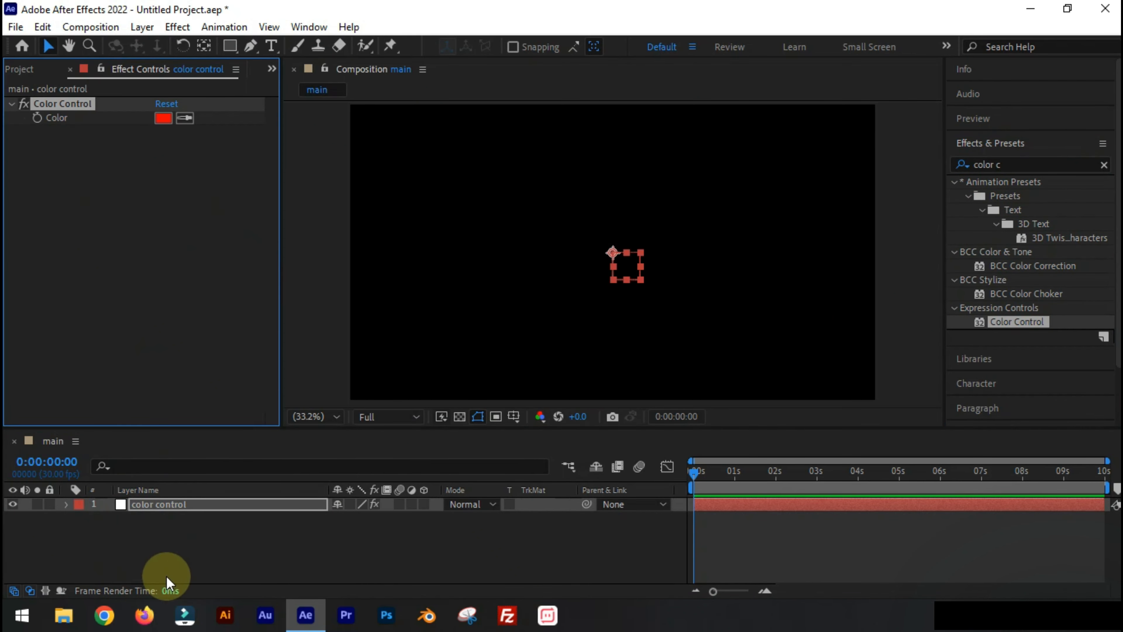
Step: Draw a rectangle about 776 × 301 px near the middle of the composition as a new shape layer
left_click(189, 537)
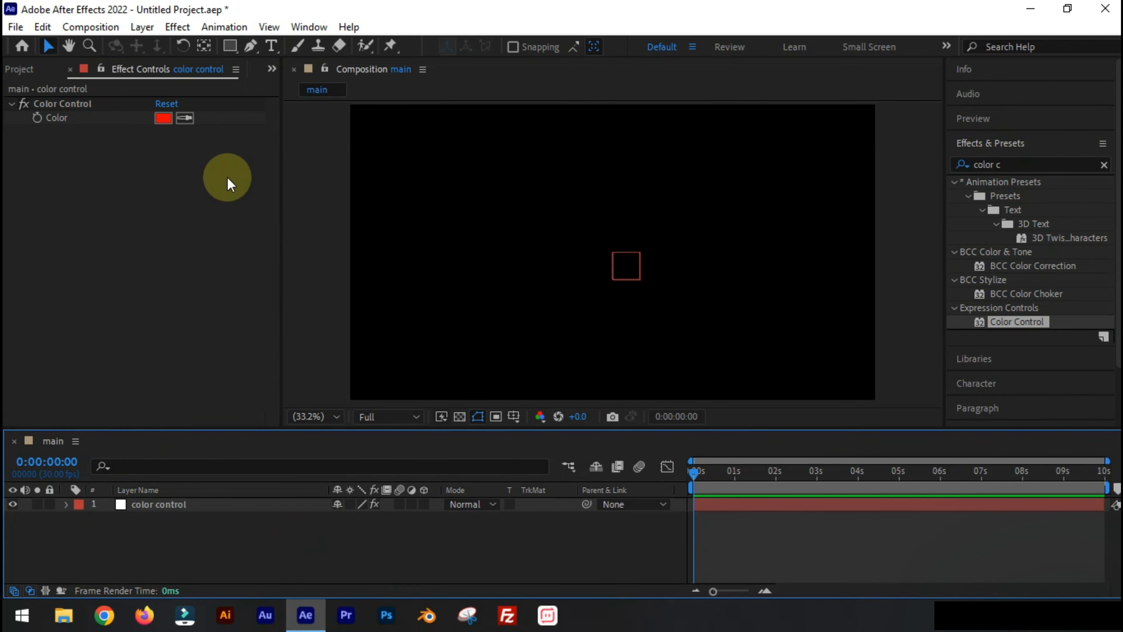
left_click(230, 48)
left_click_drag(542, 219, 754, 295)
left_click(642, 191)
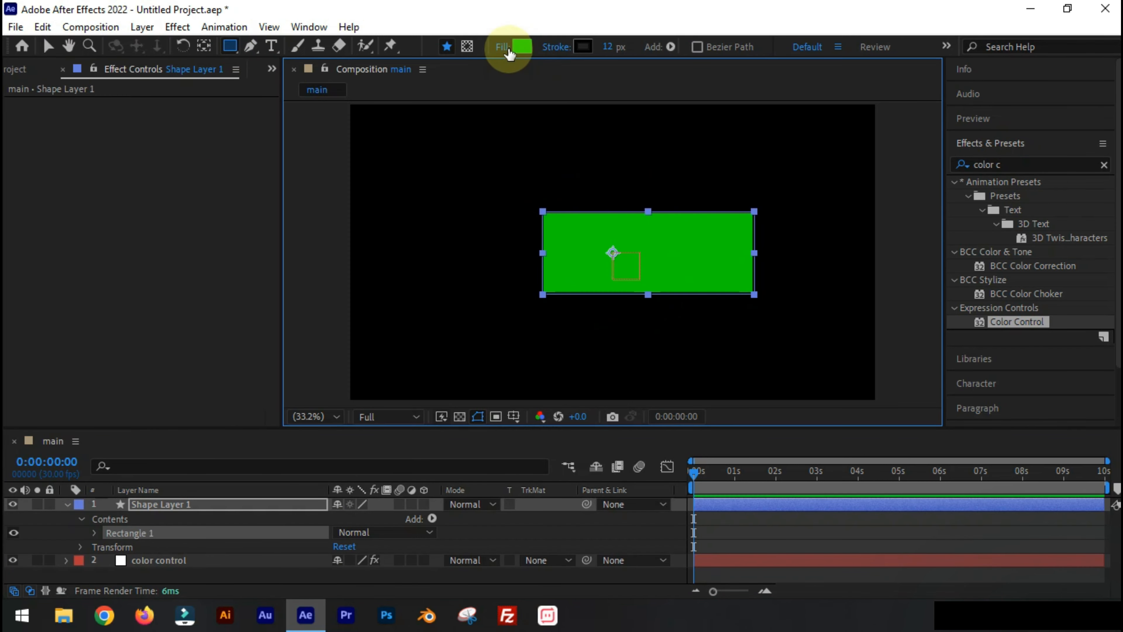
Step: Keep the rectangle's fill as a solid color and set its stroke to None
left_click(498, 56)
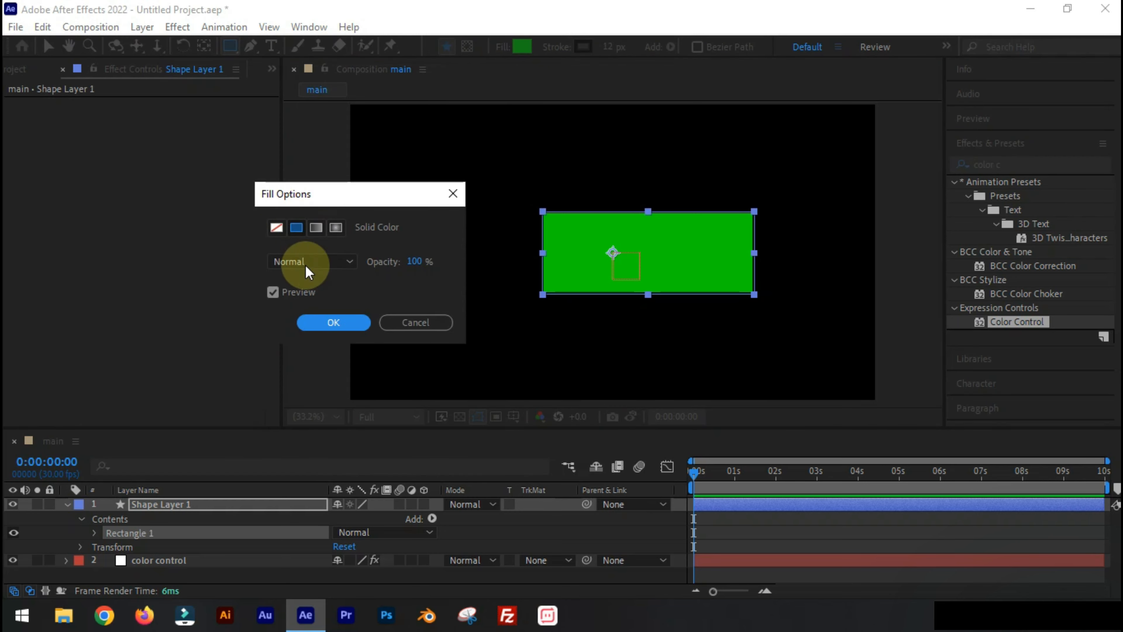
left_click(334, 322)
left_click(583, 47)
key("Escape")
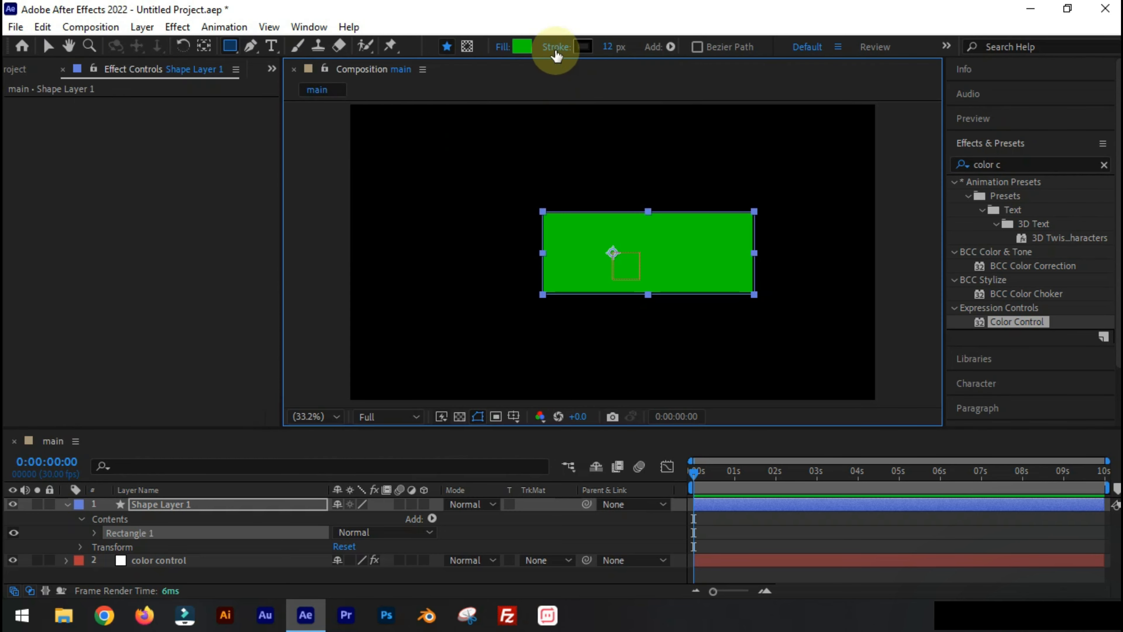
left_click(556, 47)
left_click(276, 227)
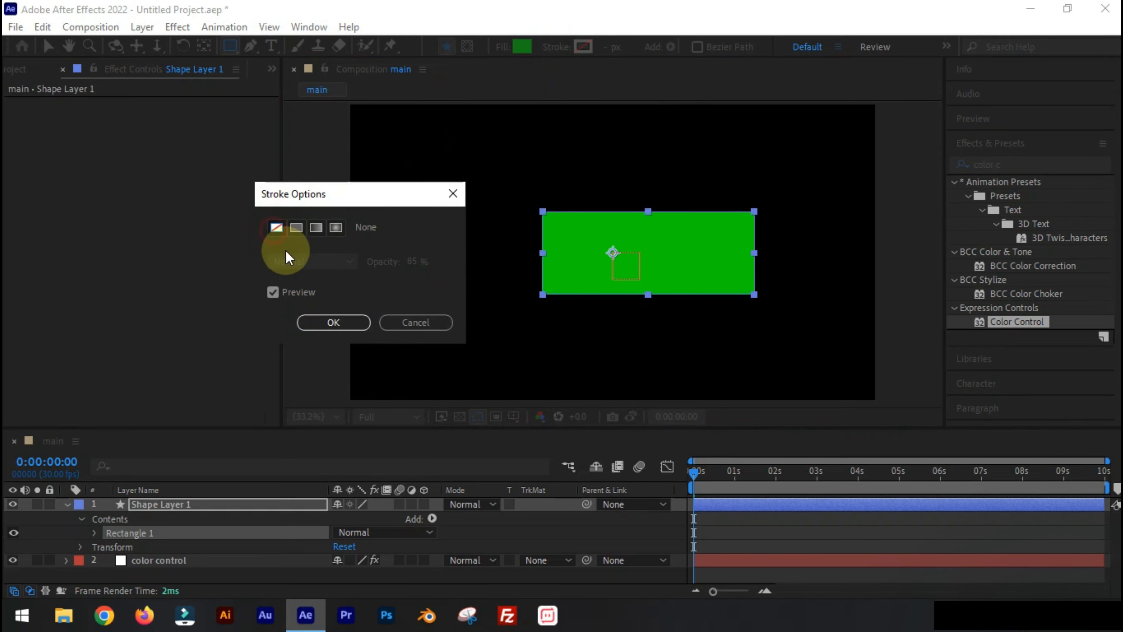
left_click(361, 322)
Step: Rename the new shape layer "back shape"
left_click(66, 504)
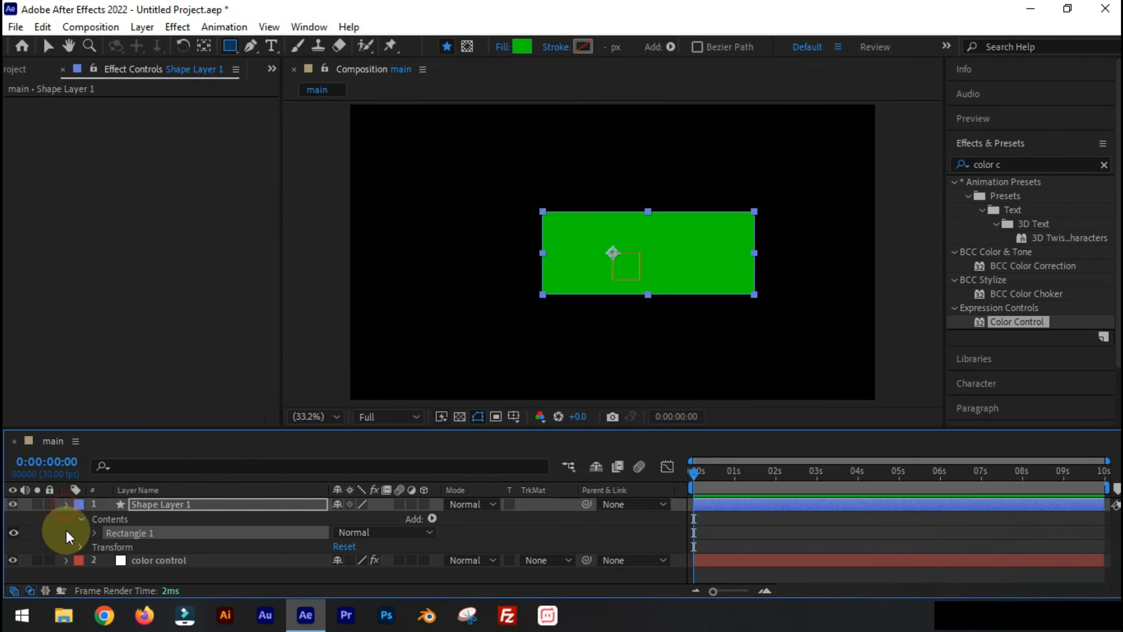
right_click(152, 504)
left_click(199, 457)
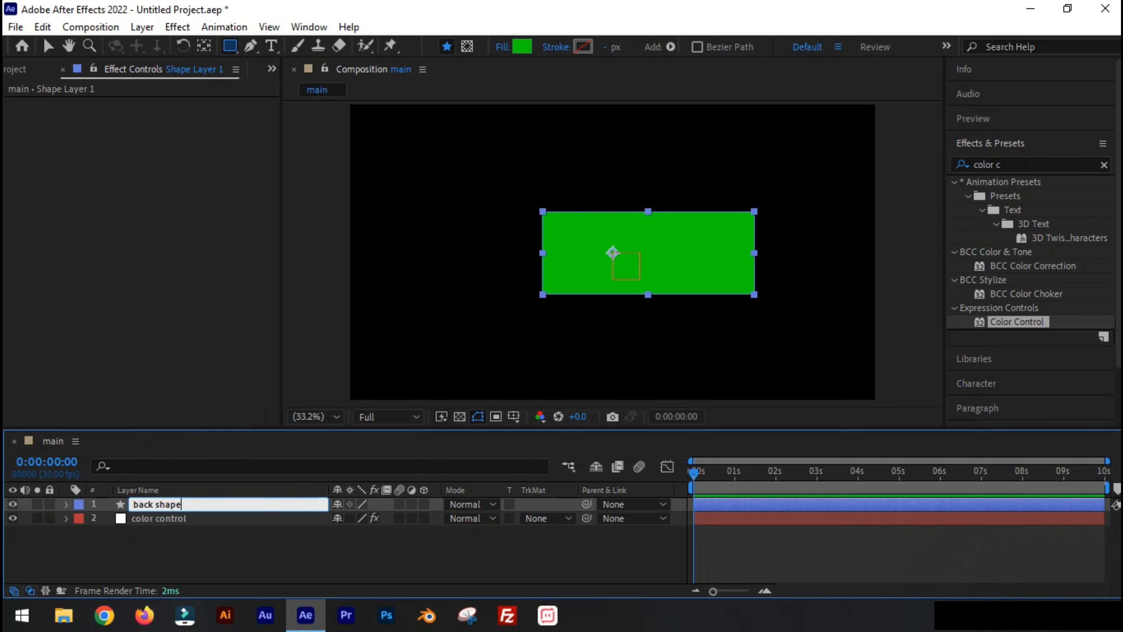
left_click(208, 463)
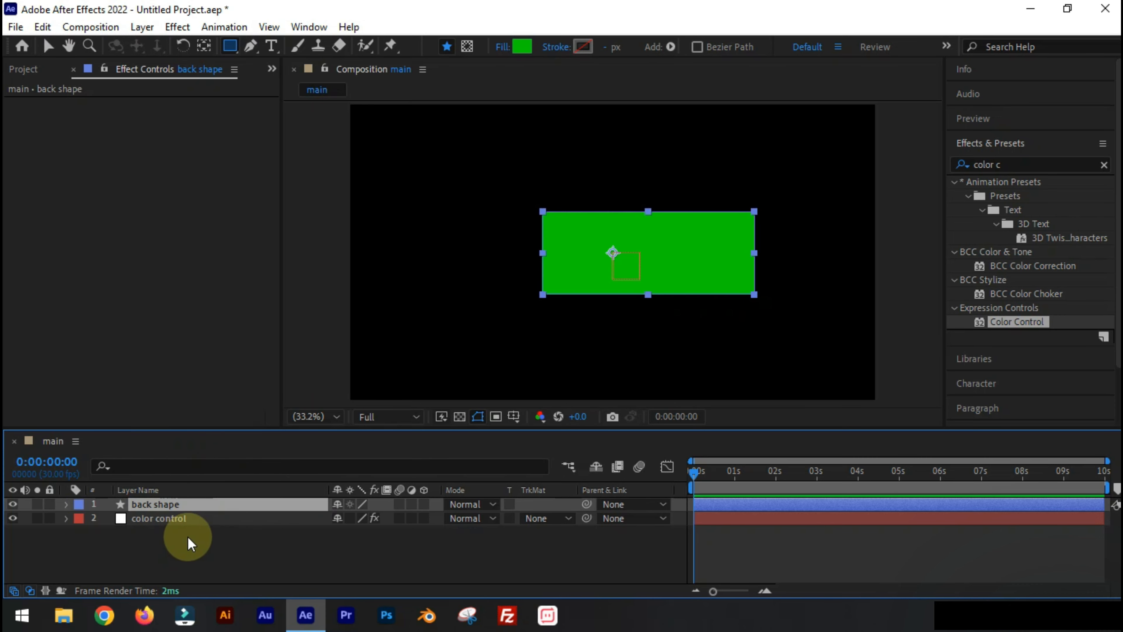
Step: Find the Fill effect and apply it to the back shape layer
left_click_drag(316, 428, 314, 403)
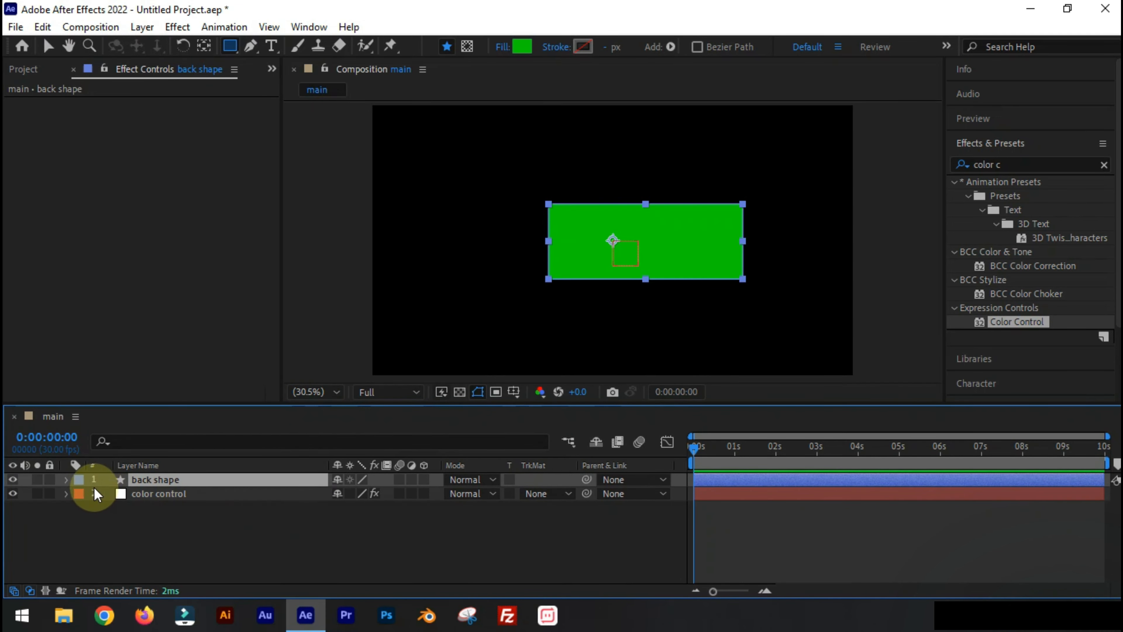
left_click(67, 479)
left_click(979, 164)
type("fill")
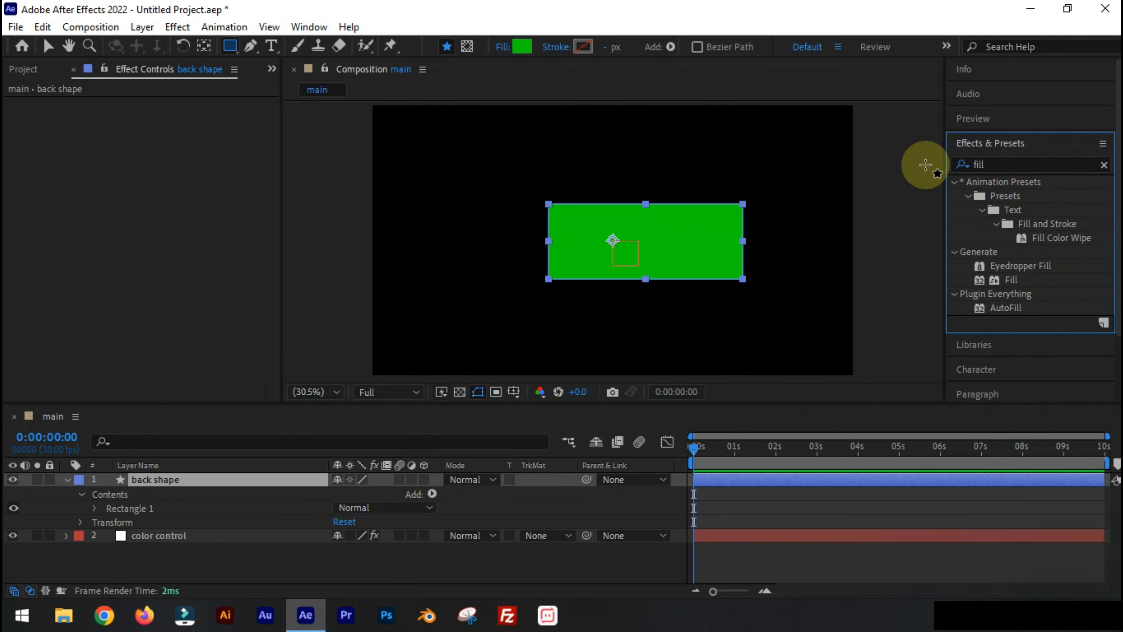
left_click_drag(1012, 280, 174, 481)
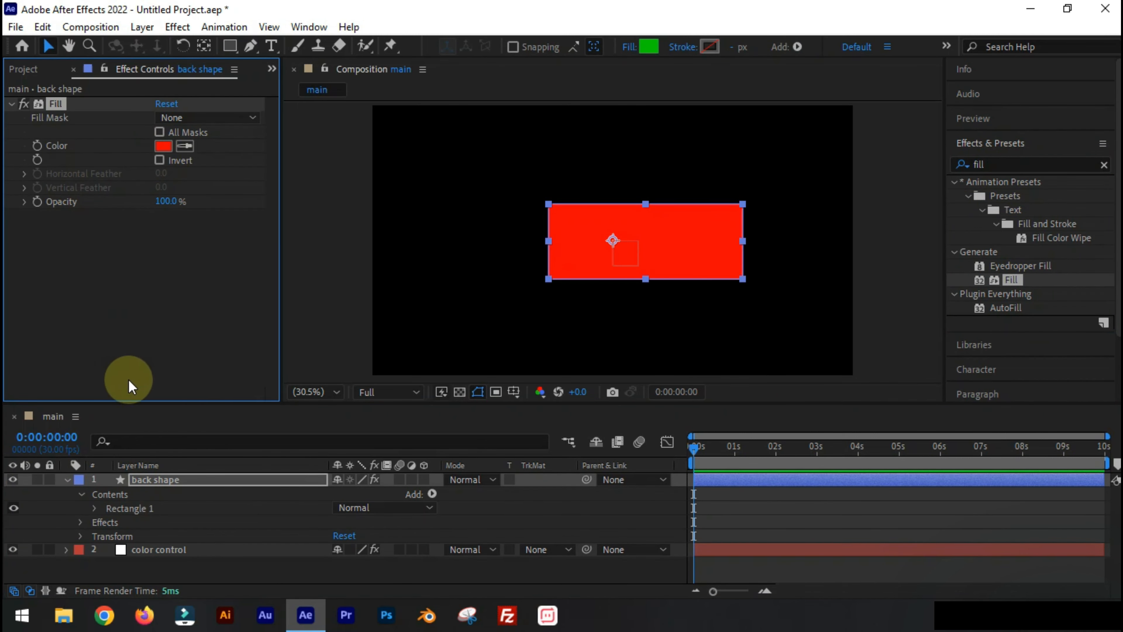
Step: Link the Fill effect's Color on back shape by expression to the Color property of the color control layer's Color Control effect
left_click(80, 522)
left_click(94, 536)
scroll(97, 545, "down", 2)
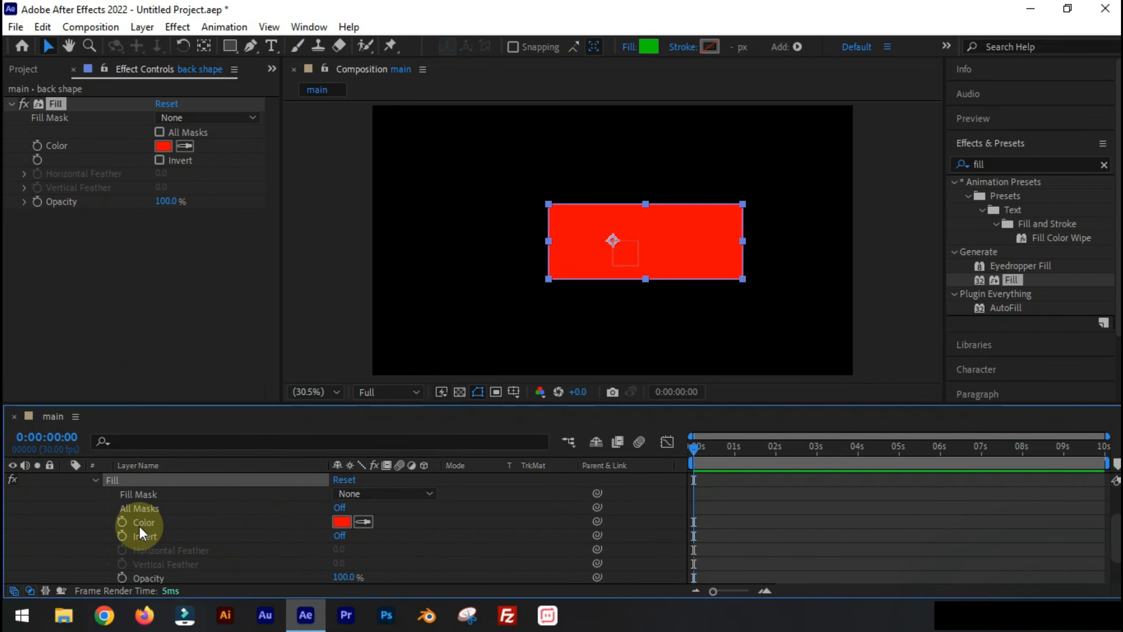
left_click(121, 522, "alt")
scroll(124, 552, "down", 3)
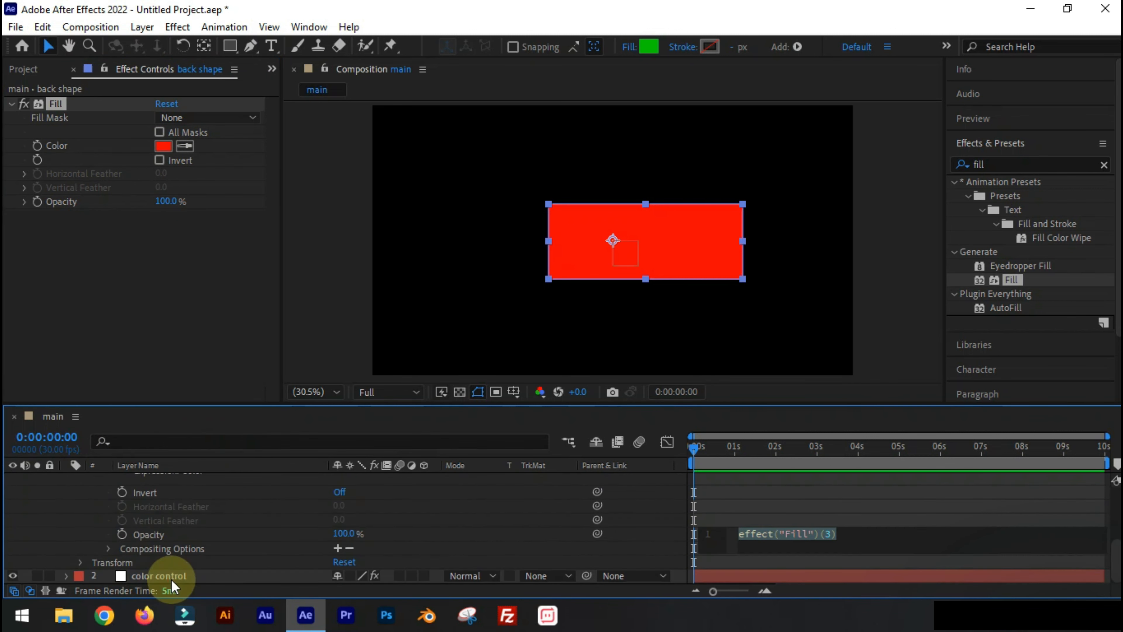
left_click(153, 572)
scroll(150, 531, "up", 3)
left_click_drag(379, 546, 73, 119)
left_click(422, 376)
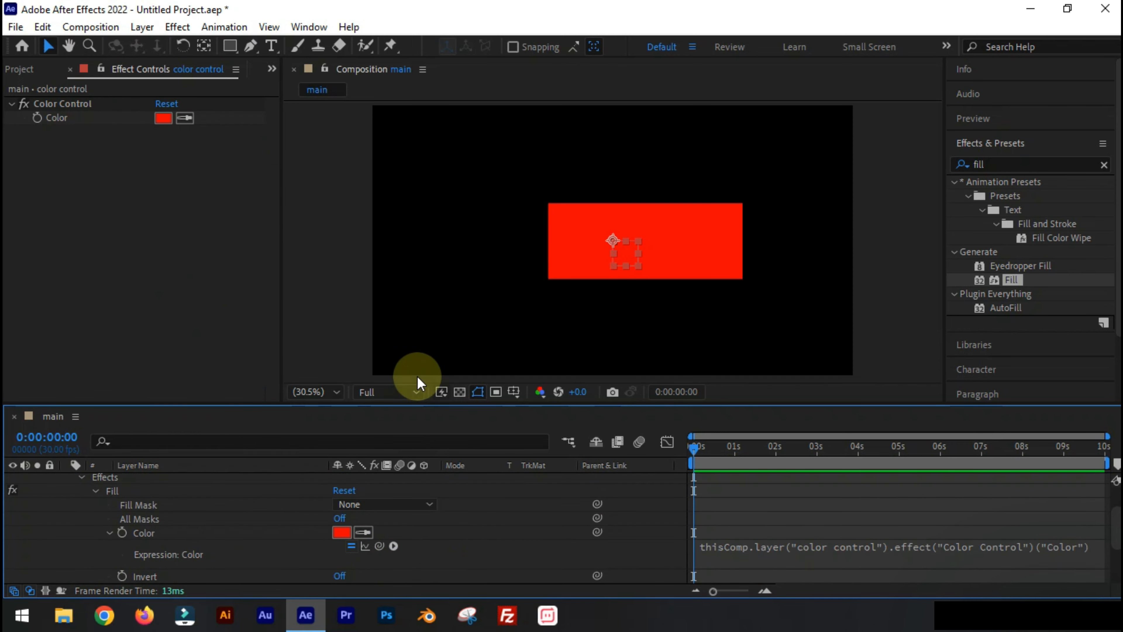
Step: Set the Color Control effect's color on the color control layer to blue
left_click(160, 118)
left_click(270, 192)
left_click(401, 123)
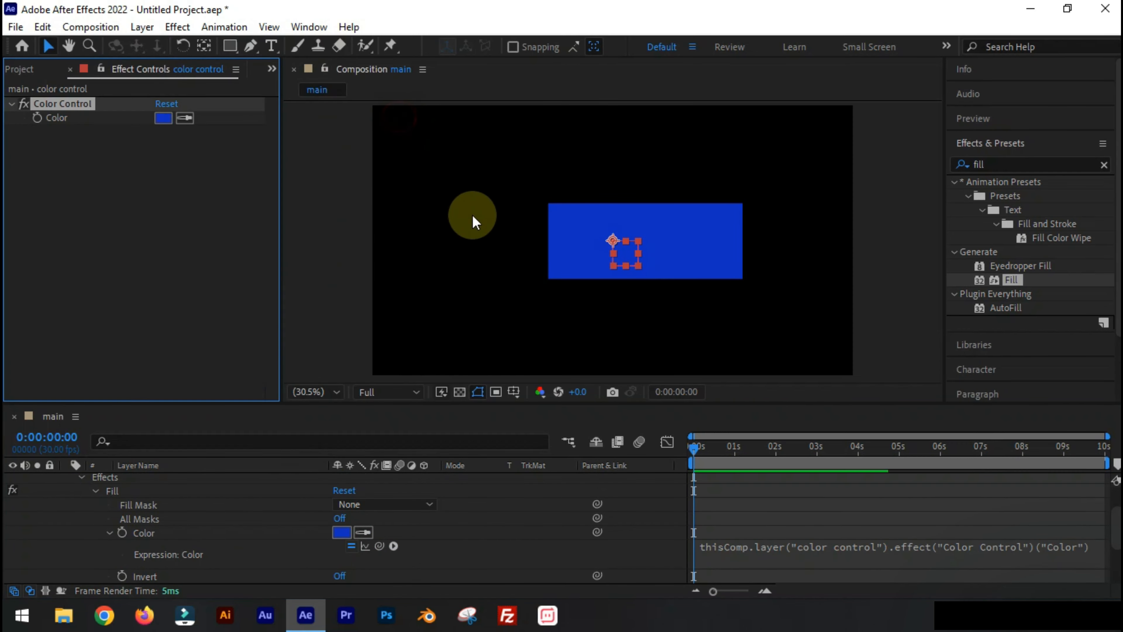
Step: Add a Bevel and Emboss layer style to the back shape layer
scroll(131, 522, "up", 3)
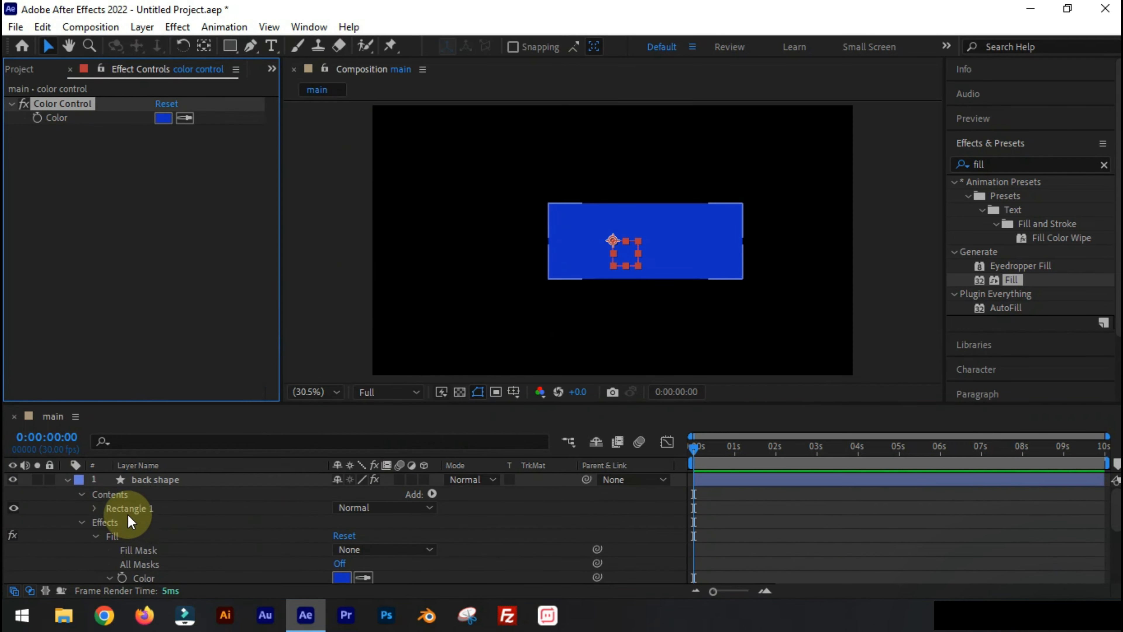
right_click(150, 491)
mouse_move(314, 312)
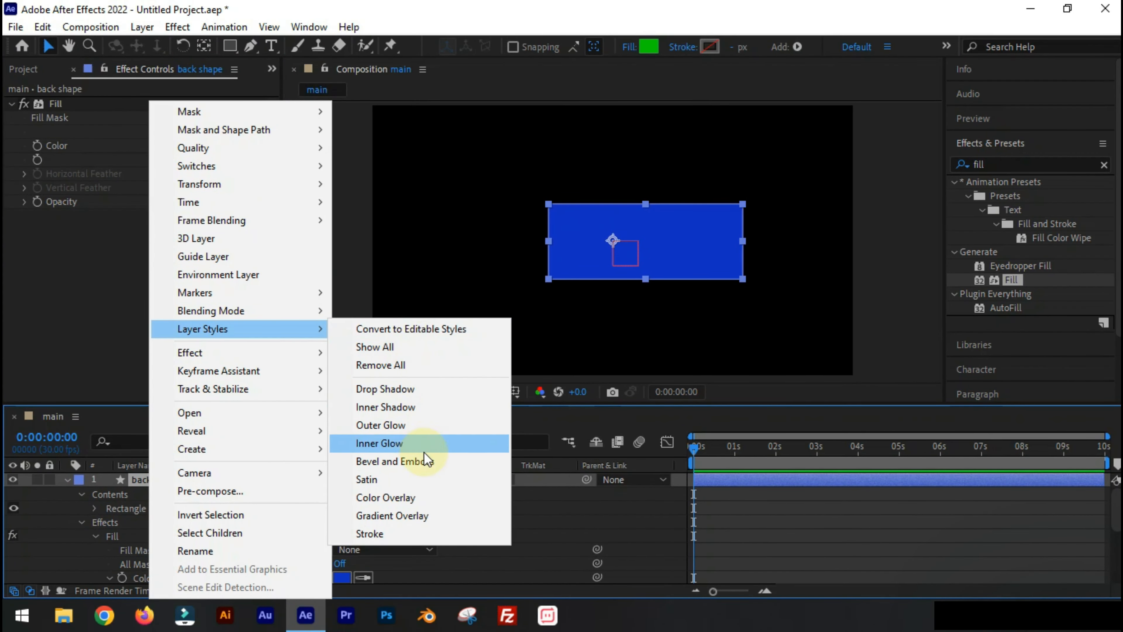
left_click(394, 461)
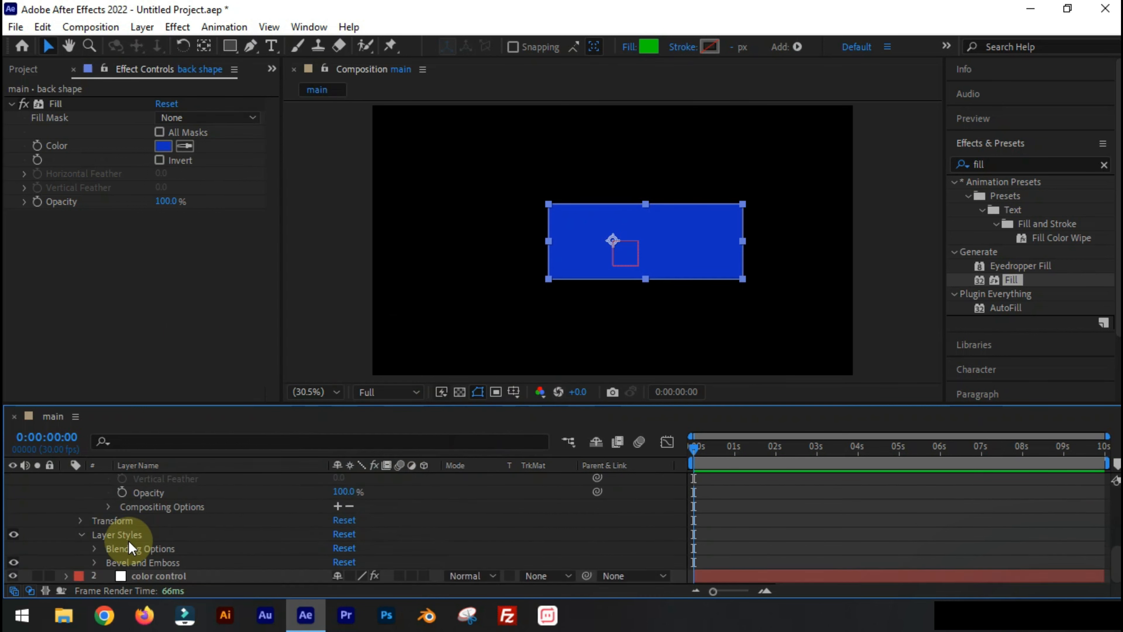
Step: Set the Bevel and Emboss size to 0 and soften to 1.5
left_click(94, 562)
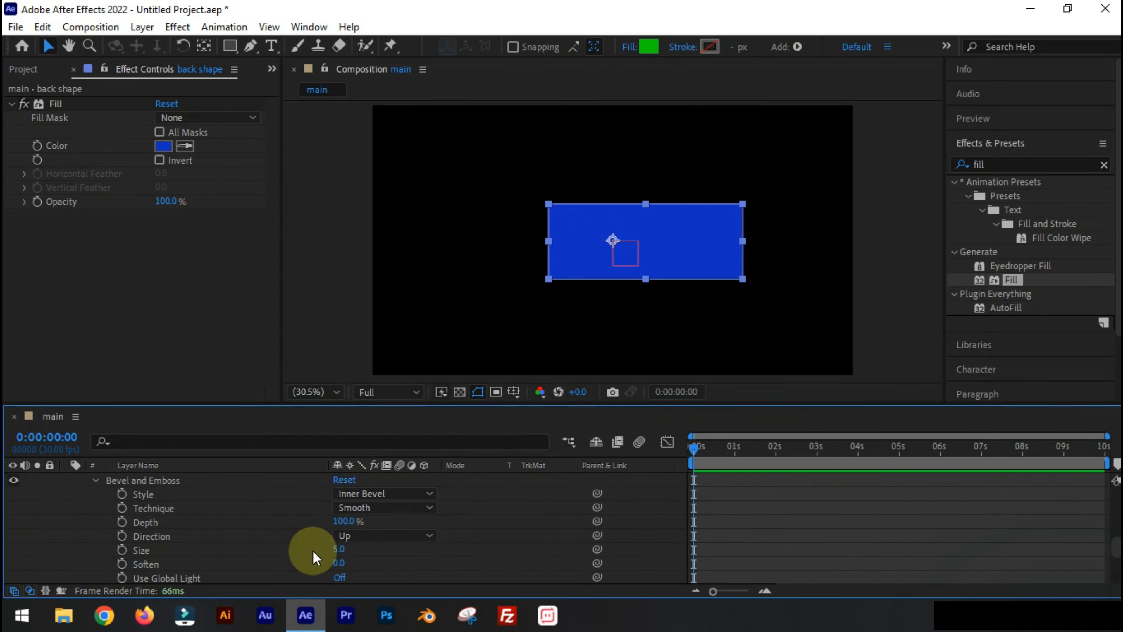
key("Return")
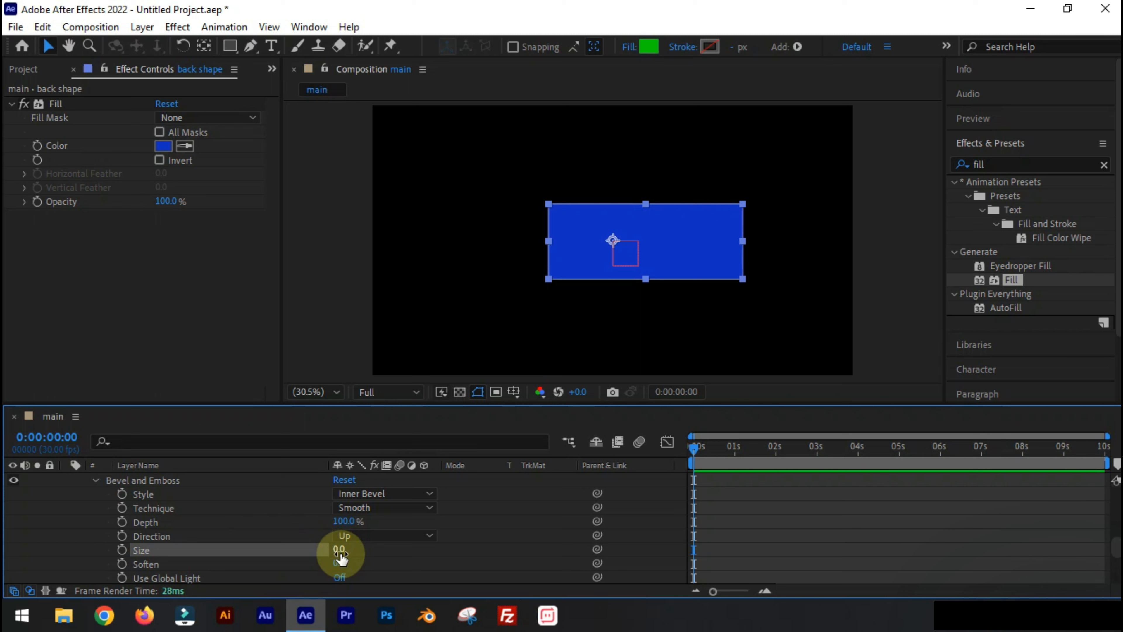
left_click(340, 563)
key("Return")
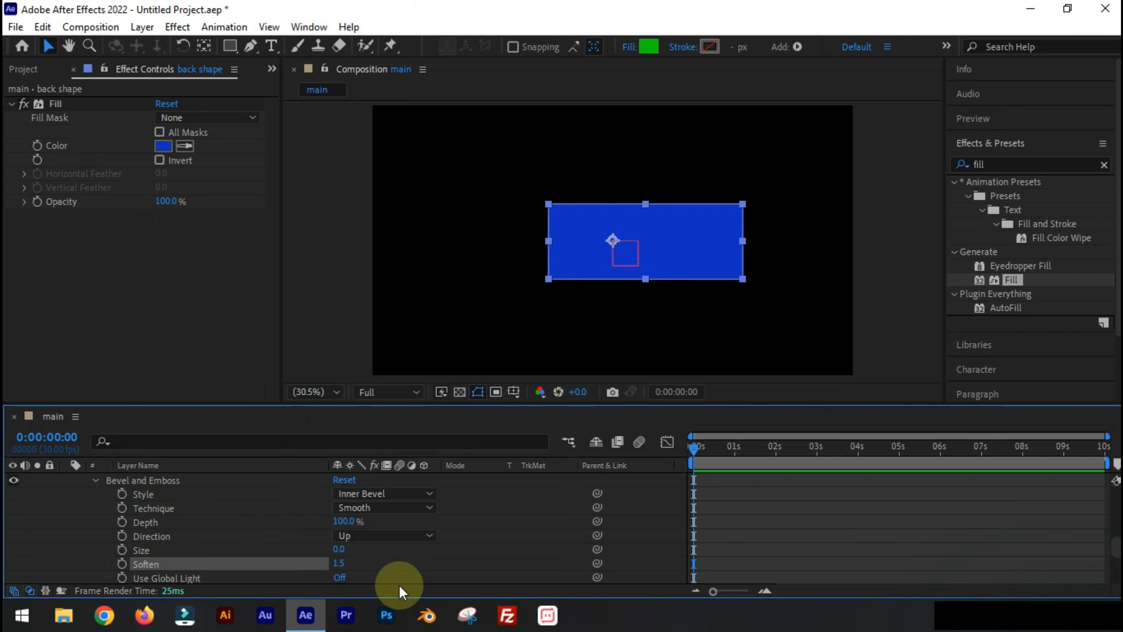
Step: Expand the Rectangle Path 1 properties of back shape and enlarge the size proportionally to about 892 × 346
scroll(102, 545, "up", 3)
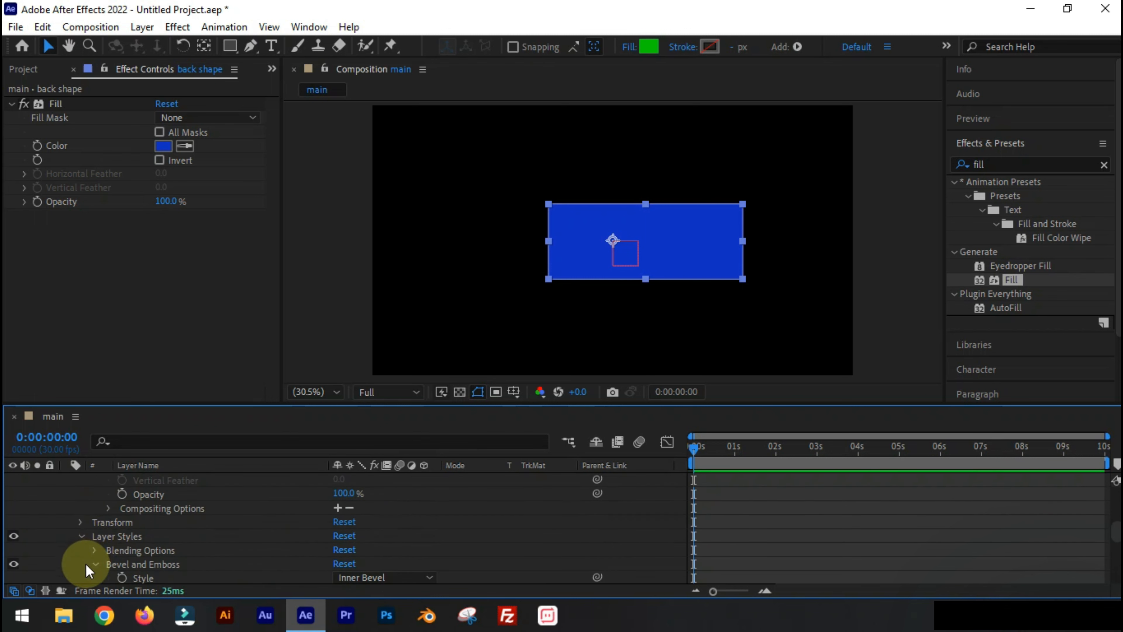
scroll(91, 566, "down", 4)
scroll(97, 566, "up", 7)
scroll(99, 571, "up", 1)
scroll(100, 569, "down", 4)
scroll(90, 508, "up", 4)
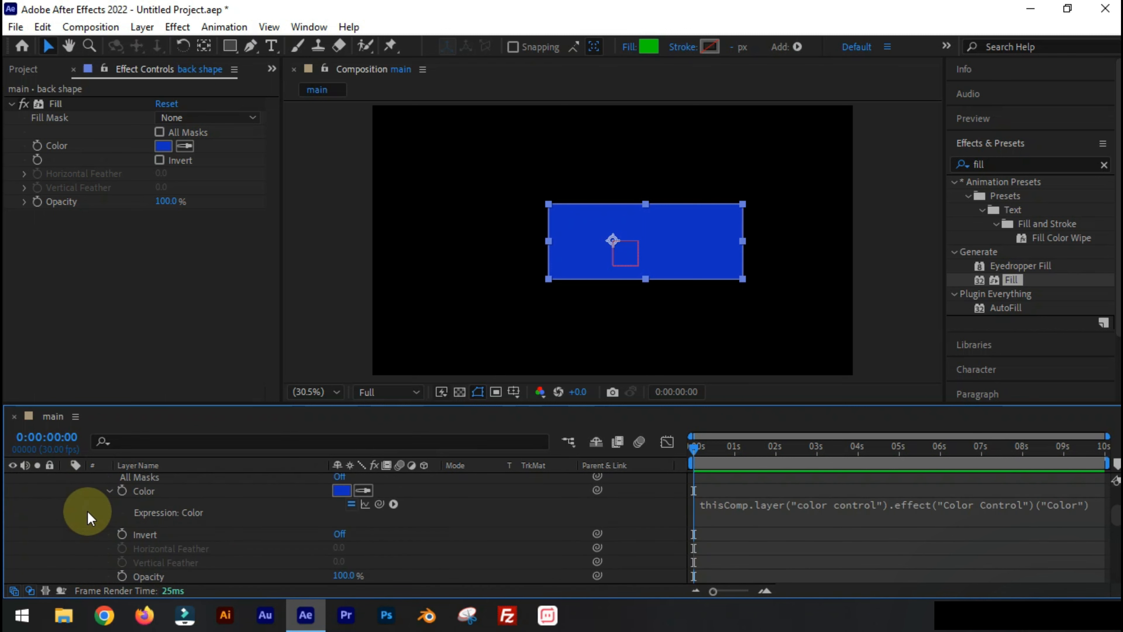
scroll(87, 511, "up", 3)
left_click(80, 519)
left_click(80, 522)
left_click(80, 550)
left_click(95, 508)
left_click(109, 523)
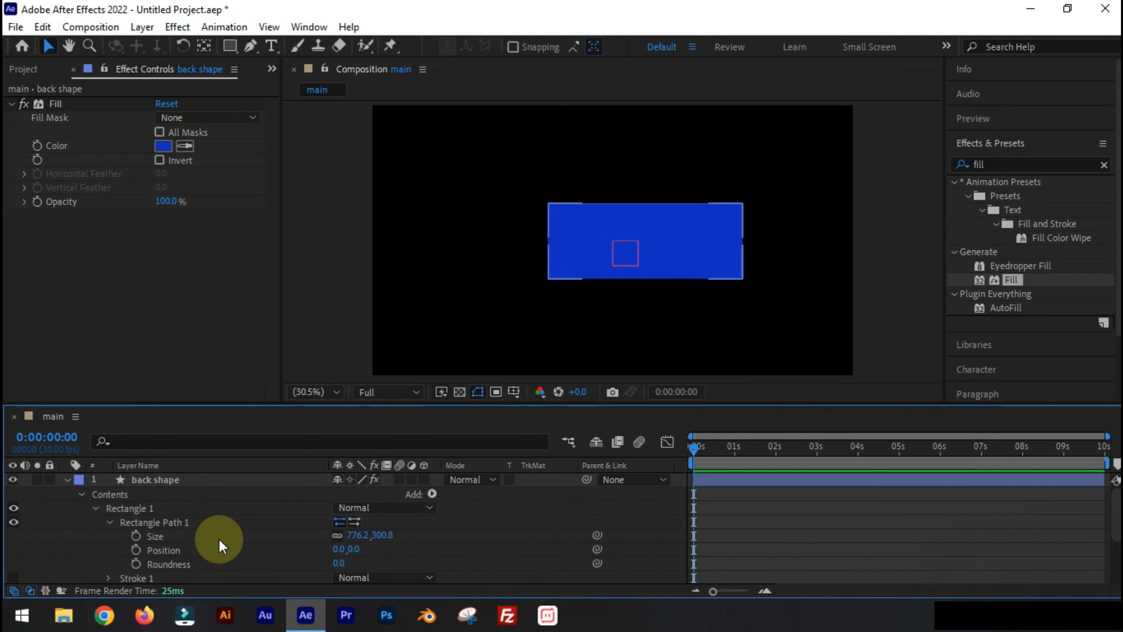
left_click_drag(350, 535, 455, 539)
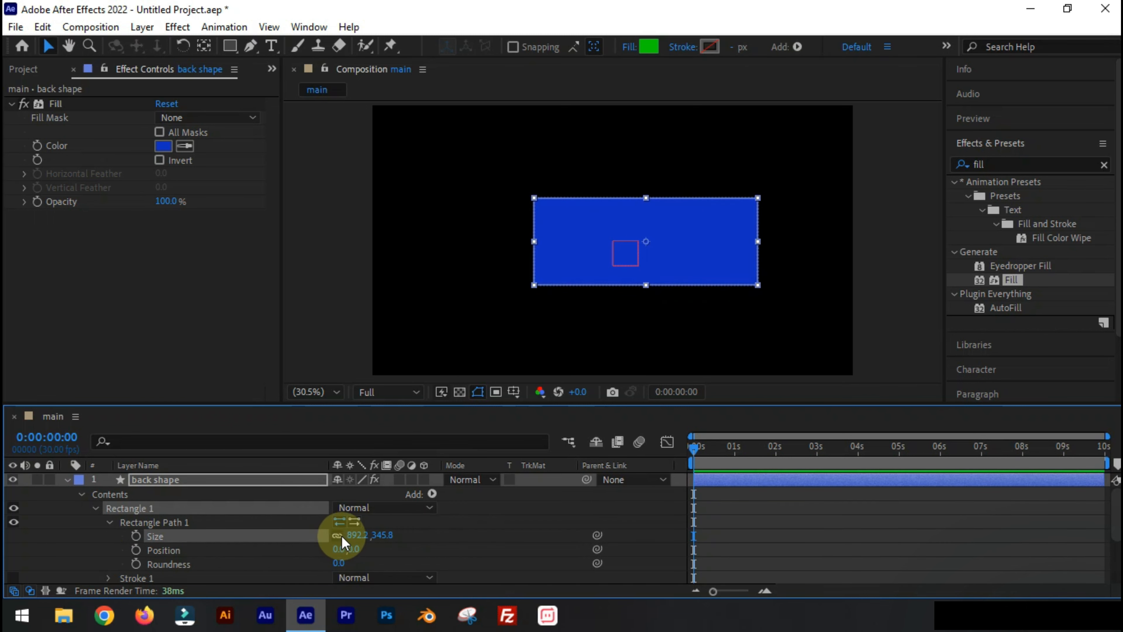
Step: Unlink the rectangle's width and height, then try widths of 100 and 200, undoing each
left_click(349, 535)
type("100")
left_click(372, 591)
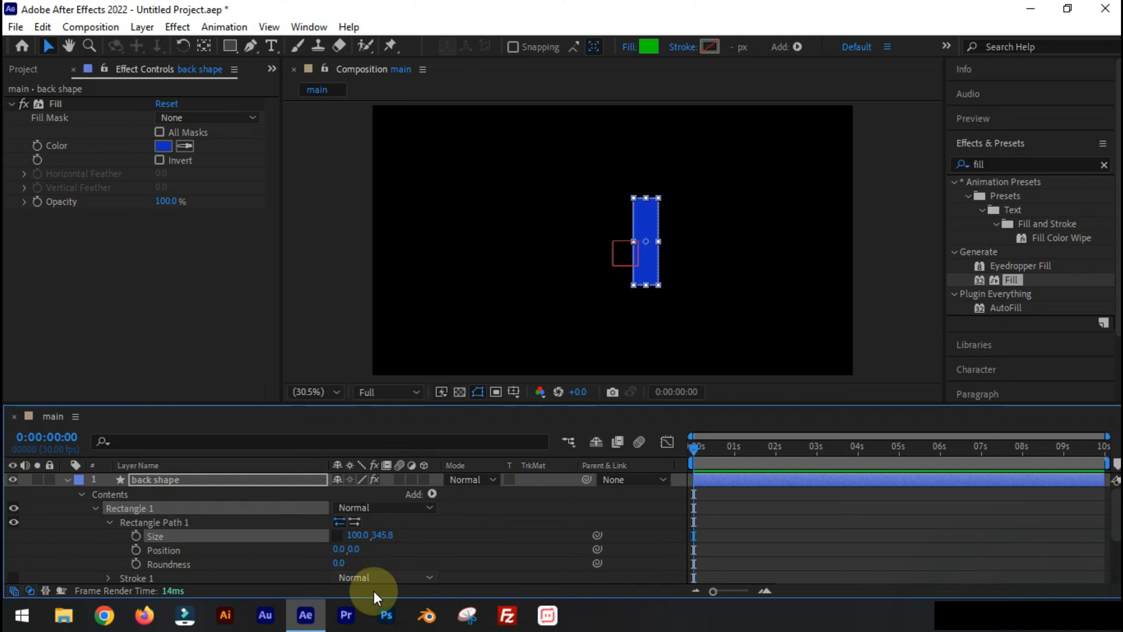
key("ctrl+z")
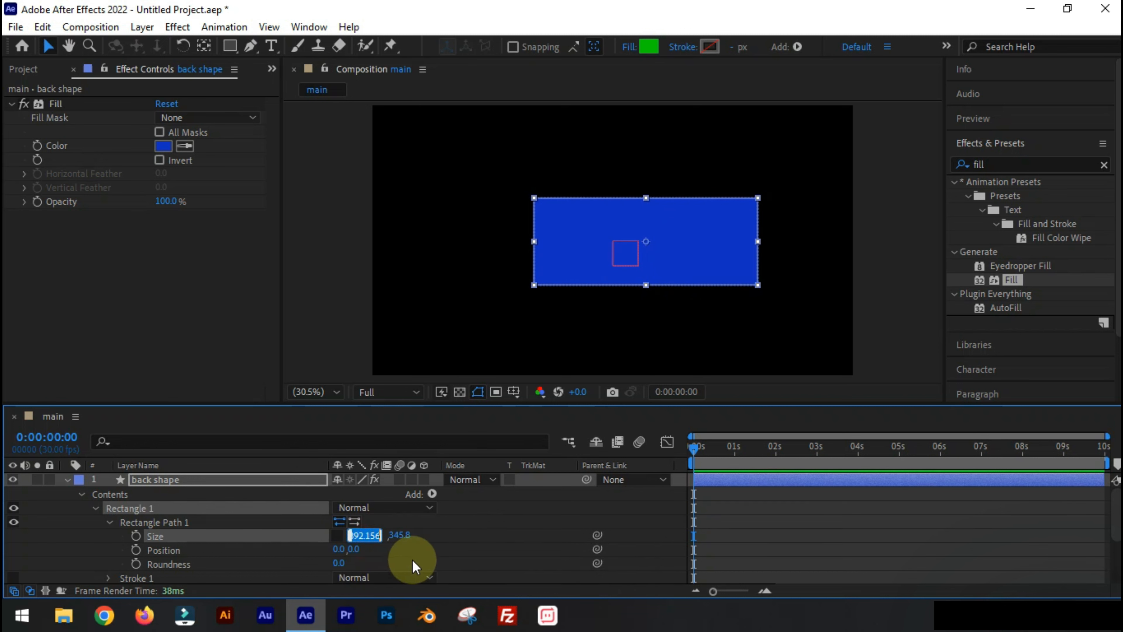
type("200")
key("Return")
key("ctrl+z")
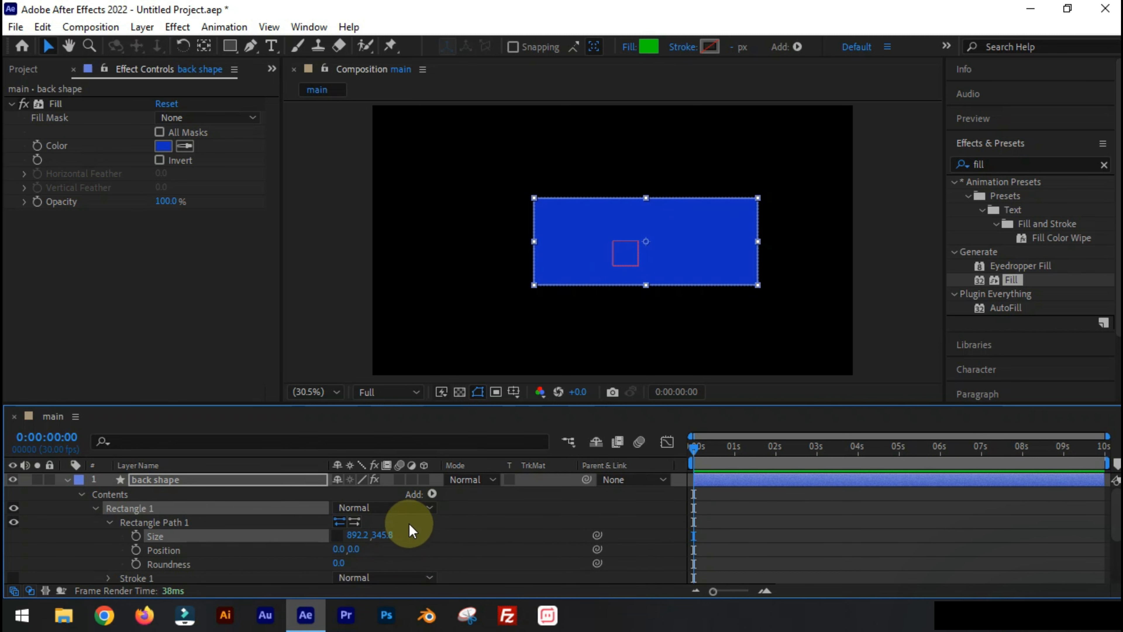
Step: Resize the rectangle path into a long, thin bar about 1038 × 122
left_click_drag(389, 537, 233, 561)
left_click_drag(354, 535, 393, 539)
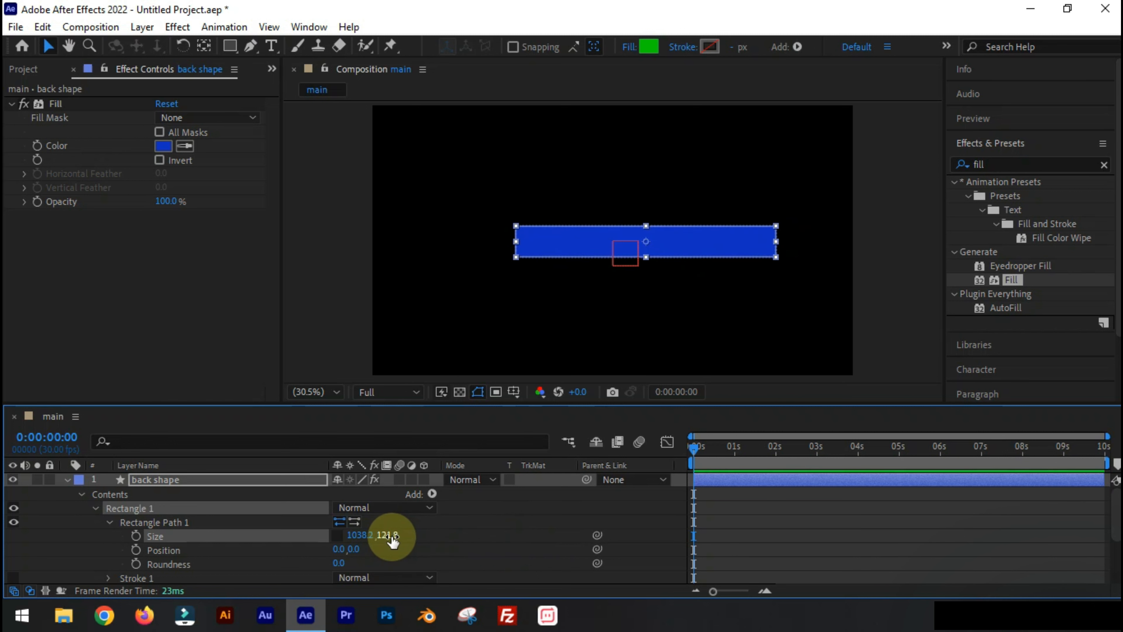
Step: Find the Transform effect and apply it to the back shape layer
left_click(981, 165)
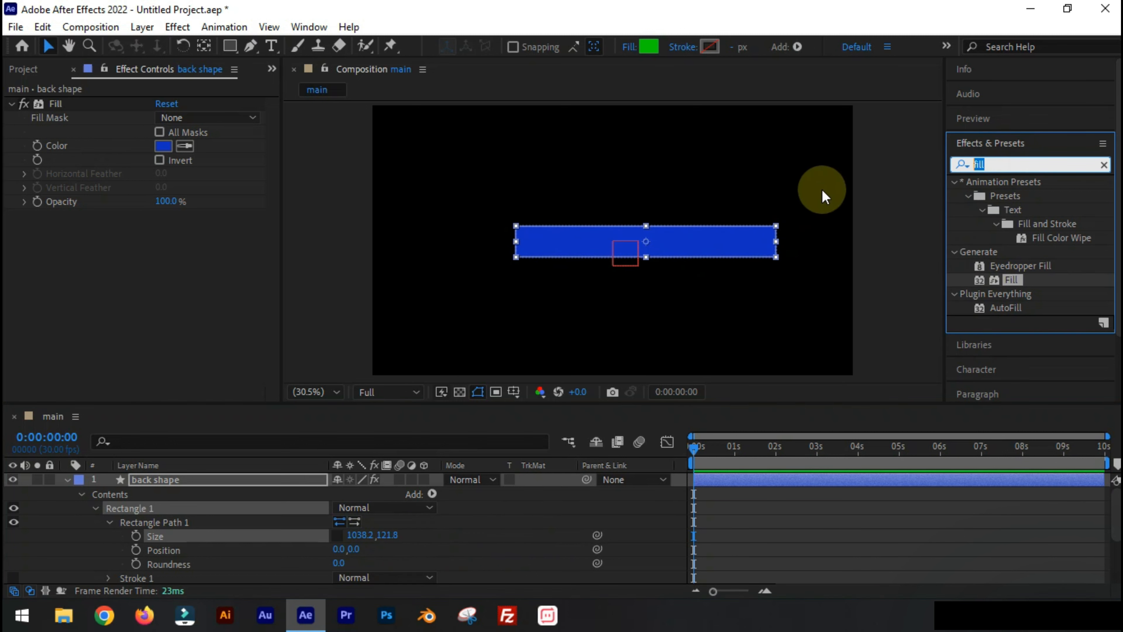
type("transfor")
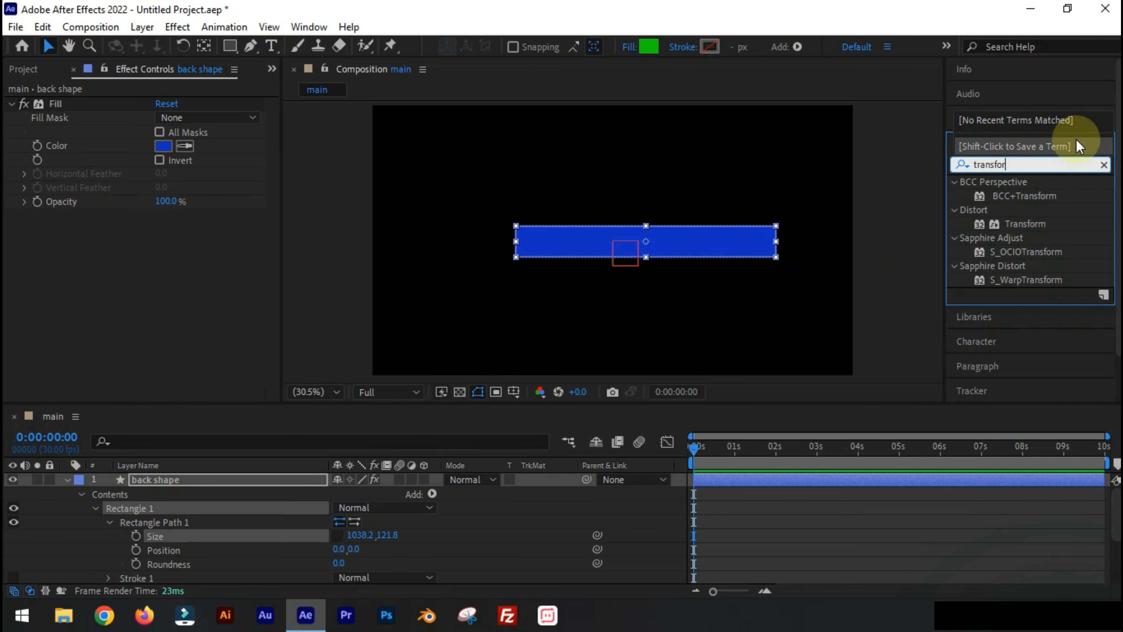
left_click_drag(1024, 223, 220, 494)
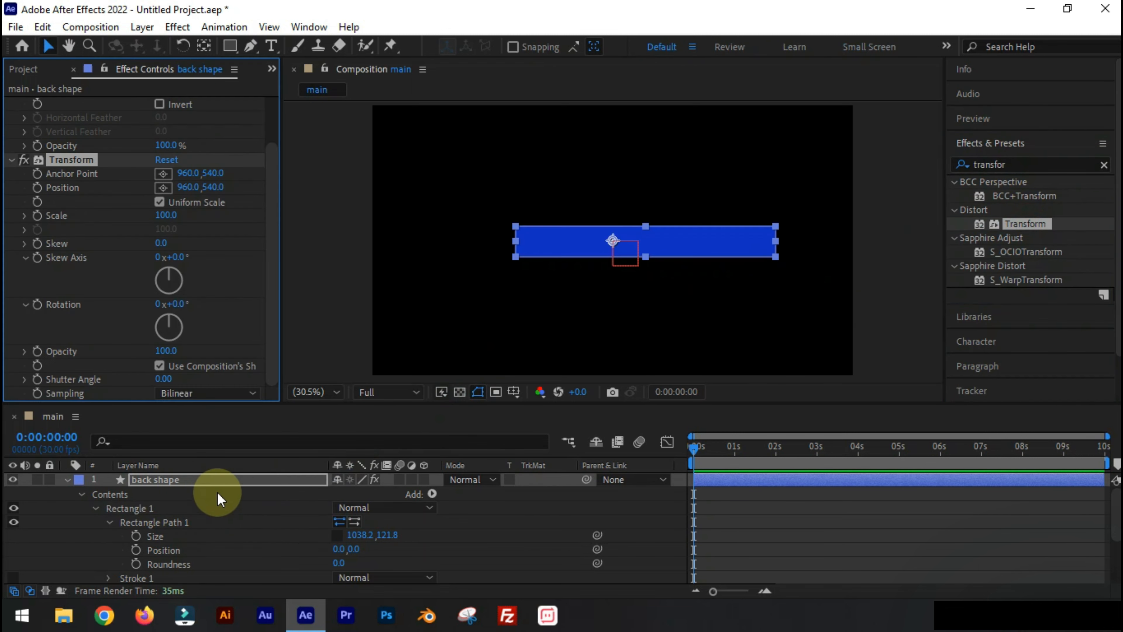
Step: Slant the bar by setting the Transform effect's Skew to 20 and Skew Axis to 90°
type("20")
left_click(162, 248)
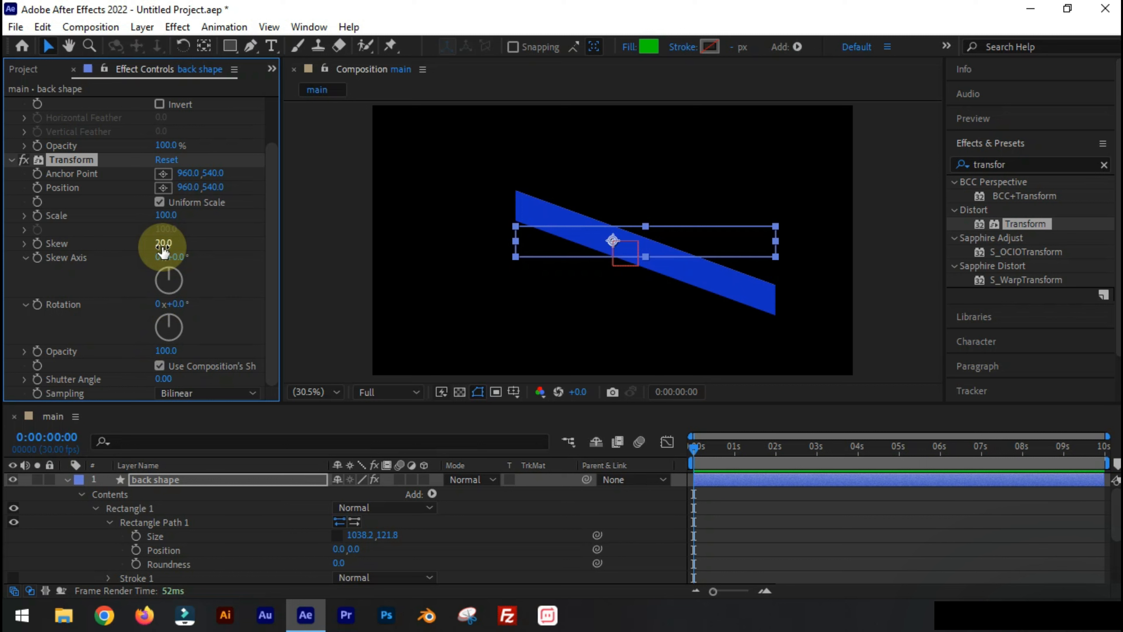
left_click(181, 256)
type("90")
key("Return")
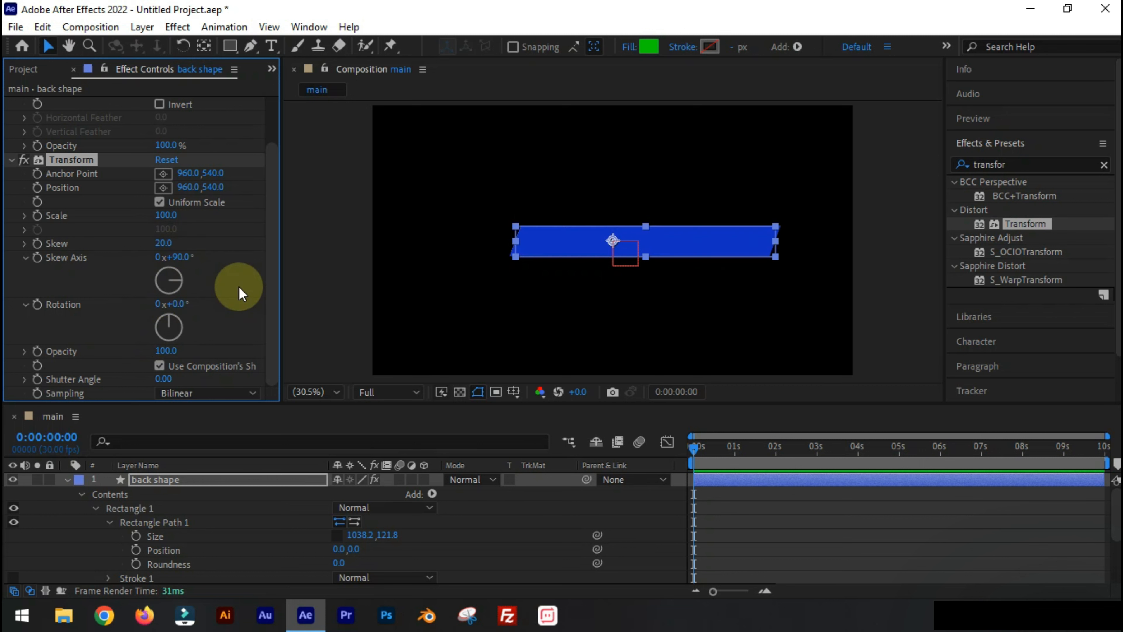
left_click(318, 338)
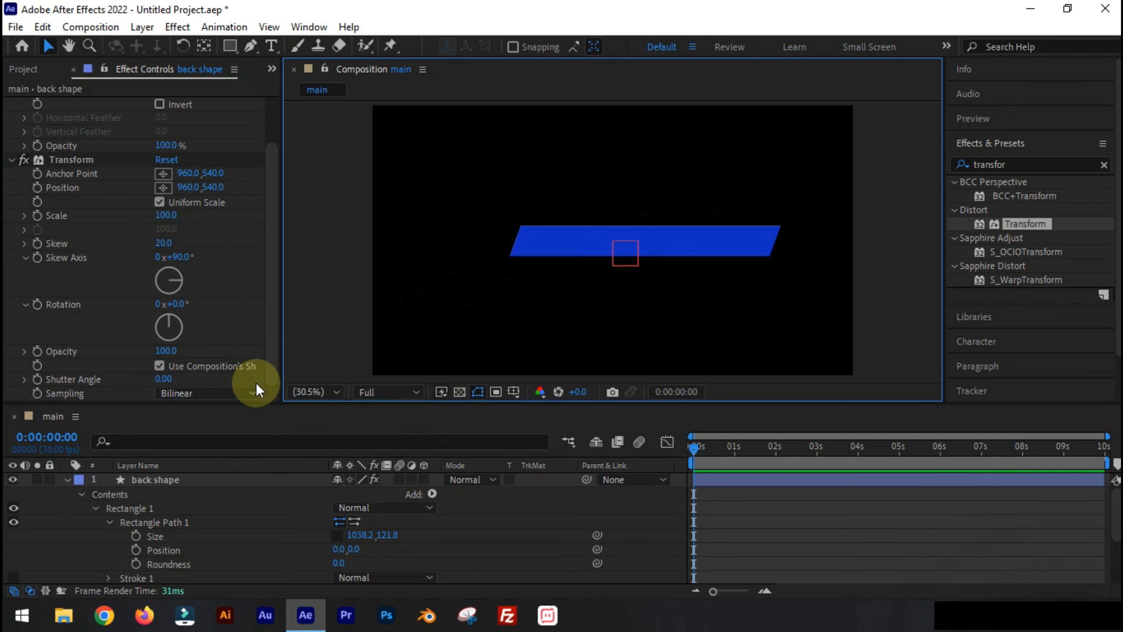
Step: Duplicate the back shape layer and rename the copy as mid black shape
left_click(156, 479)
key("ctrl+d")
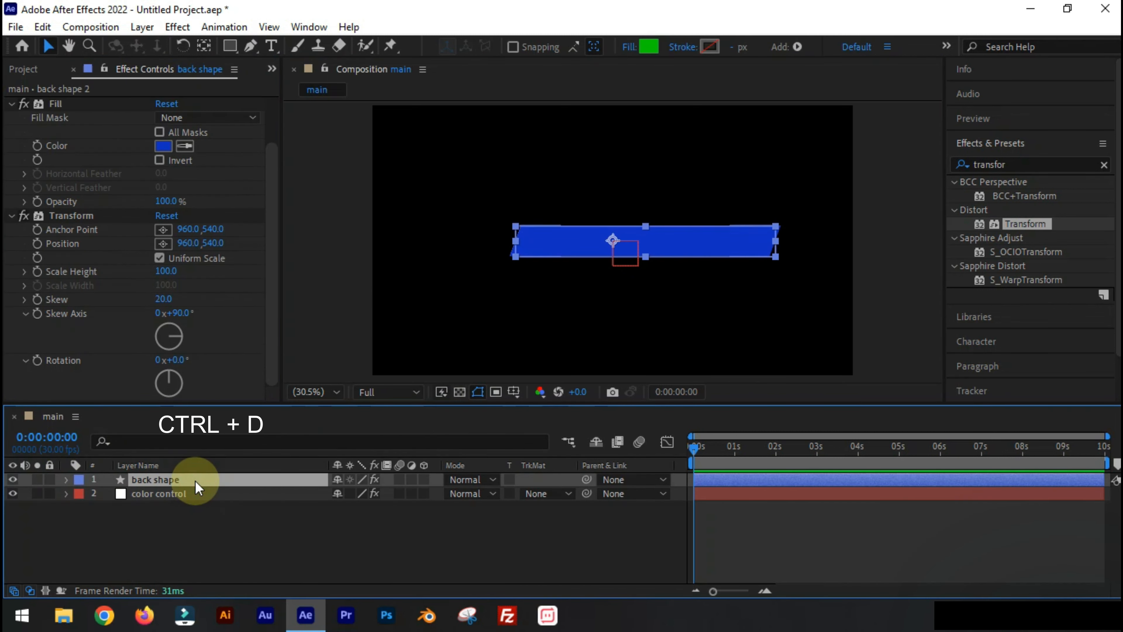
right_click(165, 480)
left_click(212, 550)
key("End")
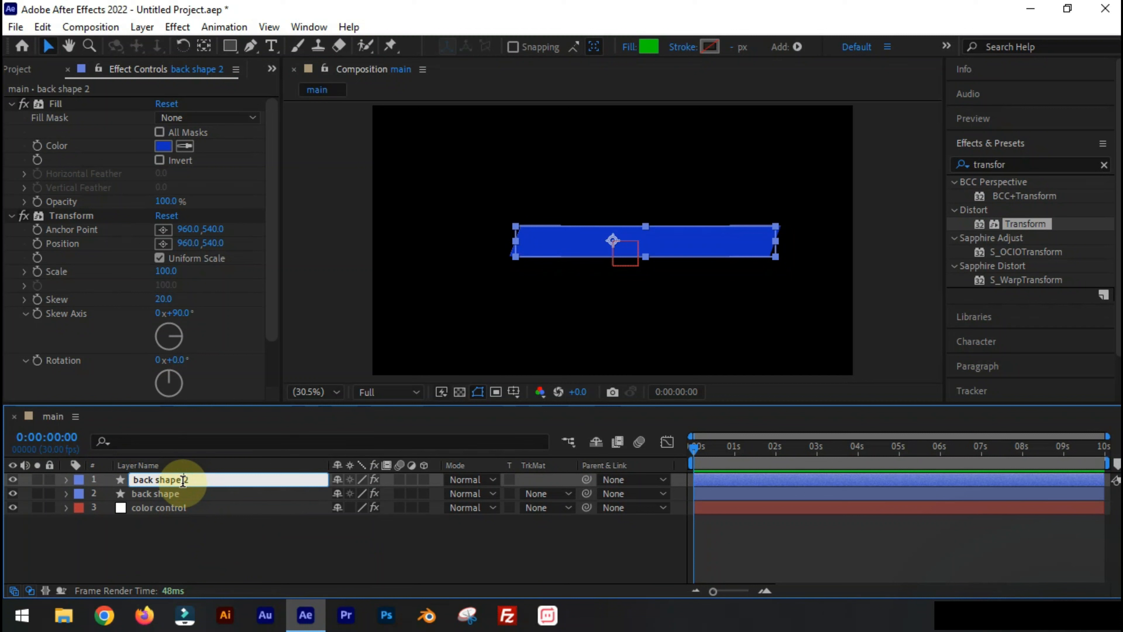
key("BackSpace")
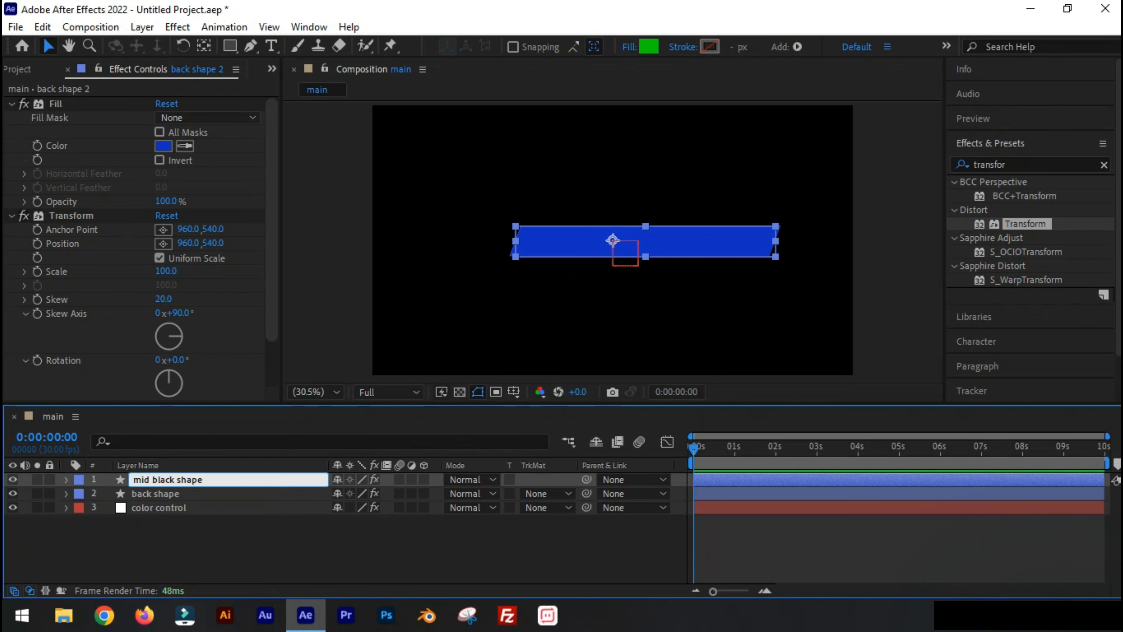
left_click(295, 522)
left_click(206, 479)
left_click(163, 146)
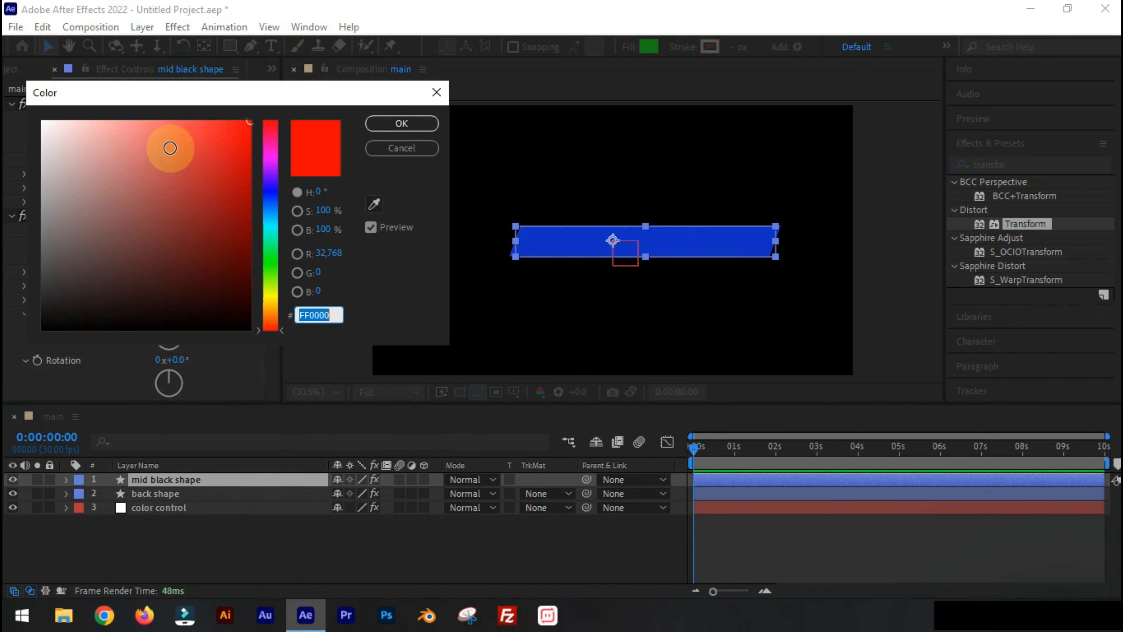
left_click_drag(238, 261, 252, 343)
left_click(401, 148)
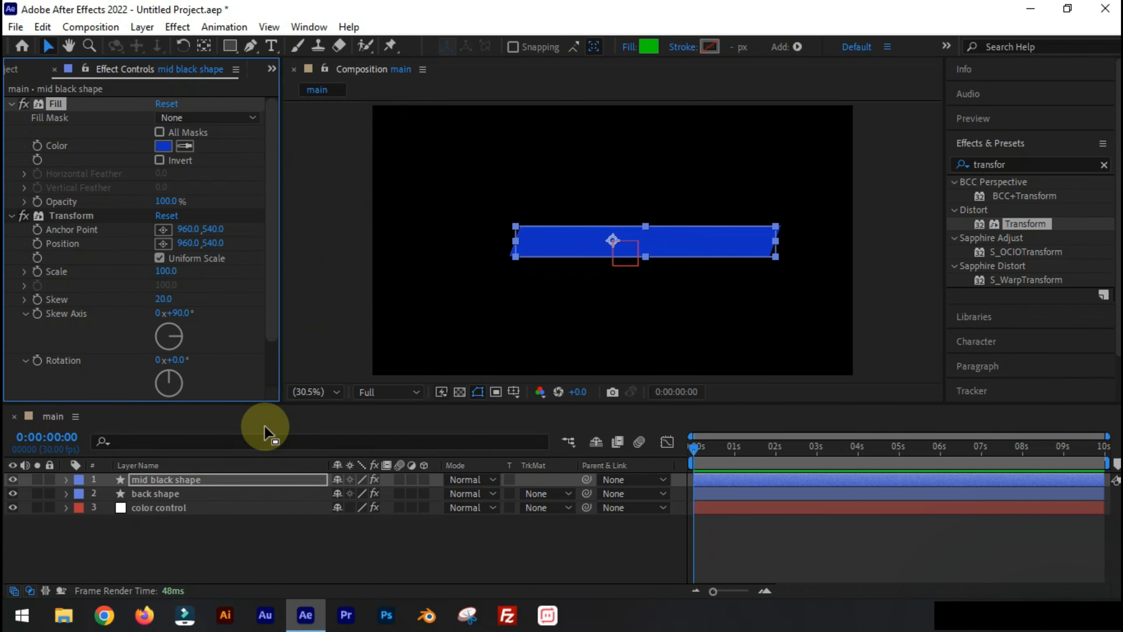
Step: Delete the Fill effect from the mid black shape layer and set its shape fill color to black
left_click(57, 104)
key("Delete")
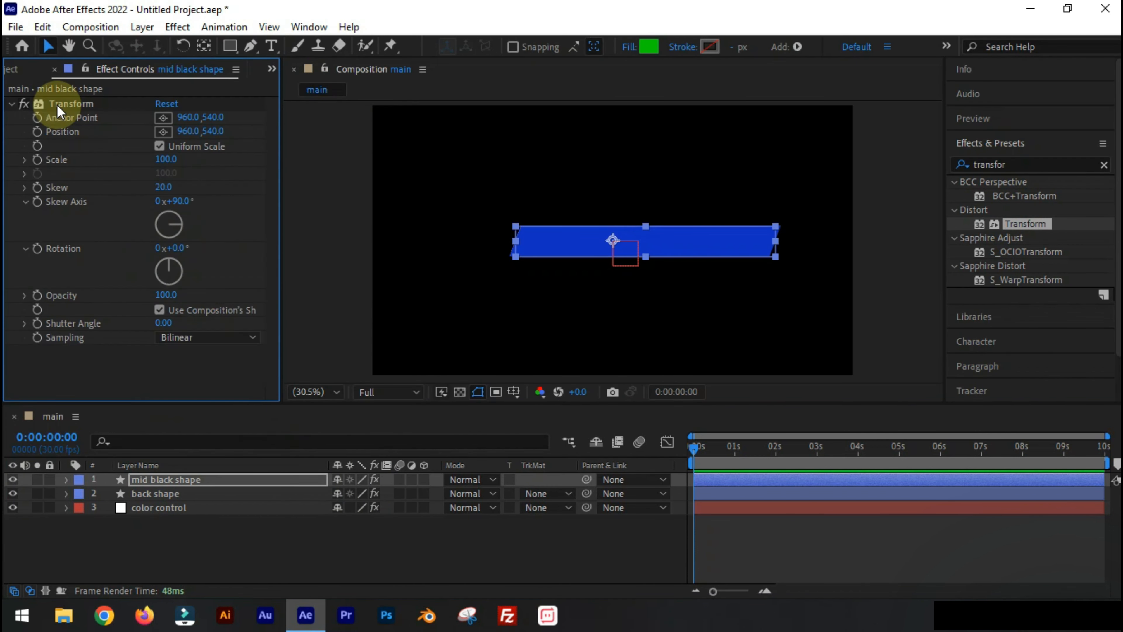
left_click(649, 46)
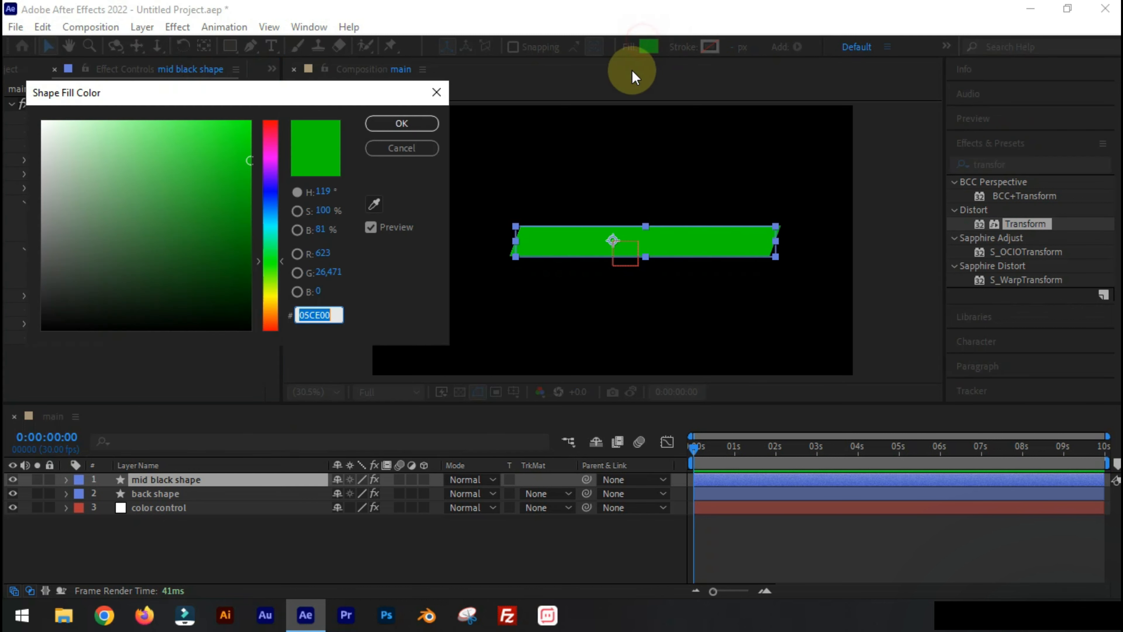
left_click_drag(221, 290, 293, 360)
left_click(402, 125)
Step: Set the size of the mid black shape's rectangle path to 1033 × 118
left_click(66, 479)
left_click(82, 494)
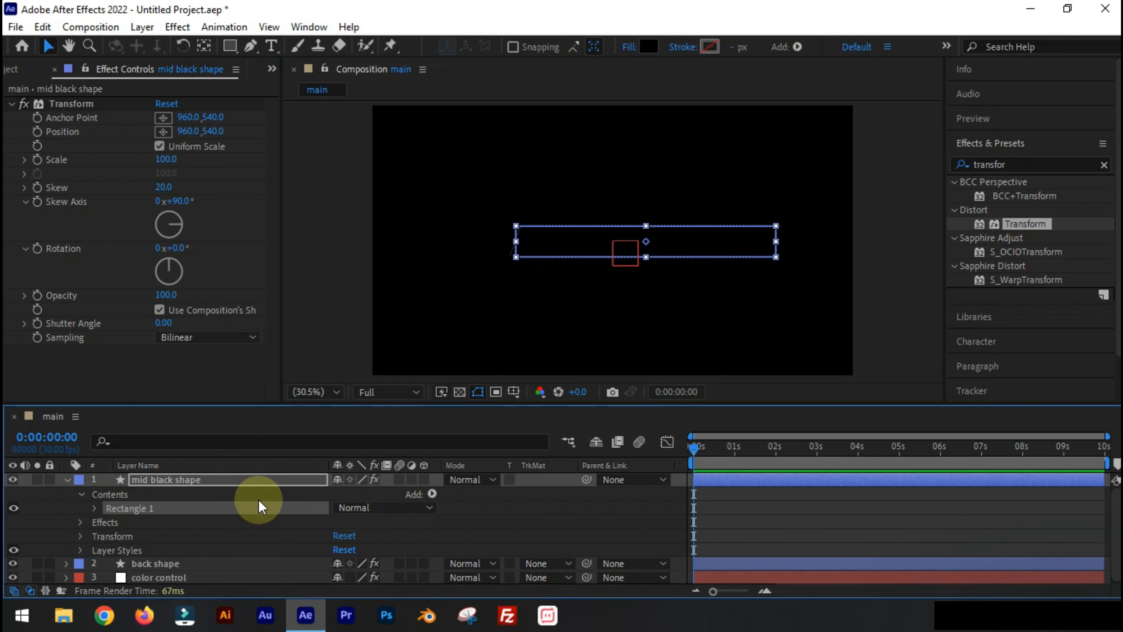
left_click(96, 508)
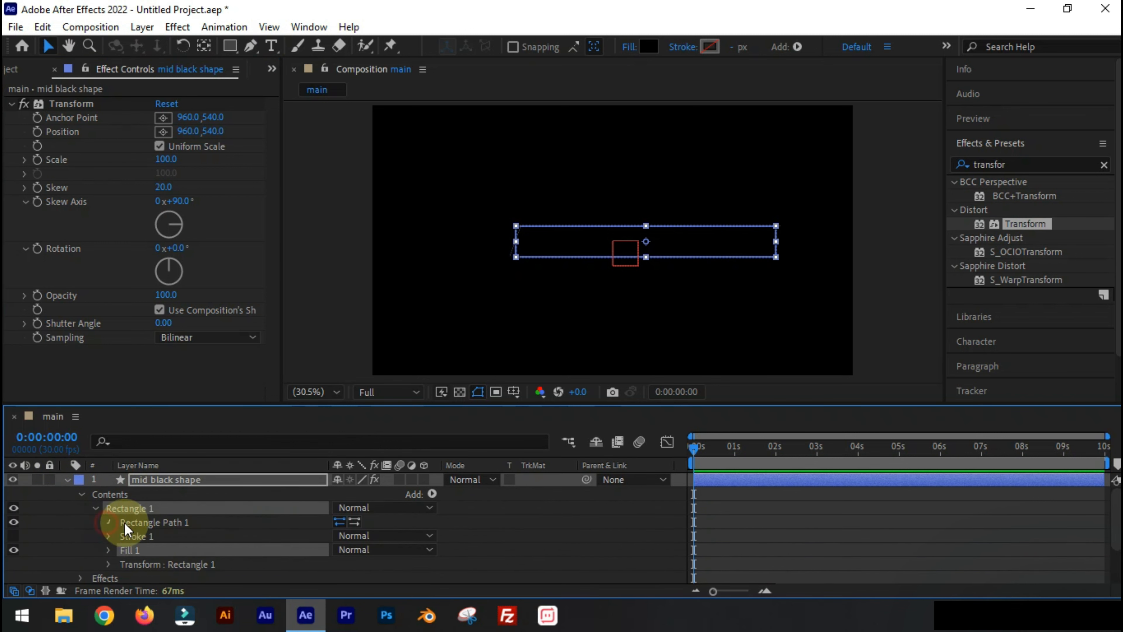
left_click(108, 523)
left_click(358, 536)
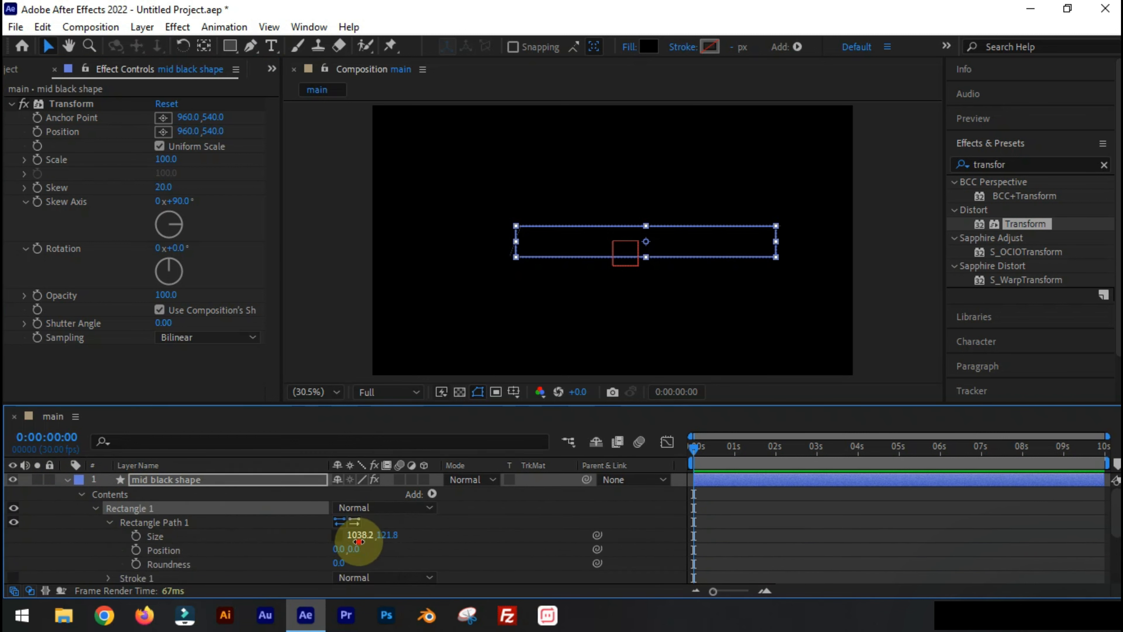
left_click_drag(354, 540, 350, 546)
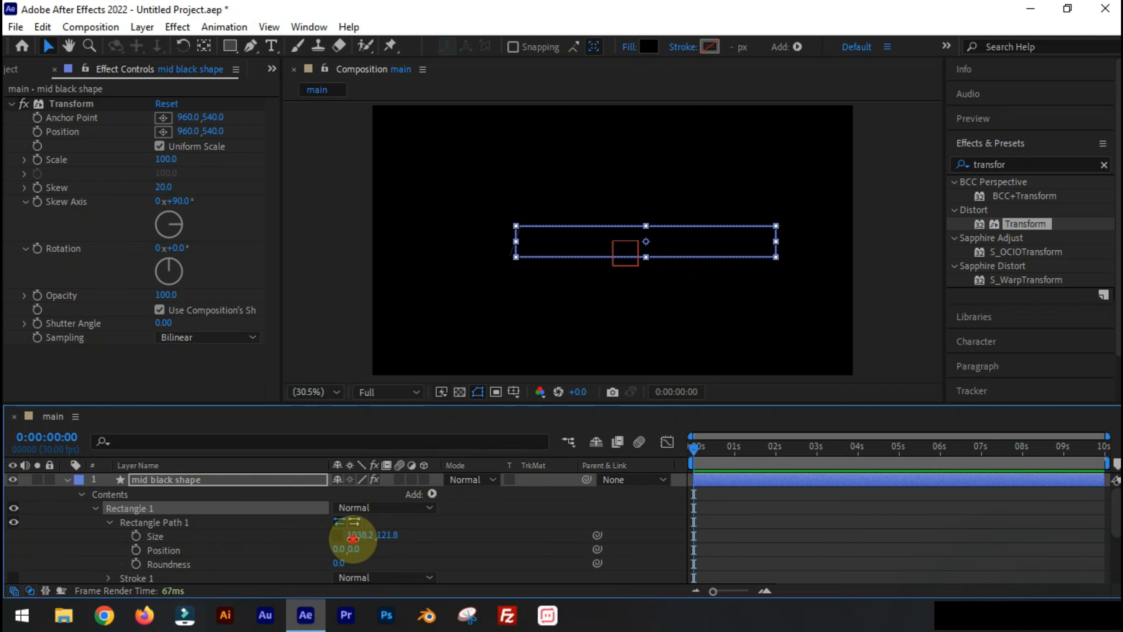
left_click(353, 539)
type("1035")
key("Return")
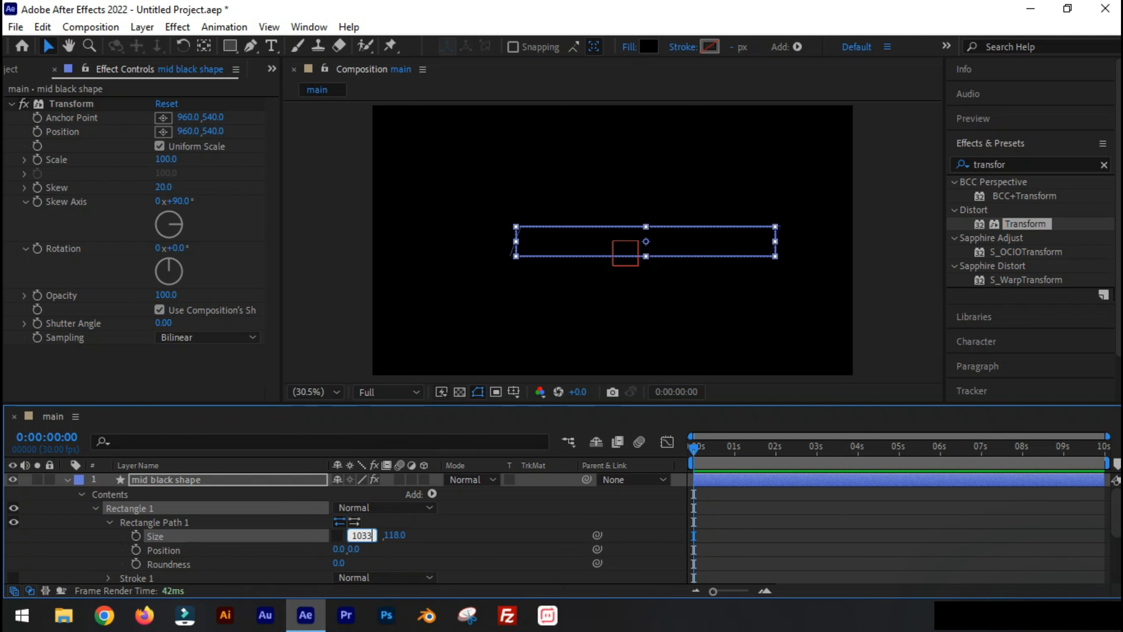
left_click(639, 350)
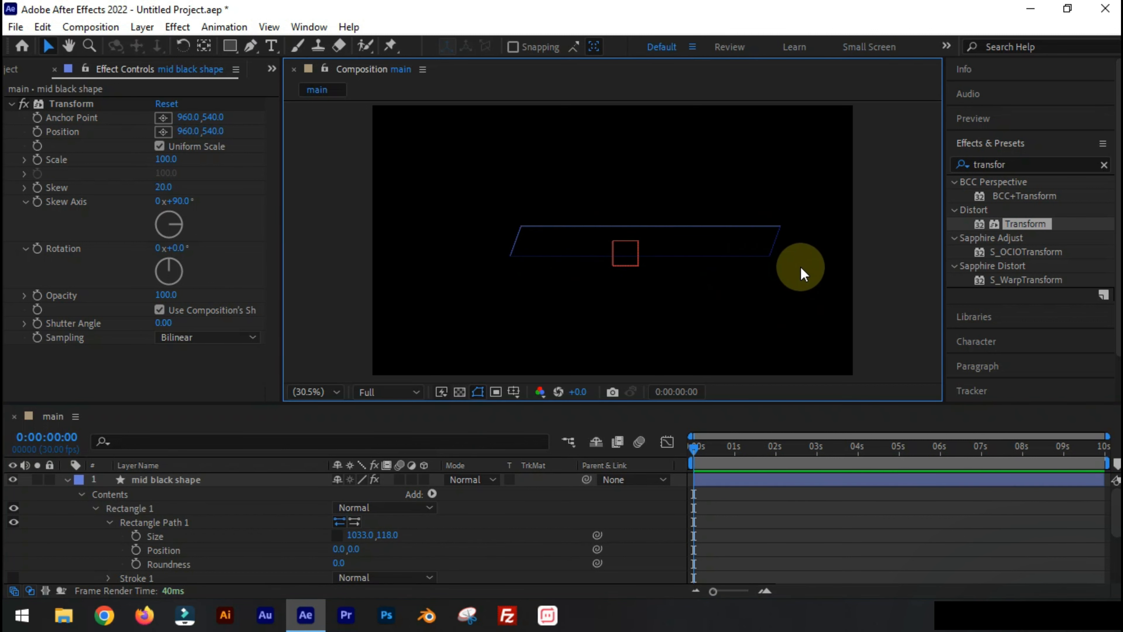
Step: Reduce the mid black shape's rectangle path further to a size of 1027 × 116
left_click(369, 536)
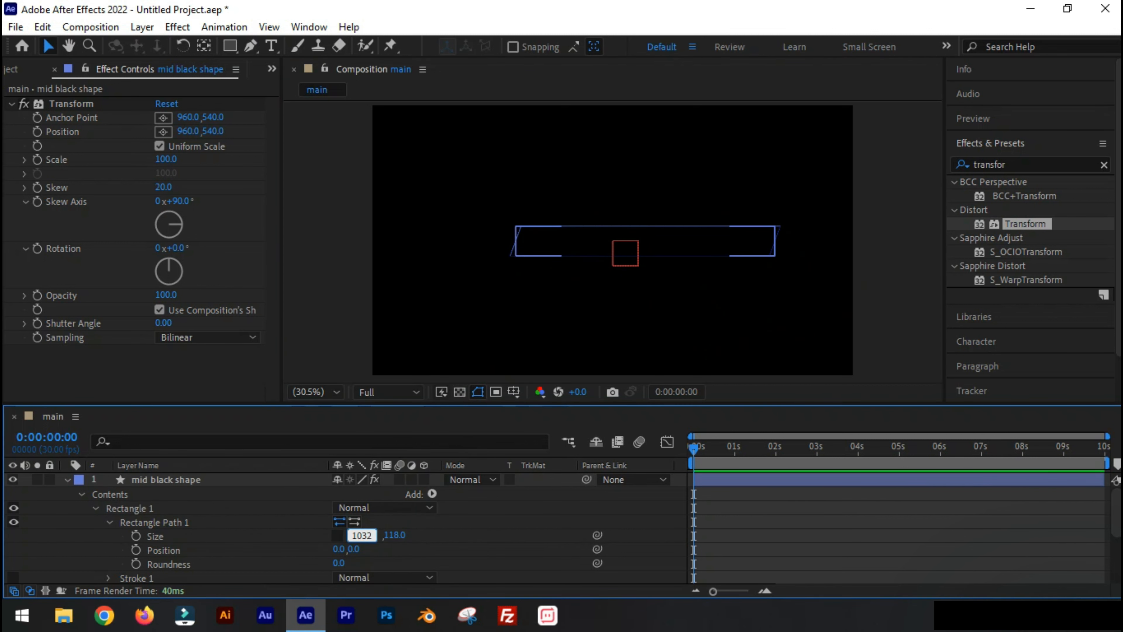
left_click(379, 547)
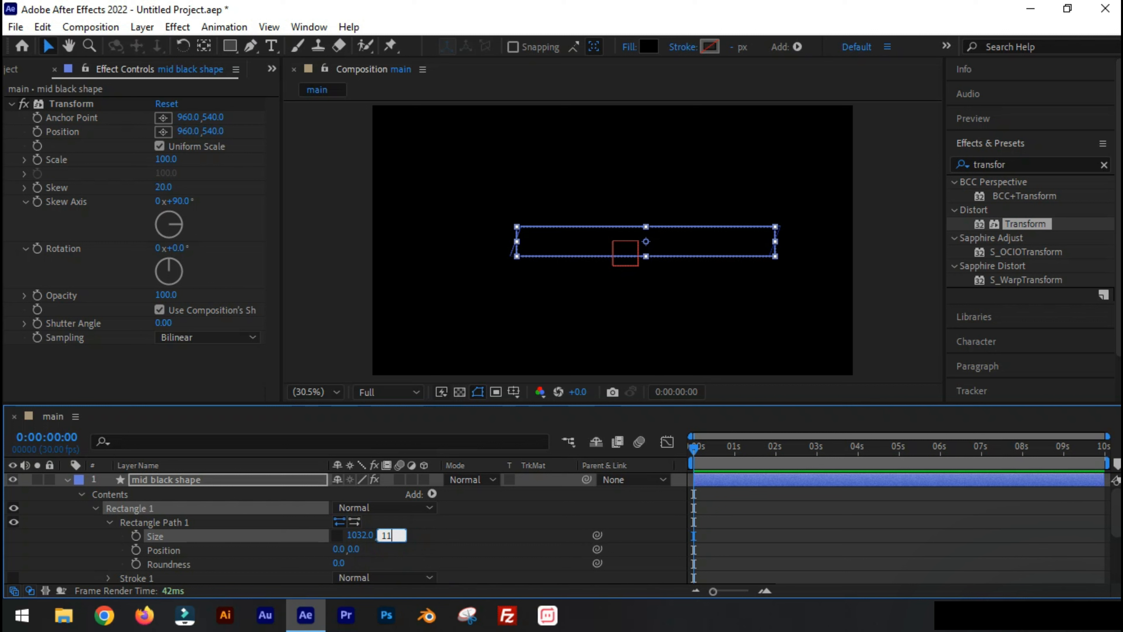
left_click(727, 432)
left_click(853, 344)
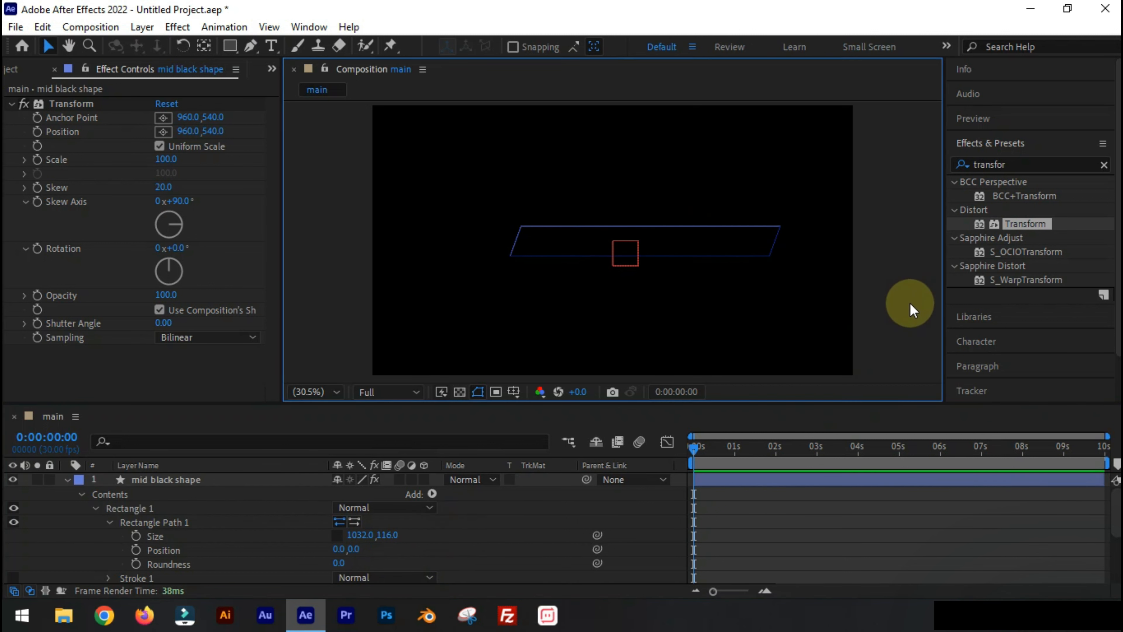
mouse_move(394, 535)
left_mouse_down()
mouse_move(473, 531)
mouse_move(382, 539)
mouse_move(400, 538)
left_mouse_up()
left_click(814, 351)
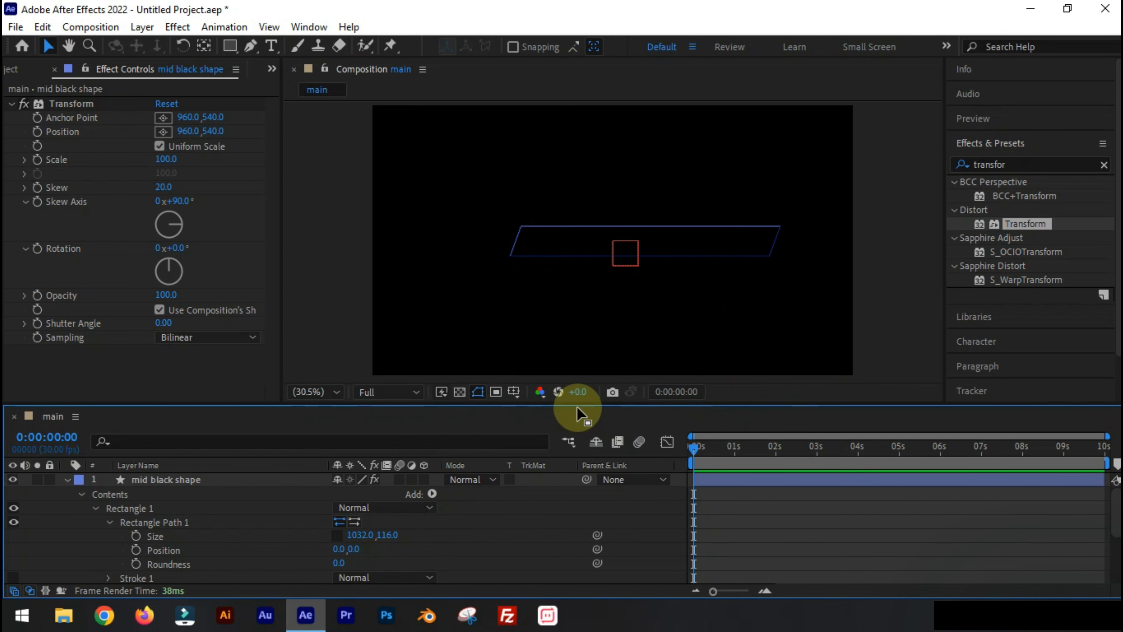
left_click_drag(360, 536, 363, 538)
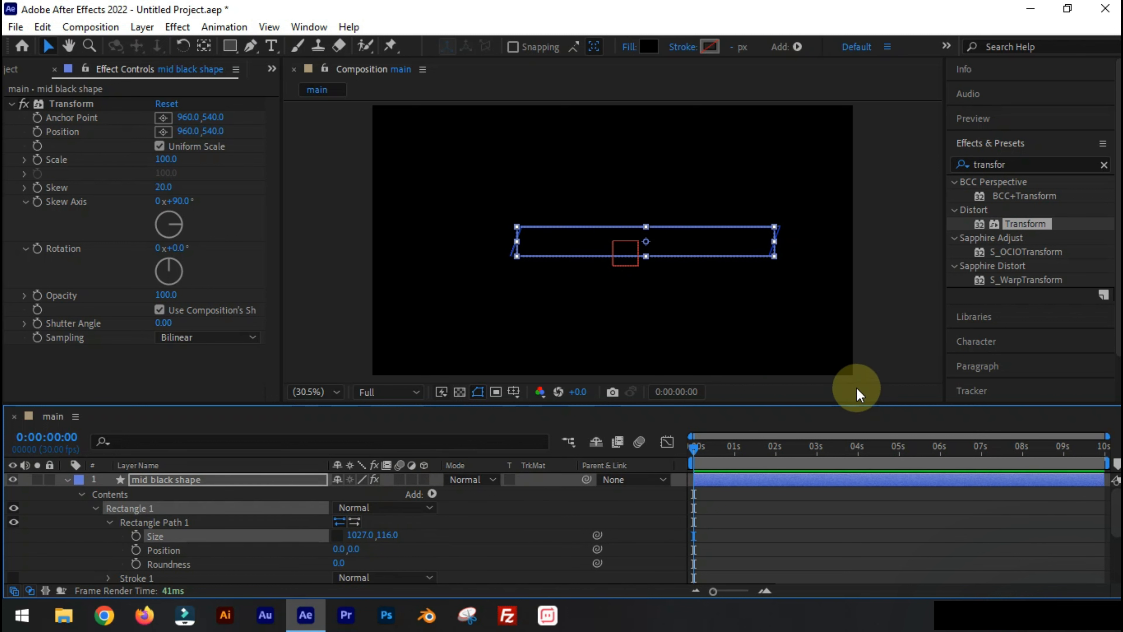
left_click(877, 376)
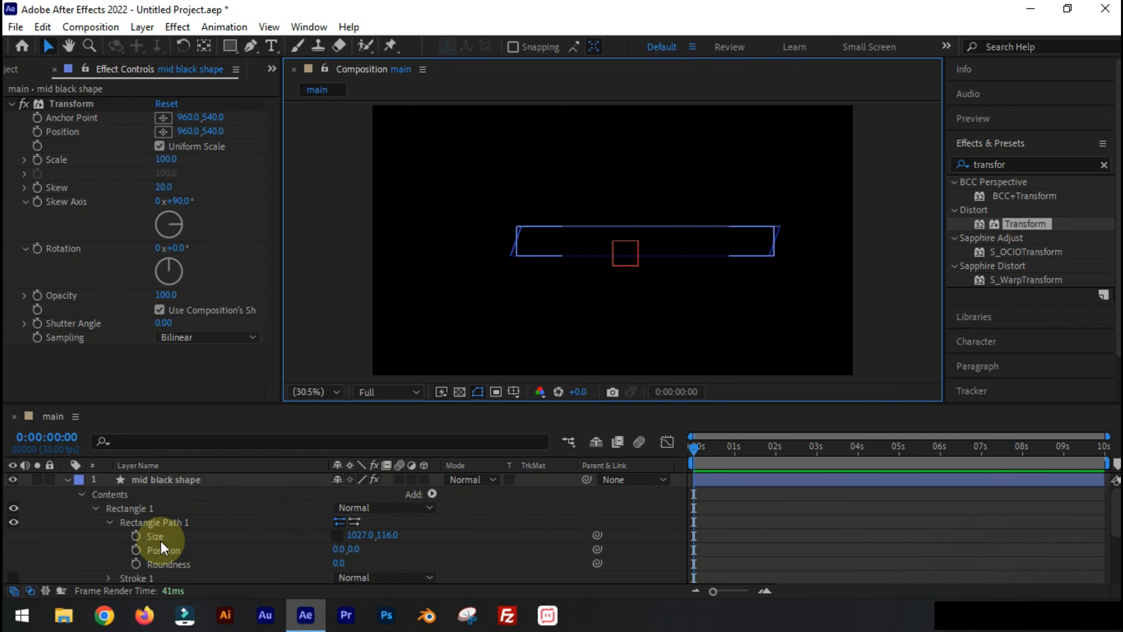
Step: Duplicate the mid black shape layer and rename the copy as front shape
left_click(67, 479)
left_click(148, 480)
key("ctrl+d")
right_click(152, 480)
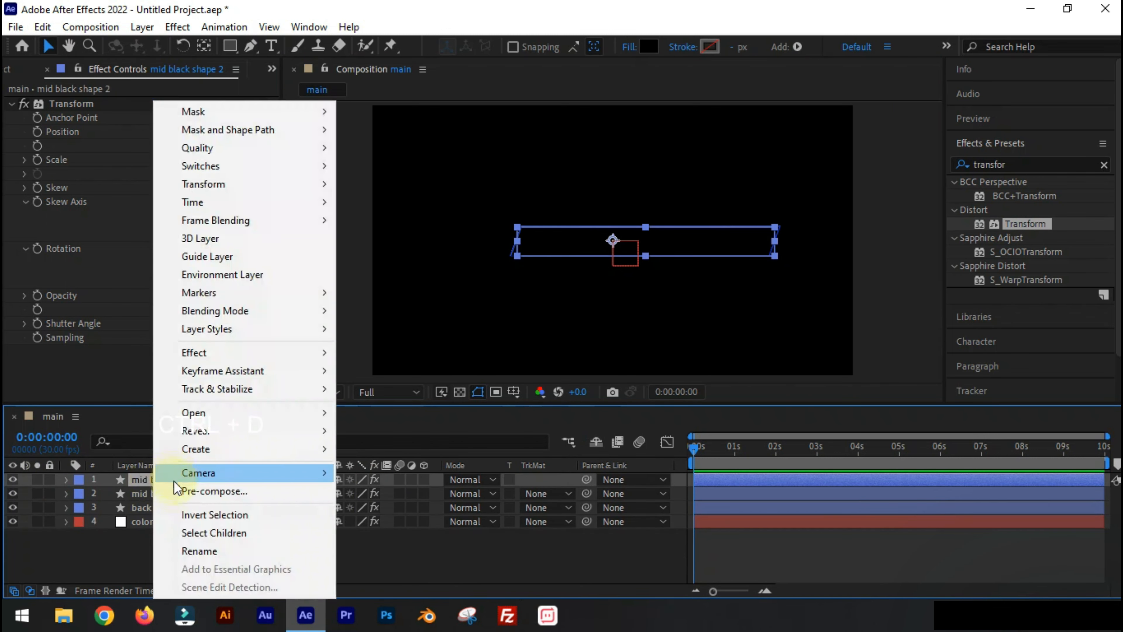
left_click(212, 551)
type("front shape")
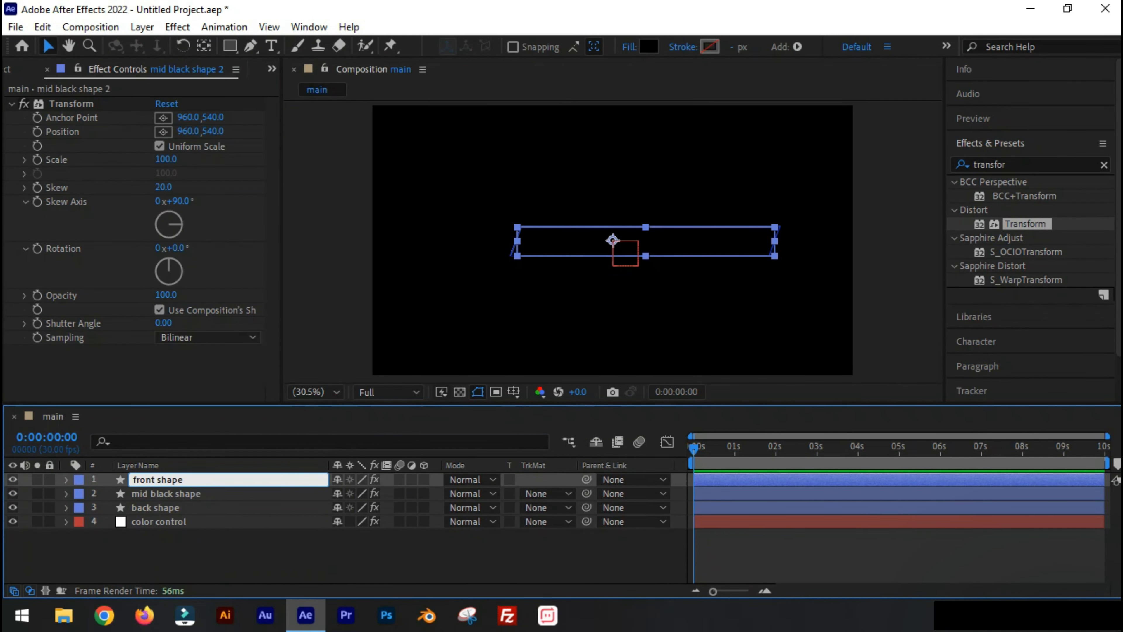
key("Return")
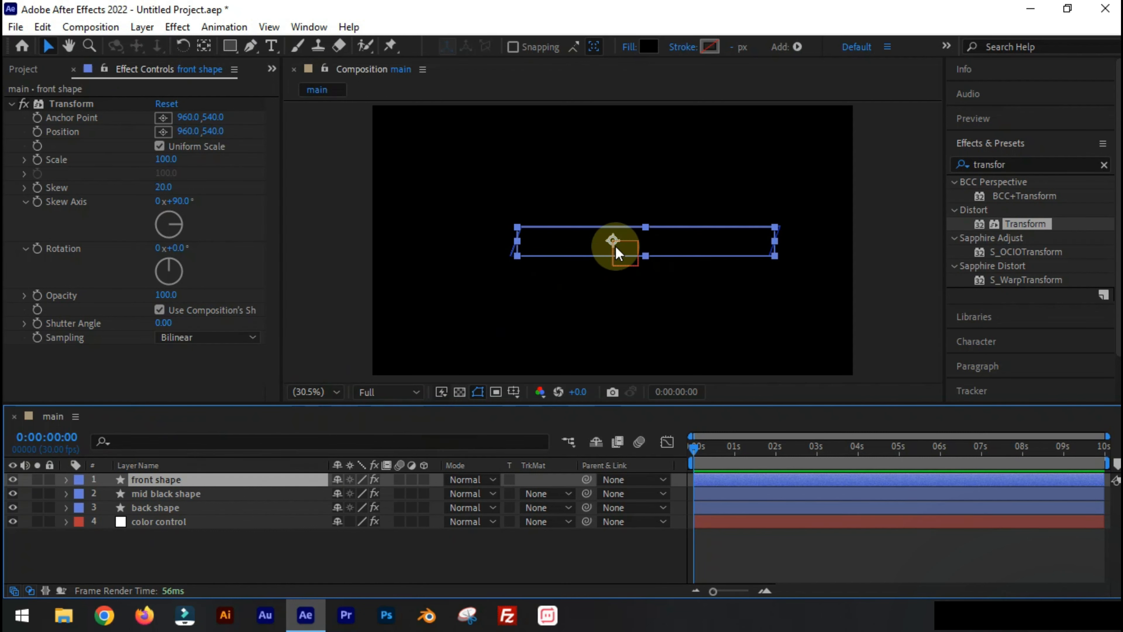
Step: Set the front shape's fill to a dark gray sampled from the screen with the eyedropper
left_click(649, 46)
left_click(374, 203)
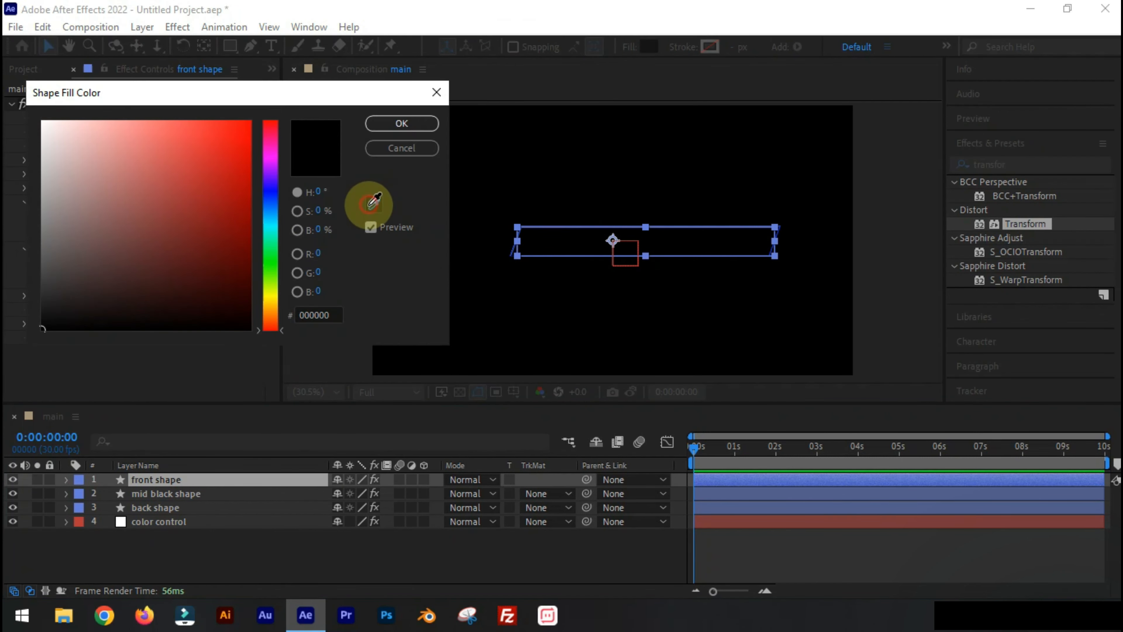
left_click(645, 278)
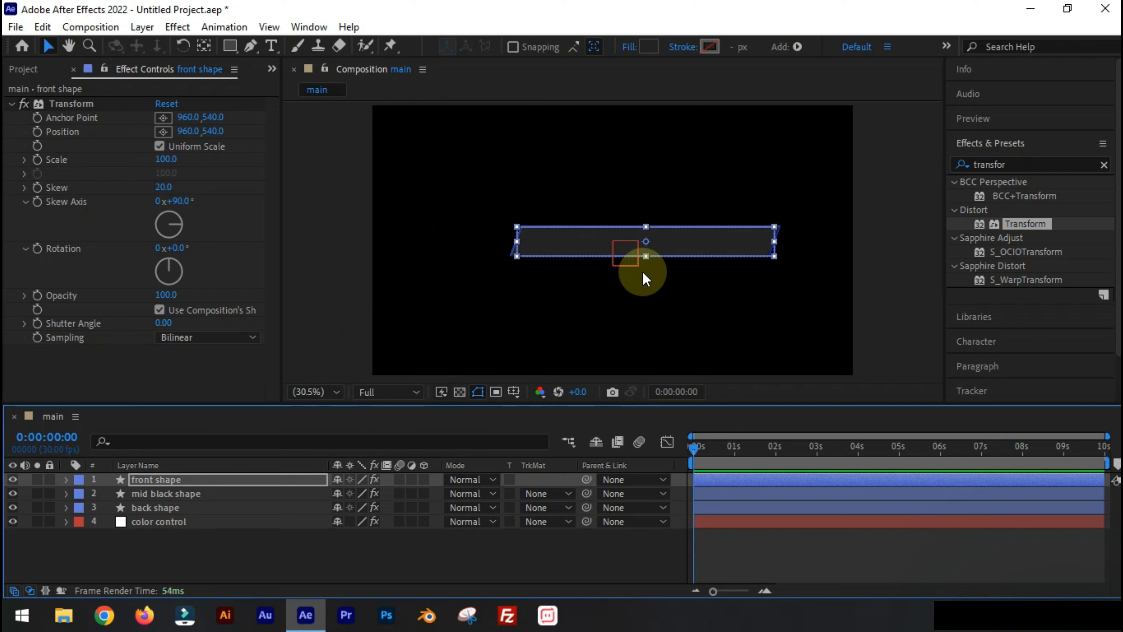
left_click(423, 546)
Step: Move the anchor points of the front shape, mid black shape and back shape layers to the bar's upper-left corner
left_click_drag(146, 479, 152, 506)
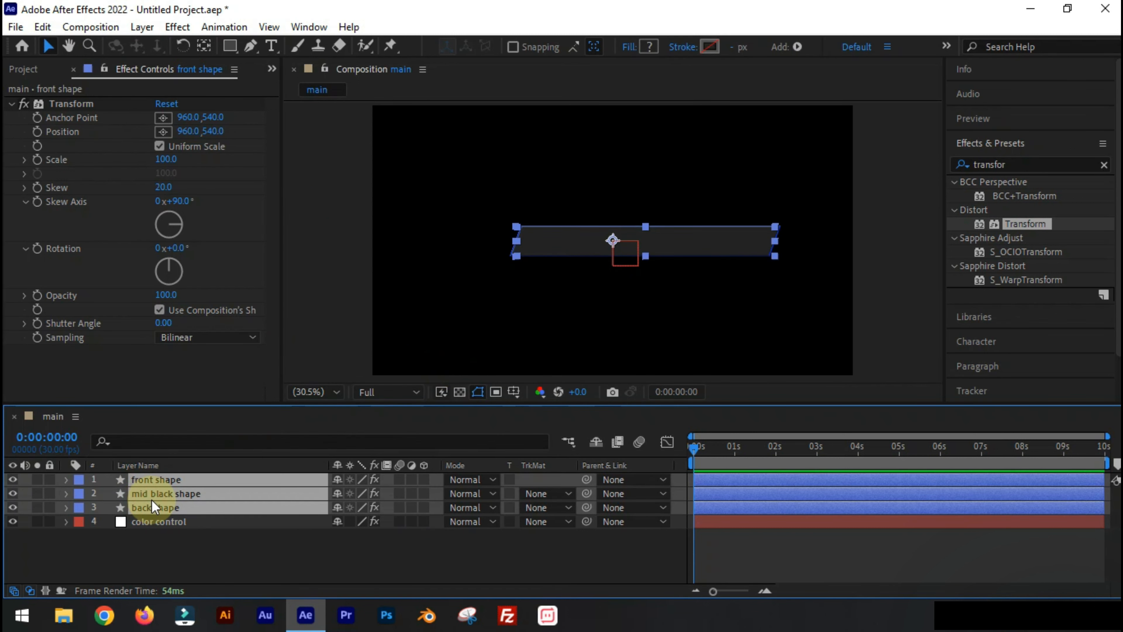
key("y")
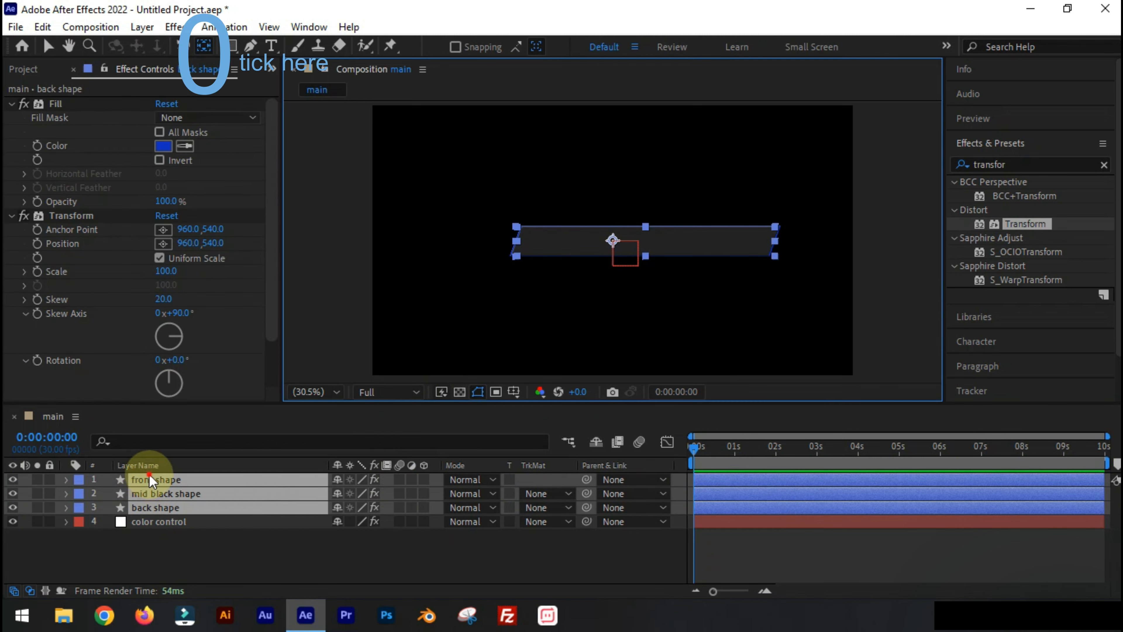
left_click(173, 479)
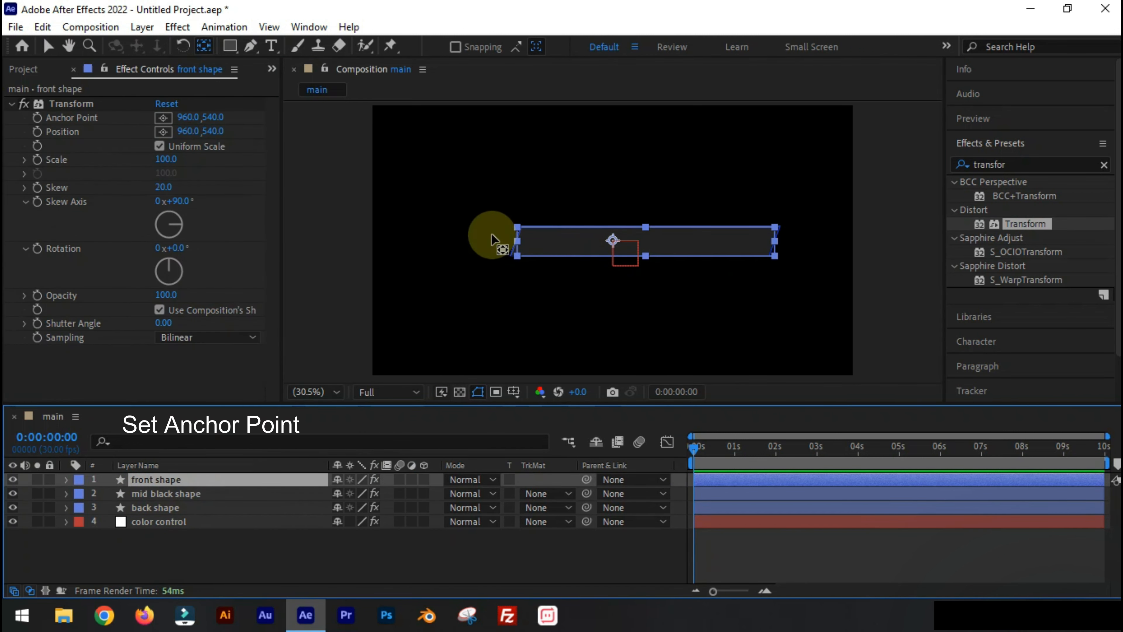
left_click_drag(612, 240, 521, 230)
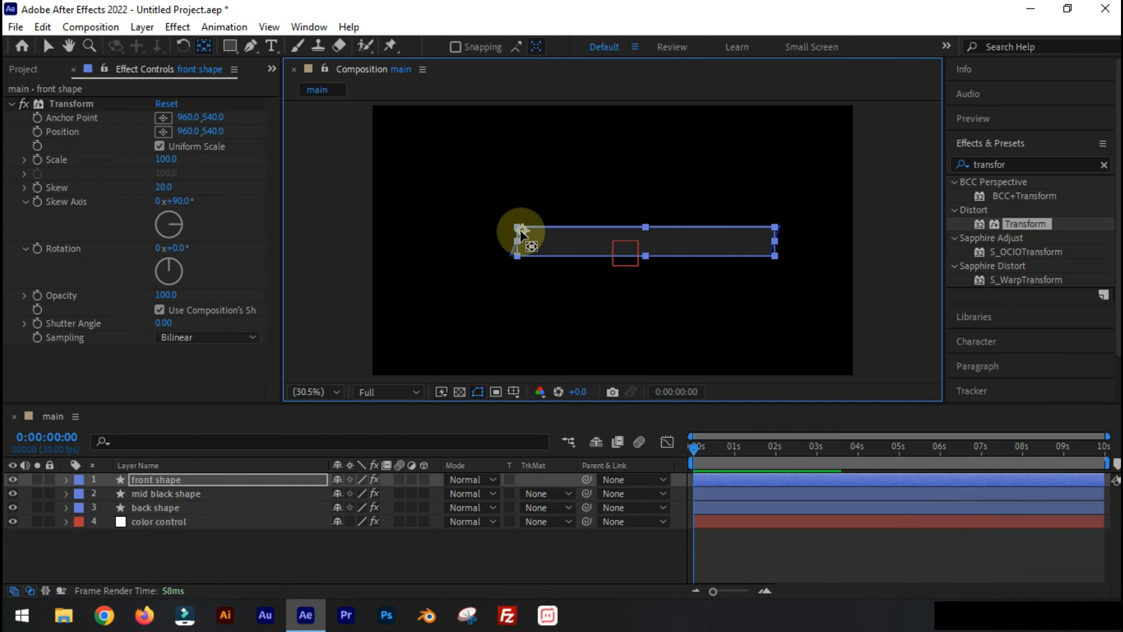
left_click(186, 493)
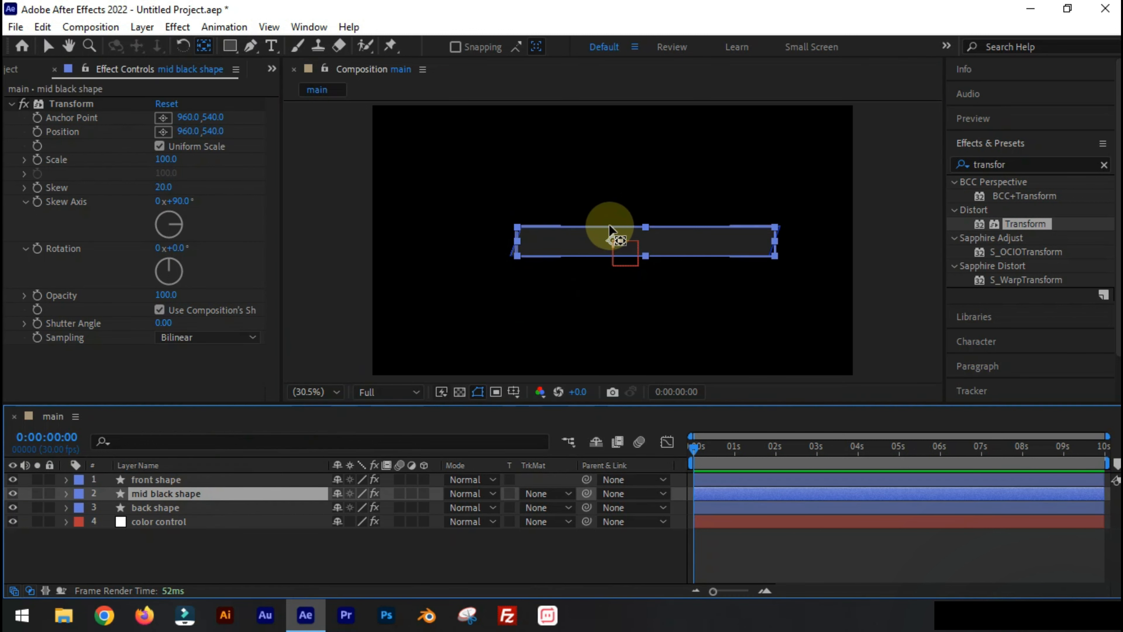
left_click_drag(564, 240, 528, 230)
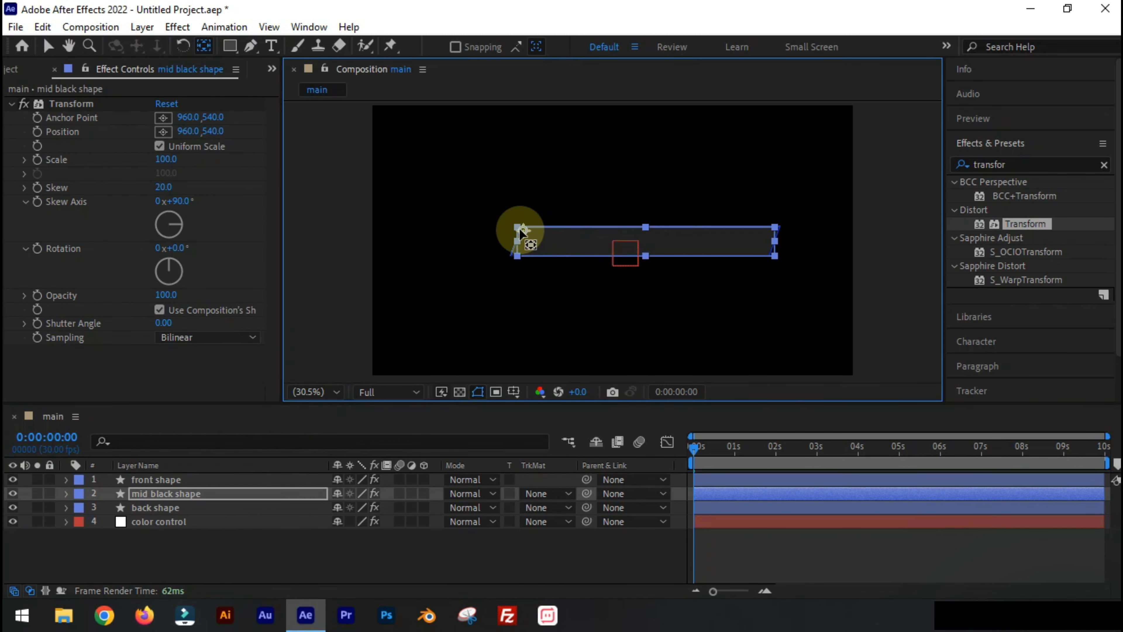
left_click(226, 508)
left_click_drag(602, 243, 523, 235)
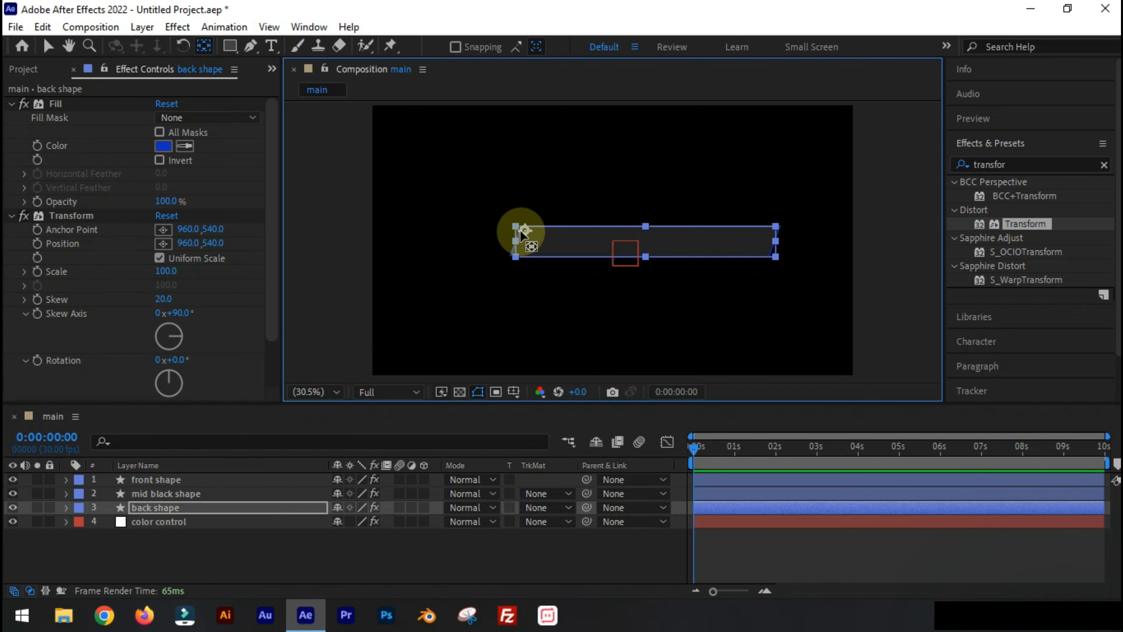
Step: Fine-tune the back shape's anchor point to about -390.6, -49.2, closer to the upper-left corner of its bounds
left_click(186, 508)
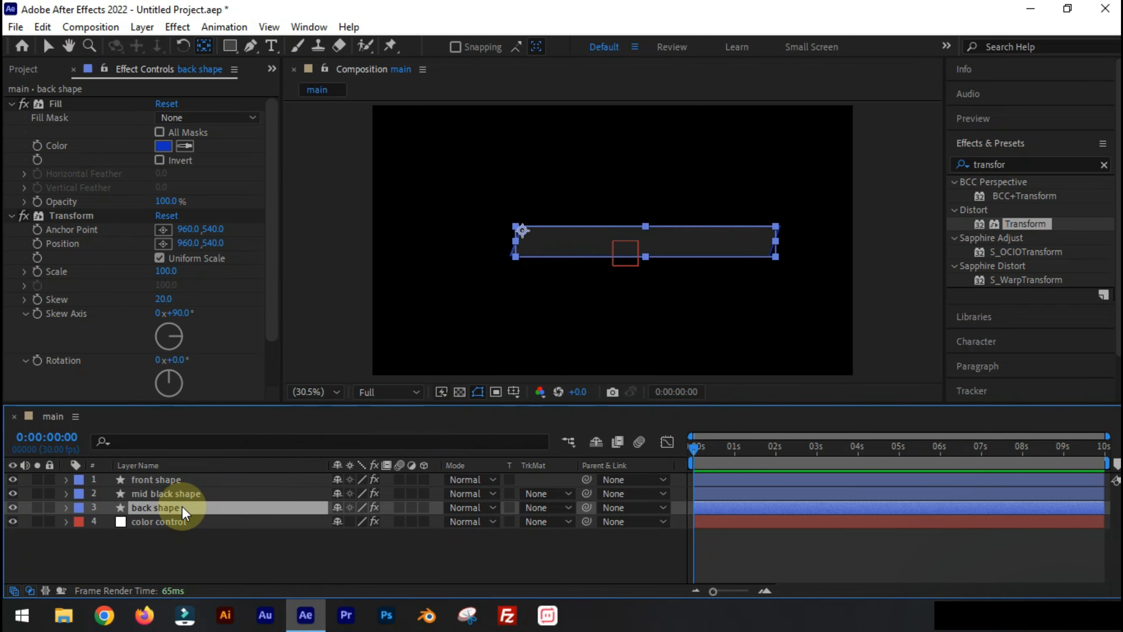
left_click(66, 507)
left_click(95, 509)
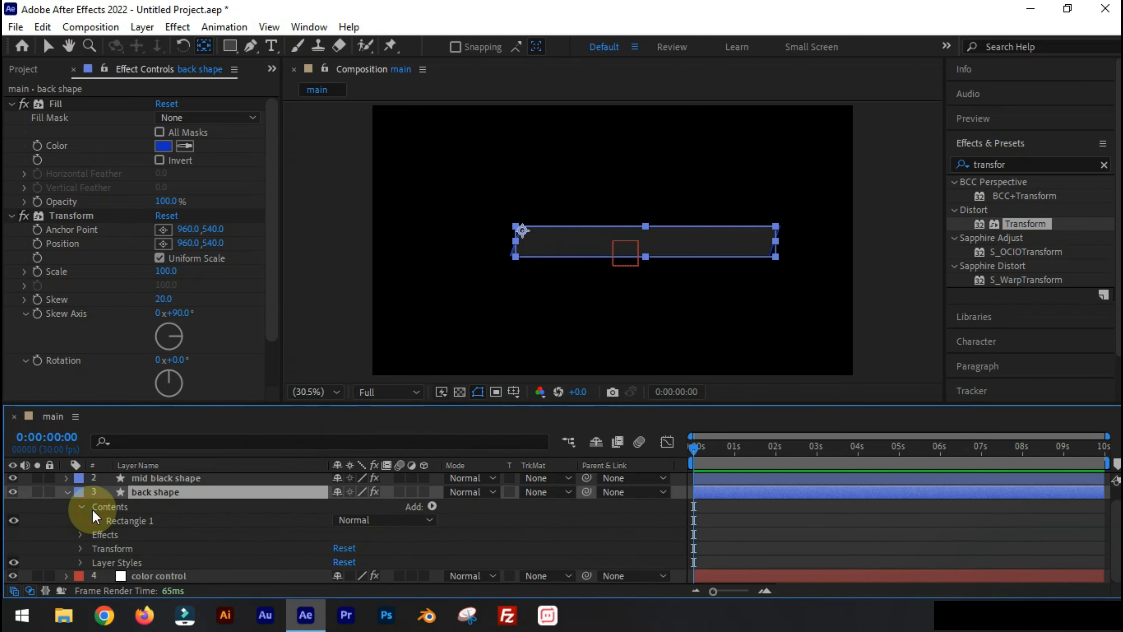
left_click(80, 548)
left_click_drag(522, 230, 535, 239)
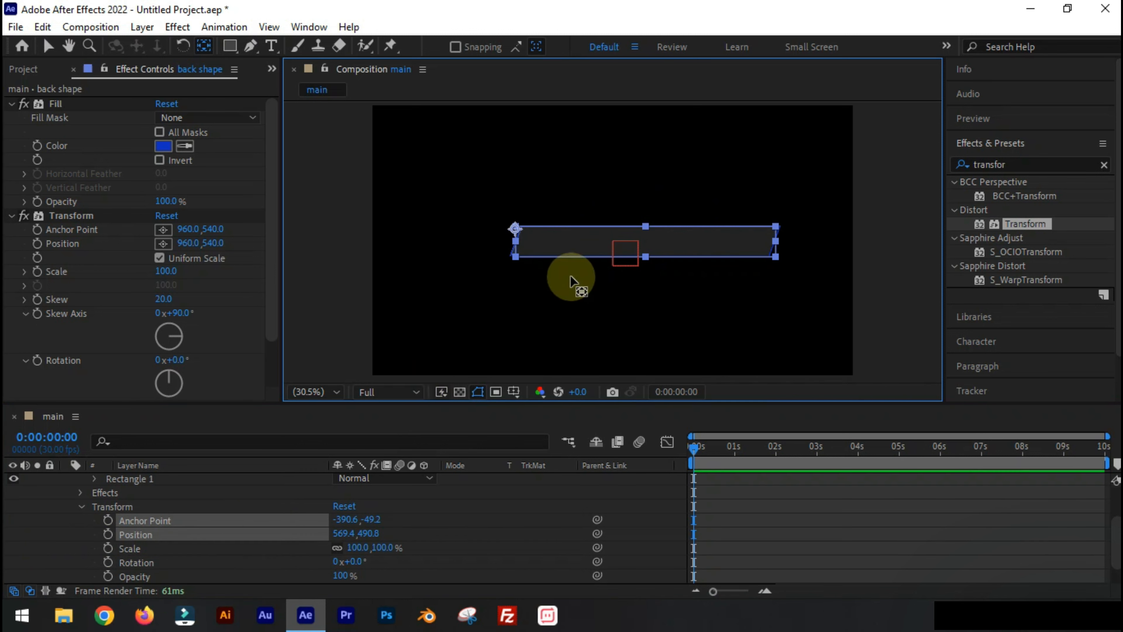
left_click(85, 508)
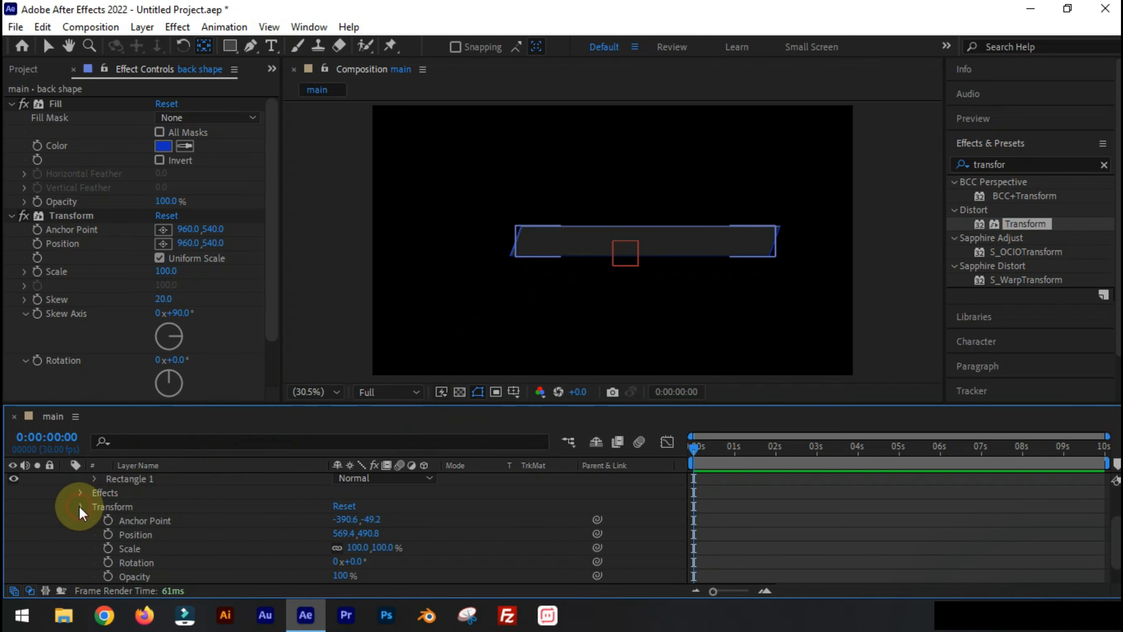
Step: Add a text layer reading "please subscribe my channel" with the playhead at frame 29
left_click(81, 507)
left_click(66, 492)
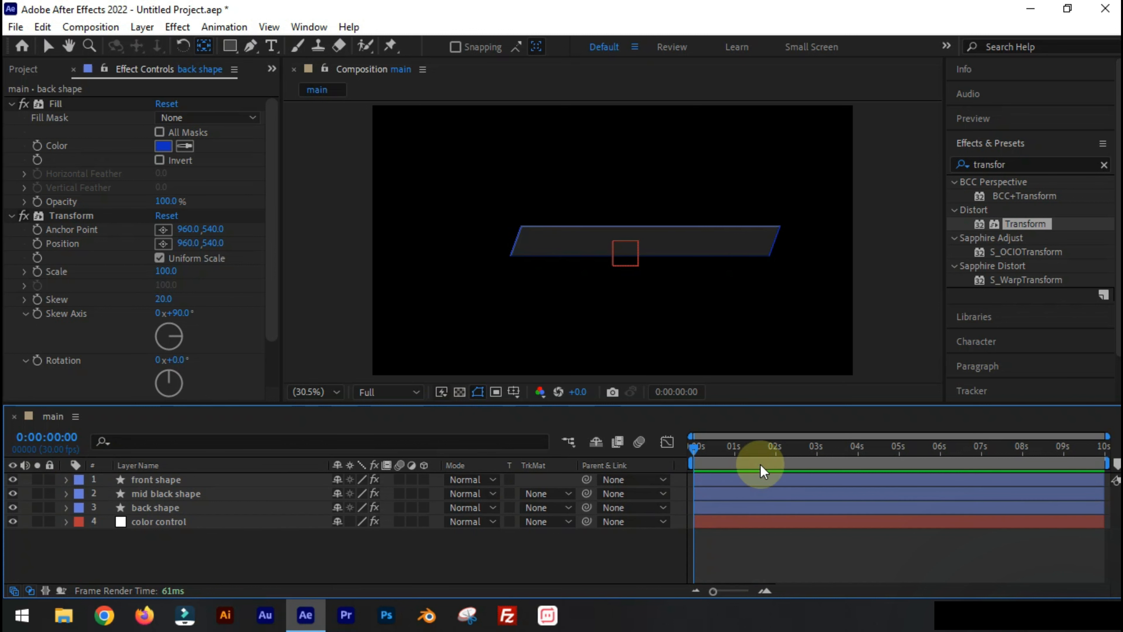
left_click_drag(714, 446, 740, 465)
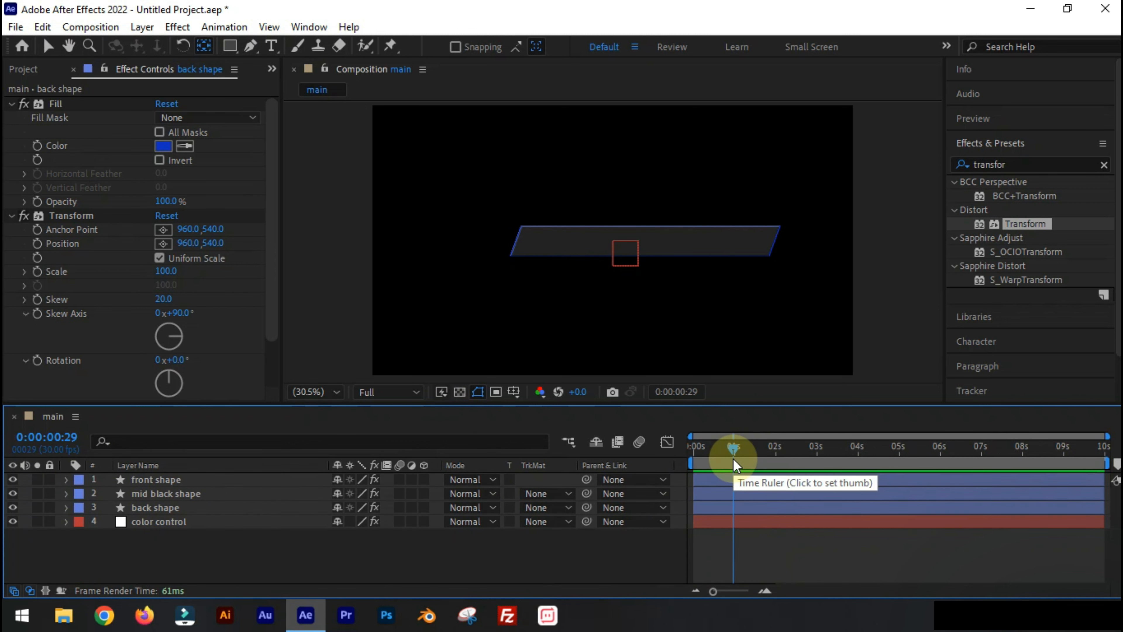
right_click(256, 552)
mouse_move(435, 353)
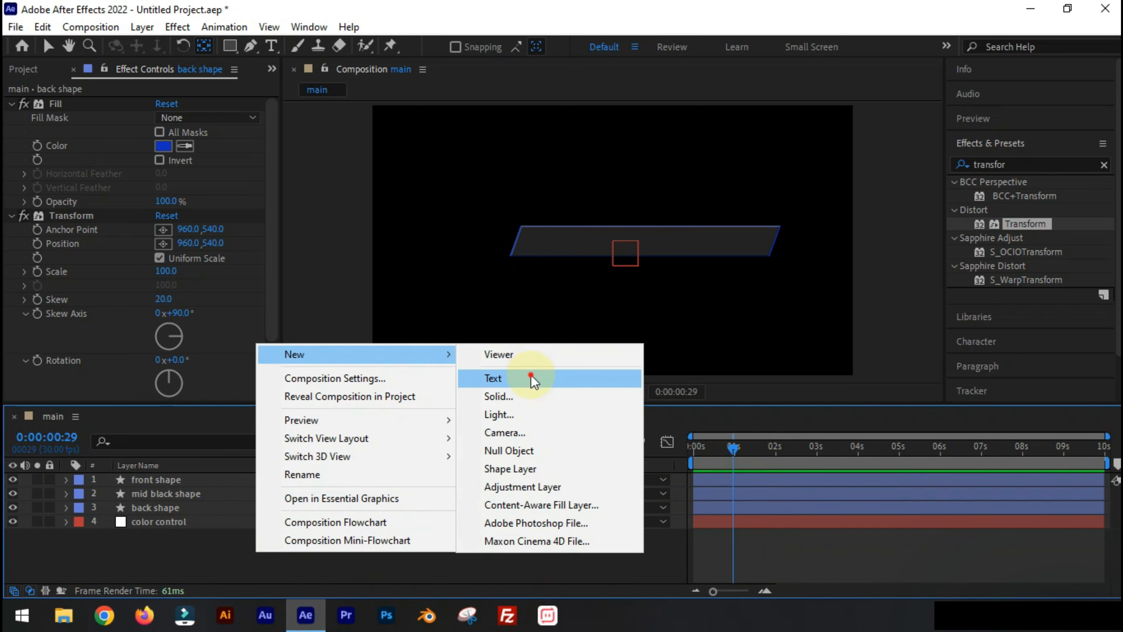
left_click(532, 379)
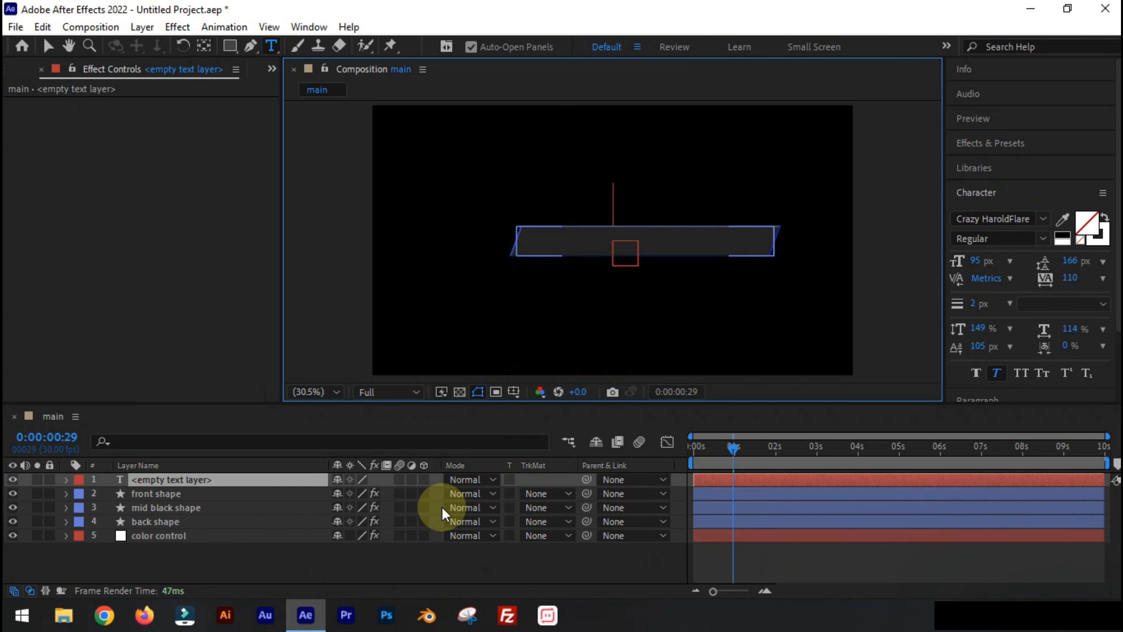
type("please subscribe")
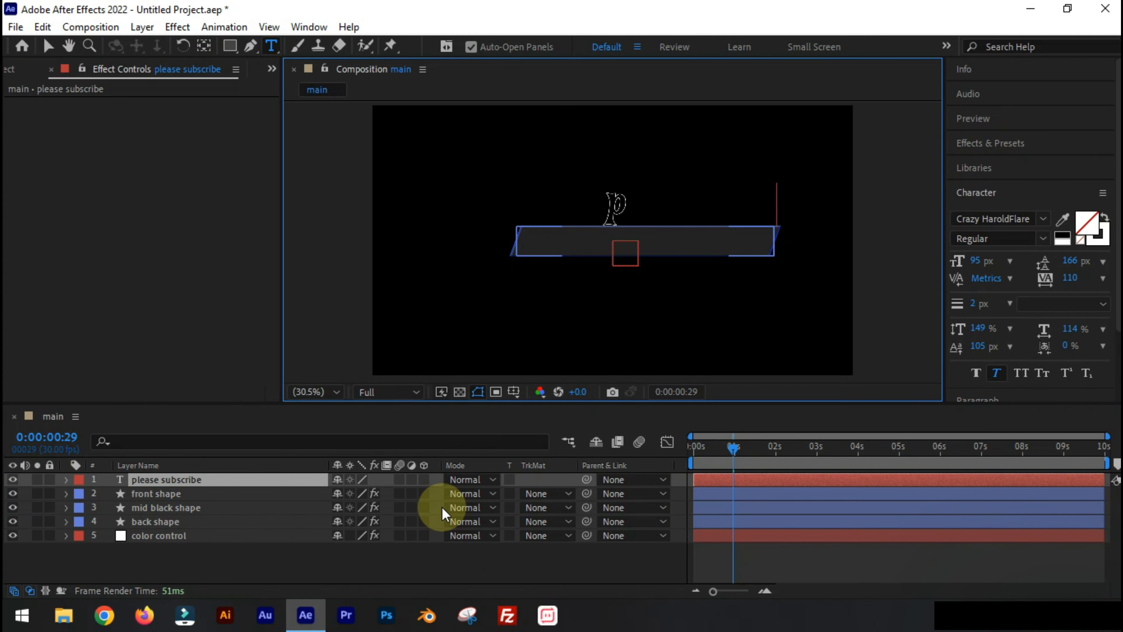
type(" my chan")
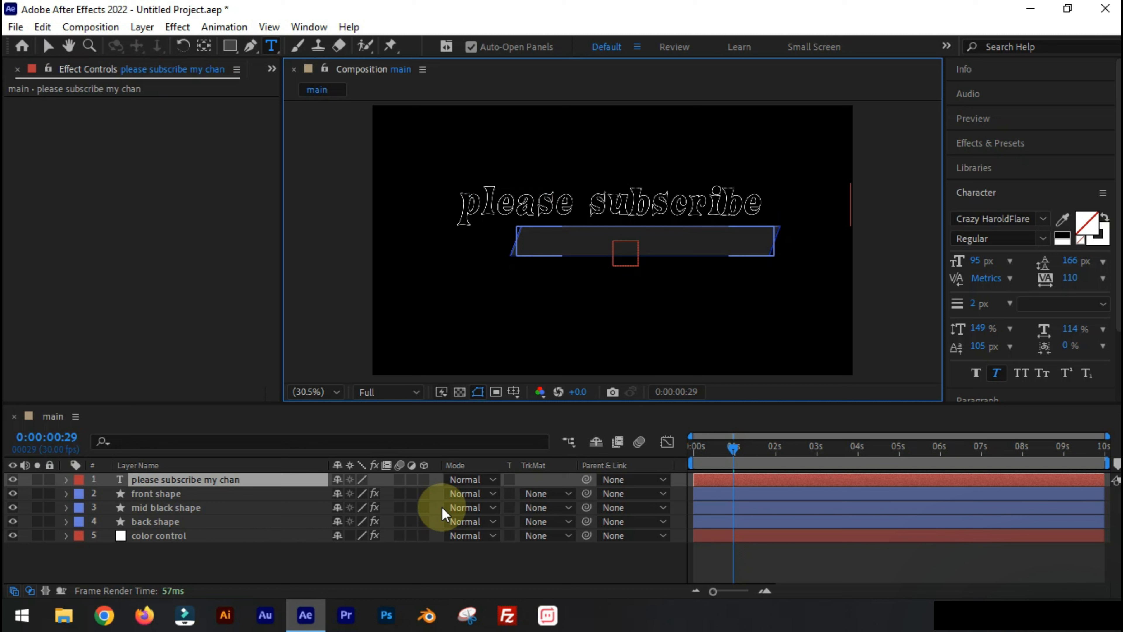
type("nel")
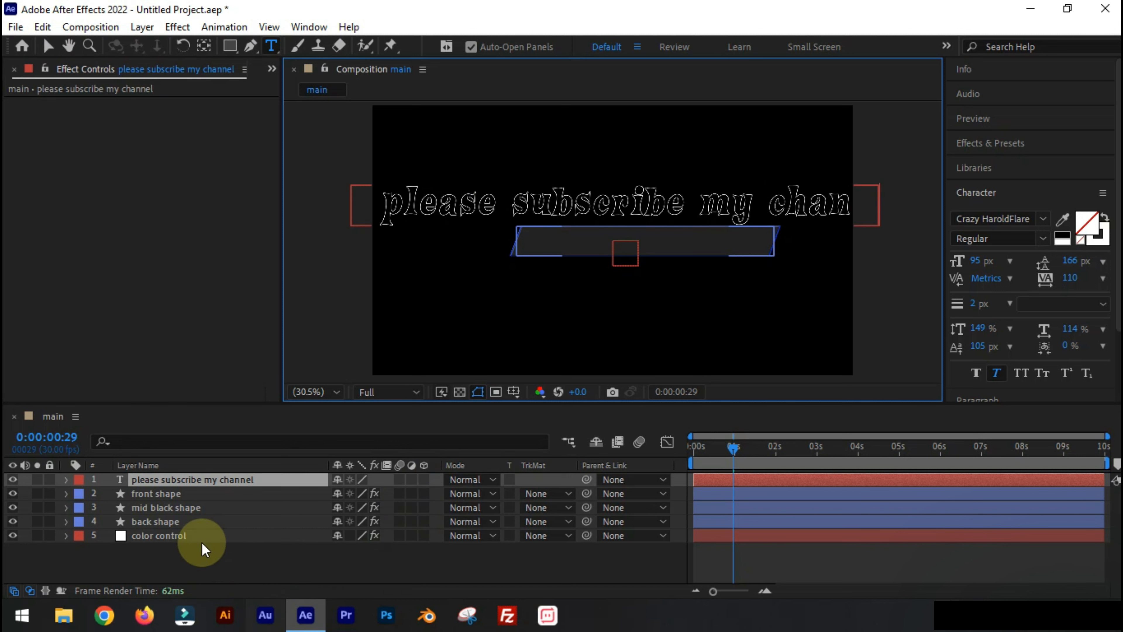
Step: Set the text layer's font size to 40 px
left_click(53, 41)
left_click(186, 479)
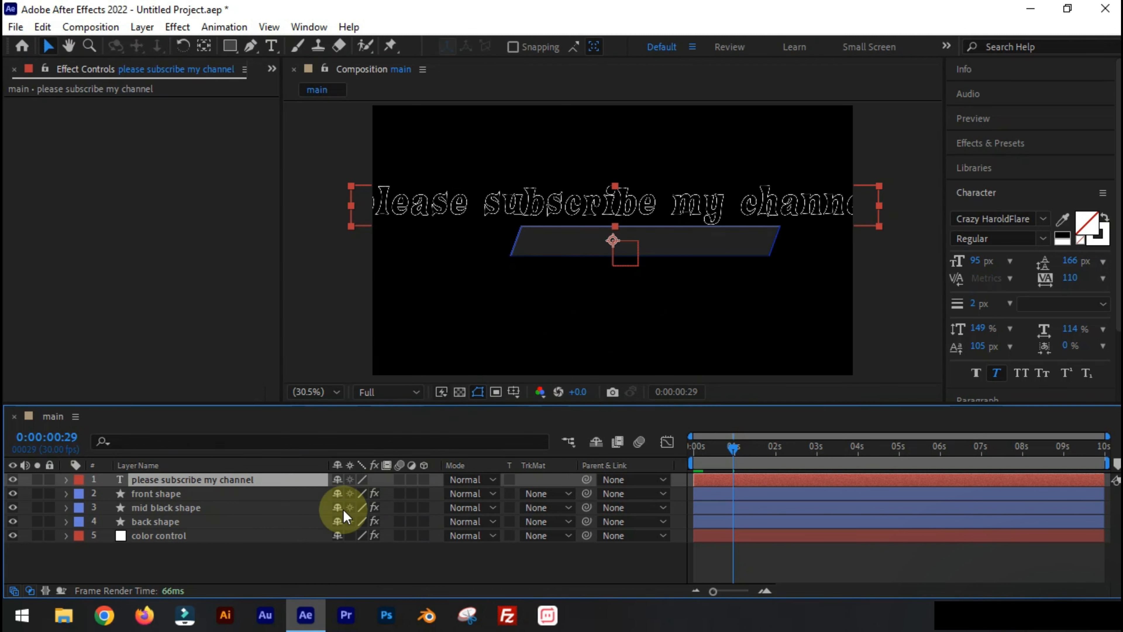
left_click(978, 263)
type("4")
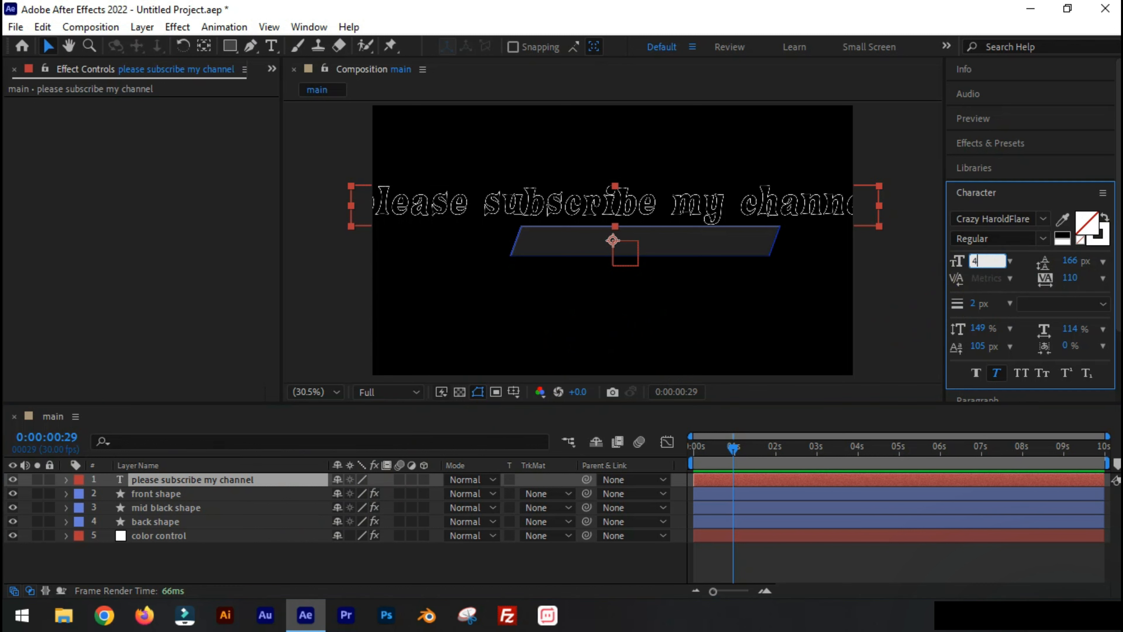
type("0")
key("Return")
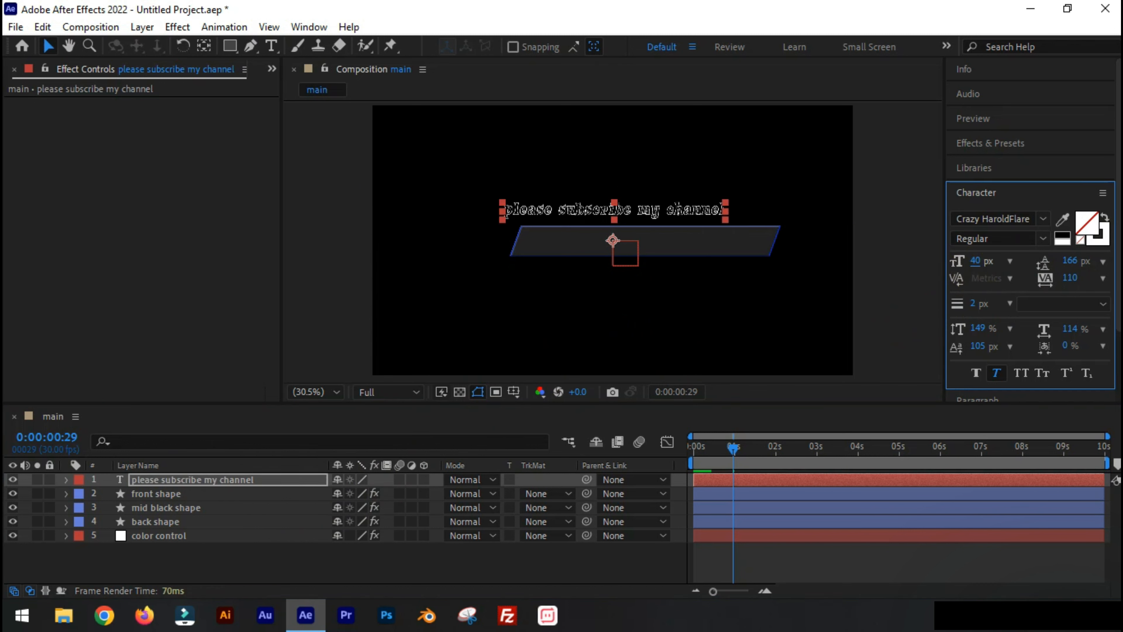
Step: Give the text a solid white fill and remove its stroke colour
left_click(1084, 228)
left_click(401, 143)
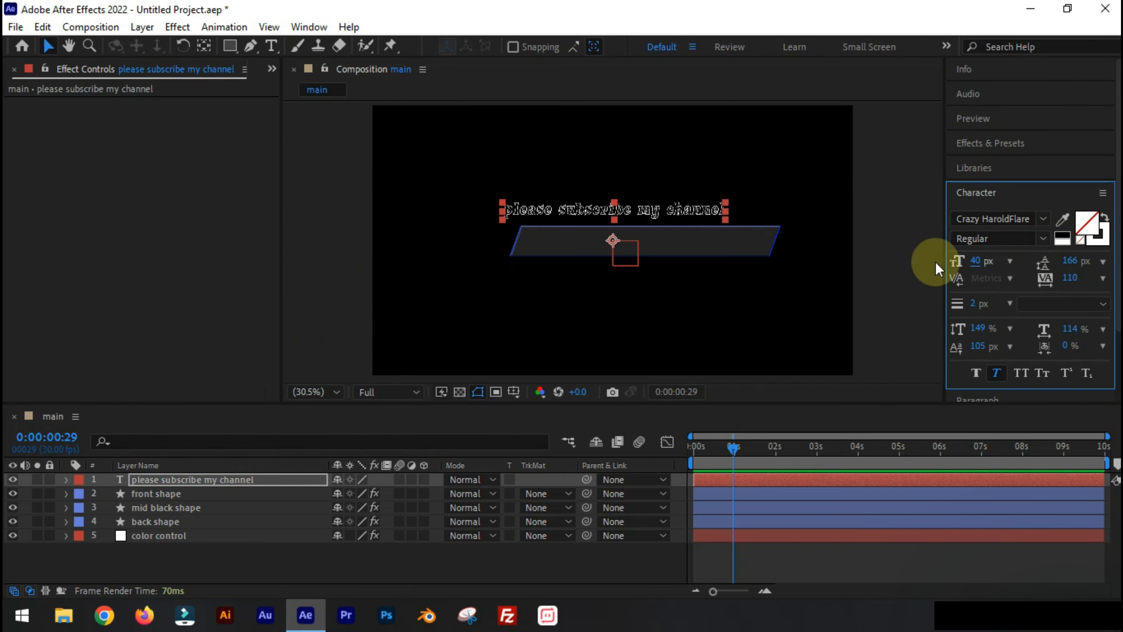
left_click(203, 480)
left_click(1080, 225)
key("Escape")
left_click(1100, 242)
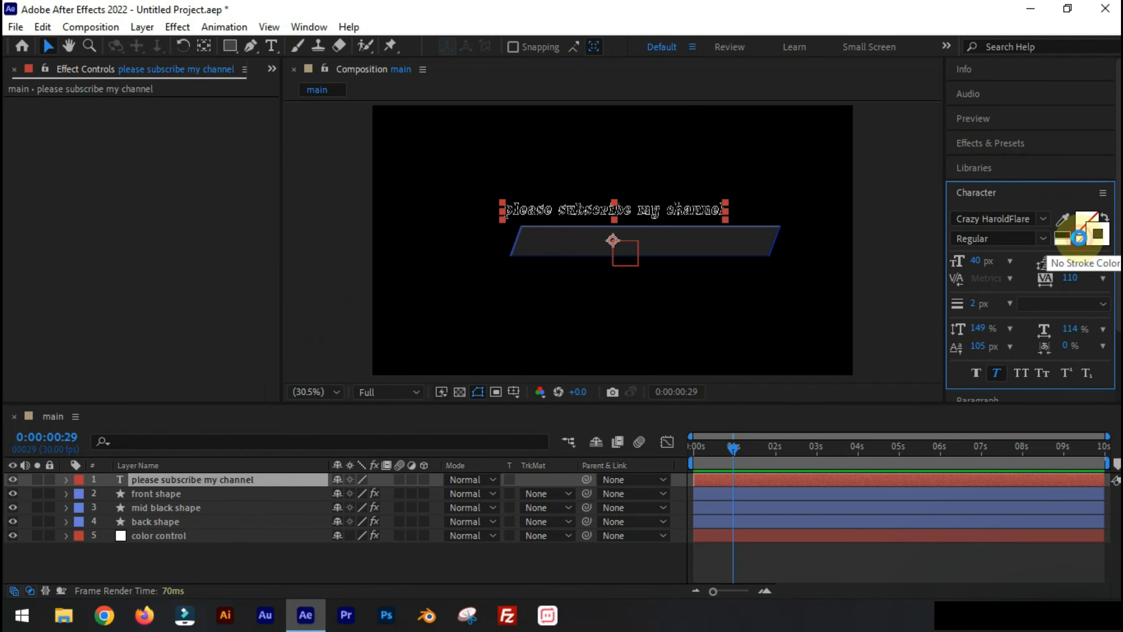
left_click(1079, 238)
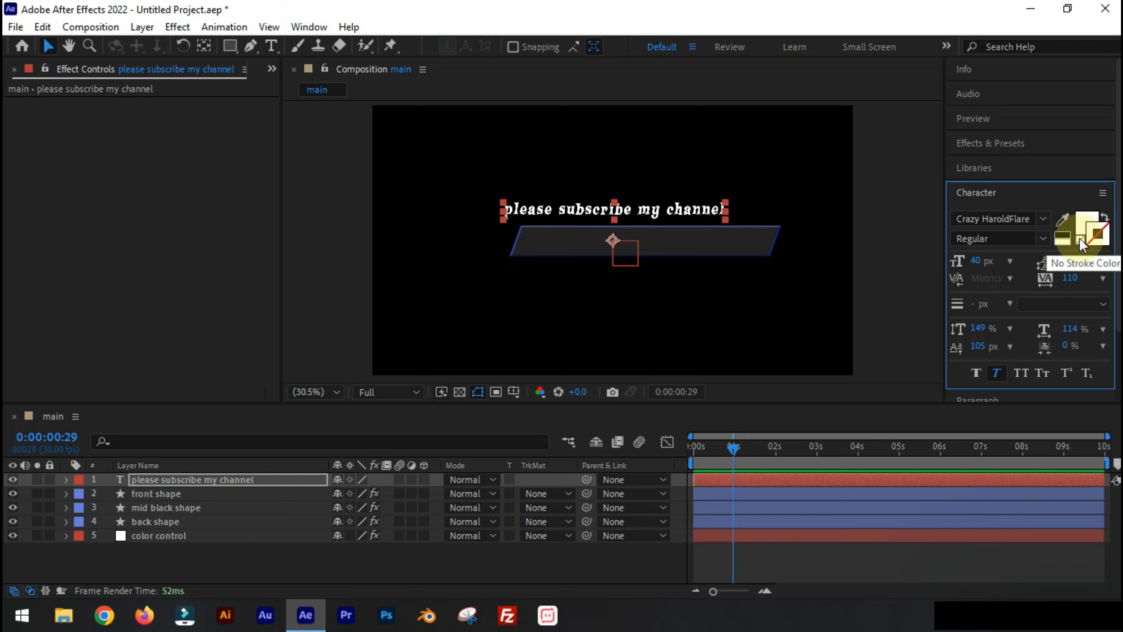
left_click(697, 240)
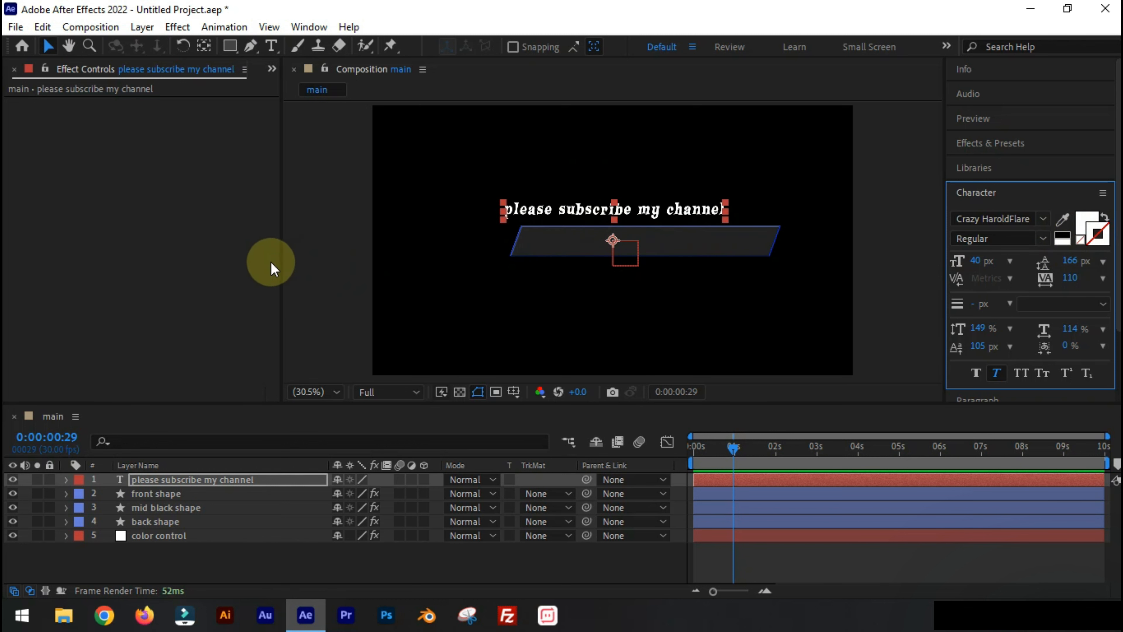
Step: Move the text layer's anchor point to the beginning of the text, at its left edge
left_click(199, 481)
left_click(207, 47)
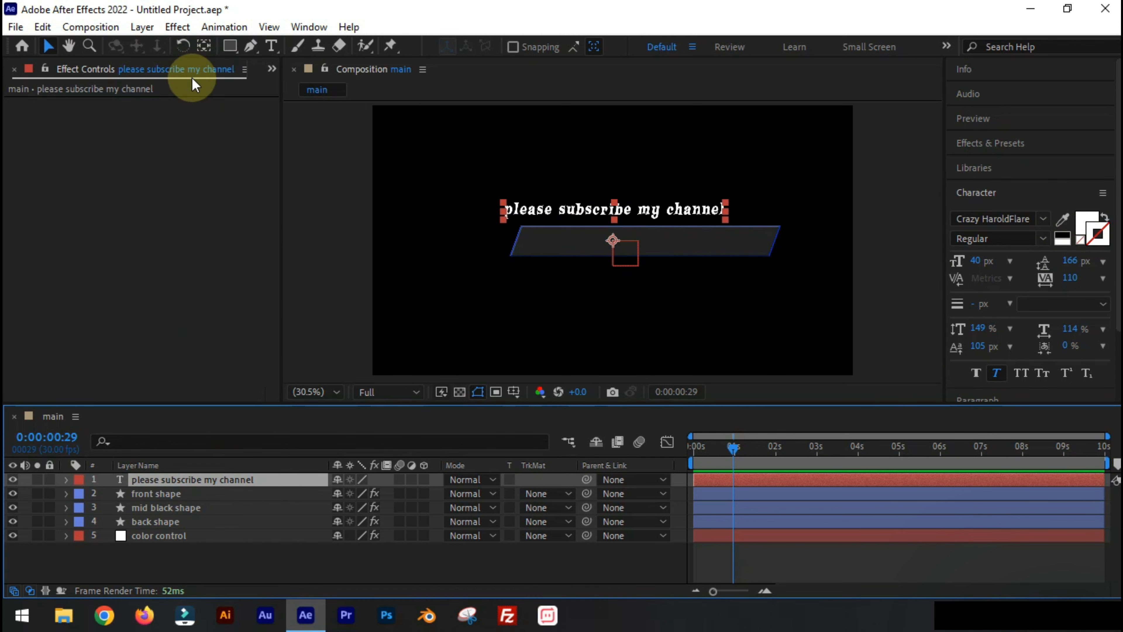
scroll(570, 221, "up", 4)
scroll(571, 222, "up", 2)
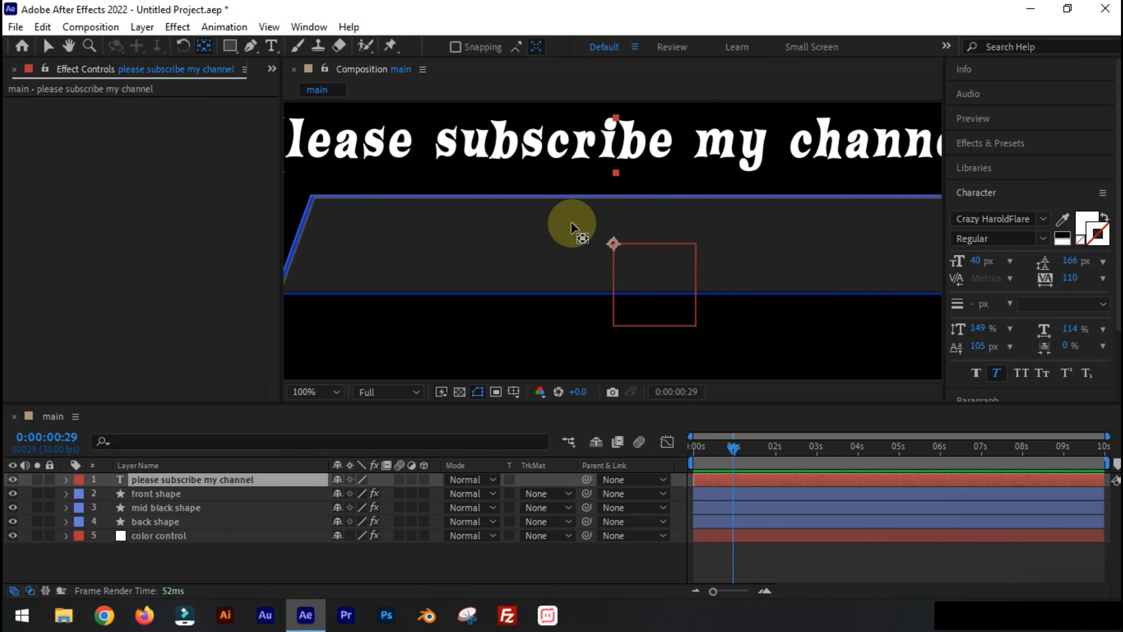
scroll(571, 221, "down", 4)
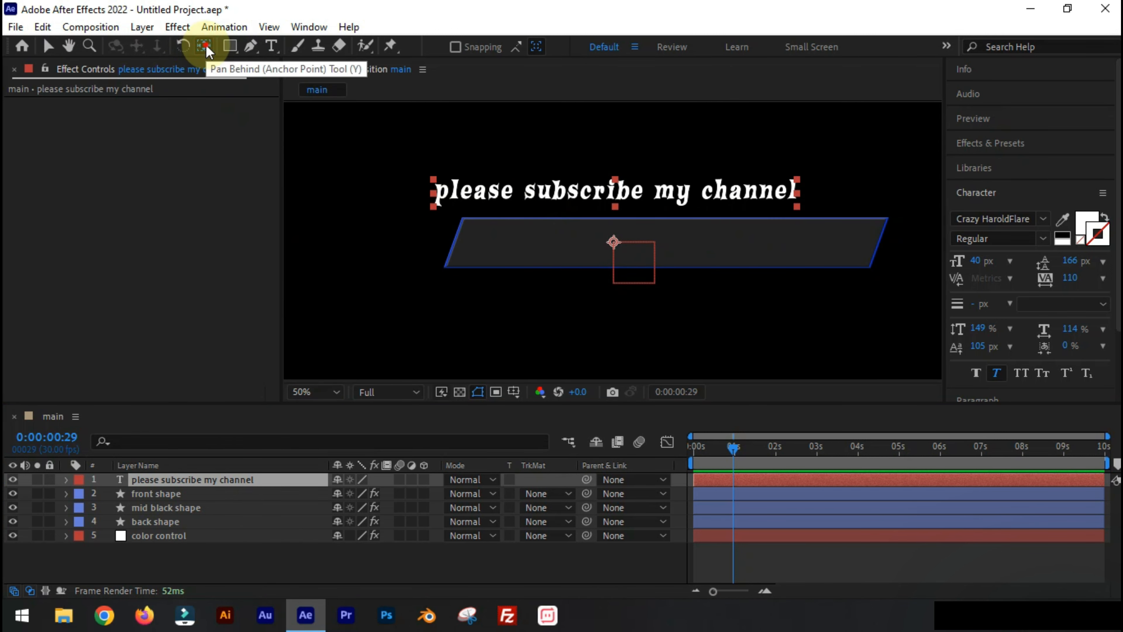
left_click_drag(616, 197, 437, 195)
left_click(225, 479)
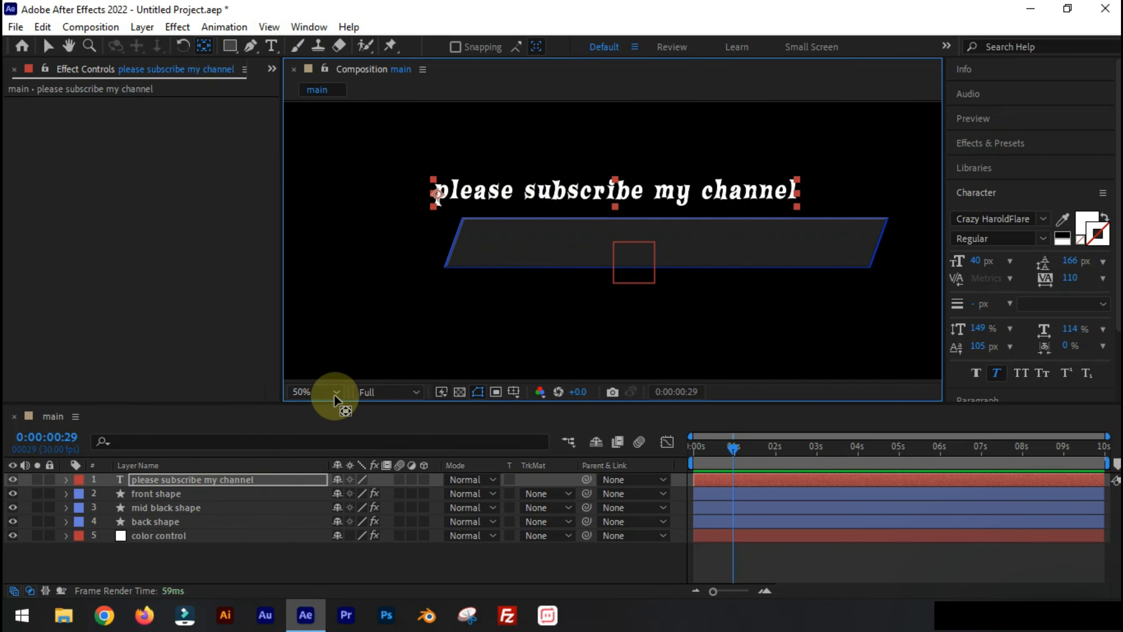
Step: Place the text inside the slanted bar, starting just right of its slanted left end
left_click(57, 52)
left_click(545, 195)
left_click_drag(545, 194, 581, 256)
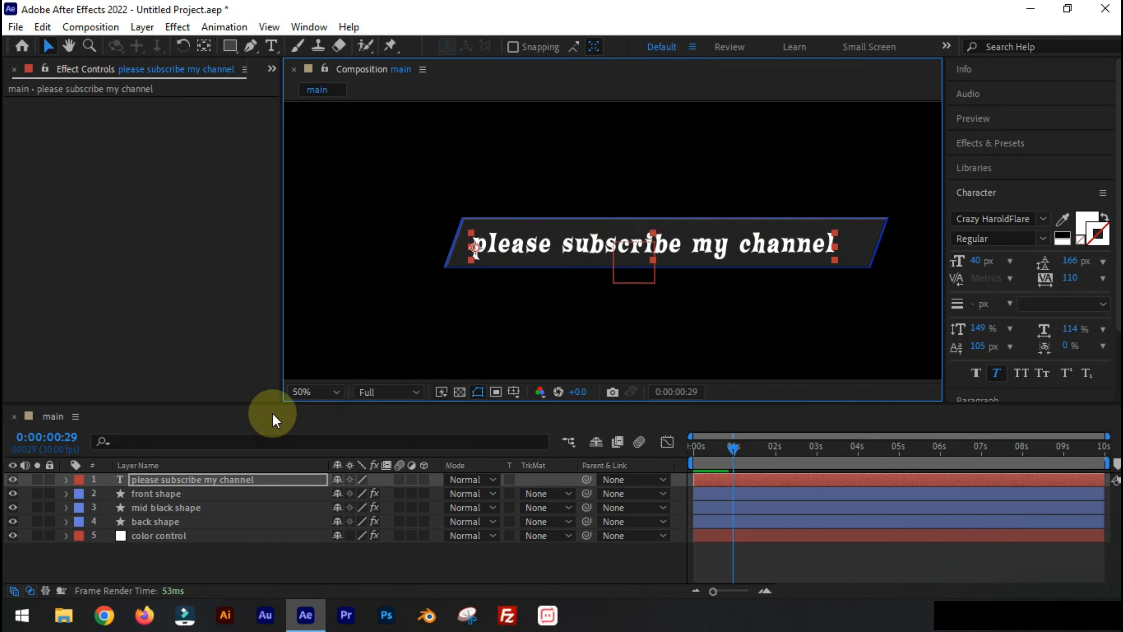
Step: Duplicate the back shape layer, move the copy above all other layers and rename it side bar 1
left_click(161, 521)
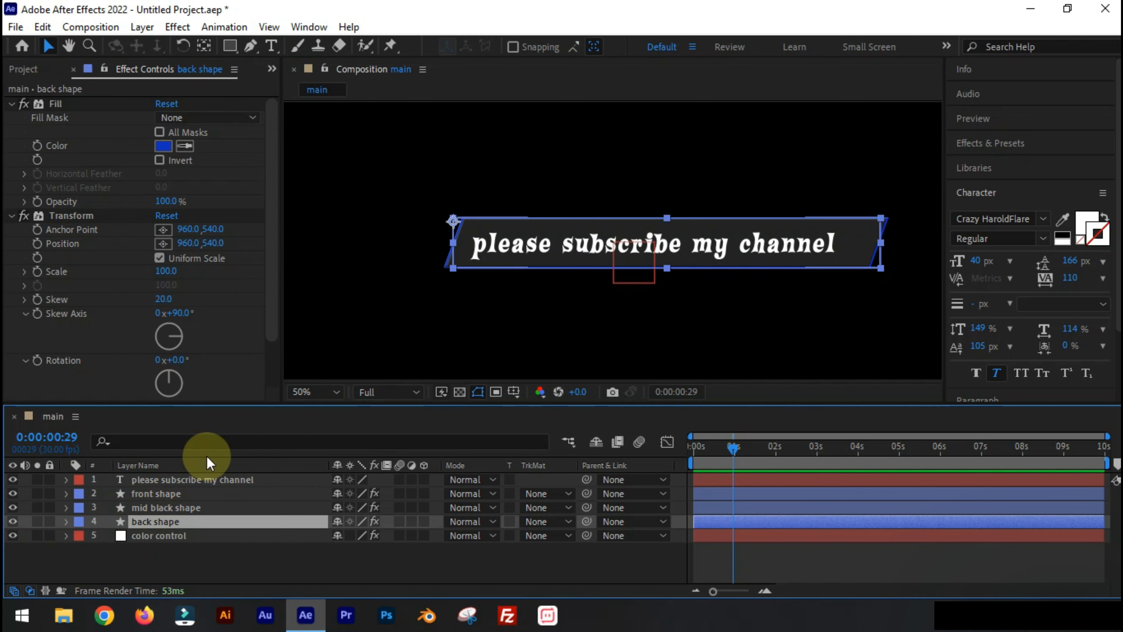
key("ctrl+d")
left_click_drag(188, 519, 195, 478)
right_click(191, 476)
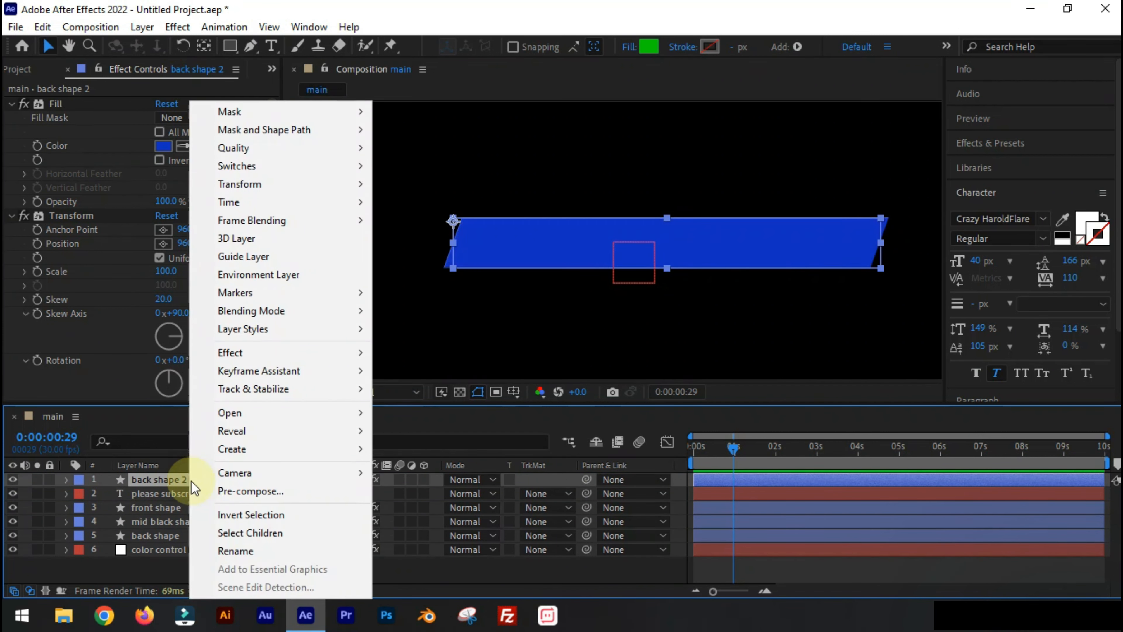
left_click(220, 548)
type("side bar 1")
key("Return")
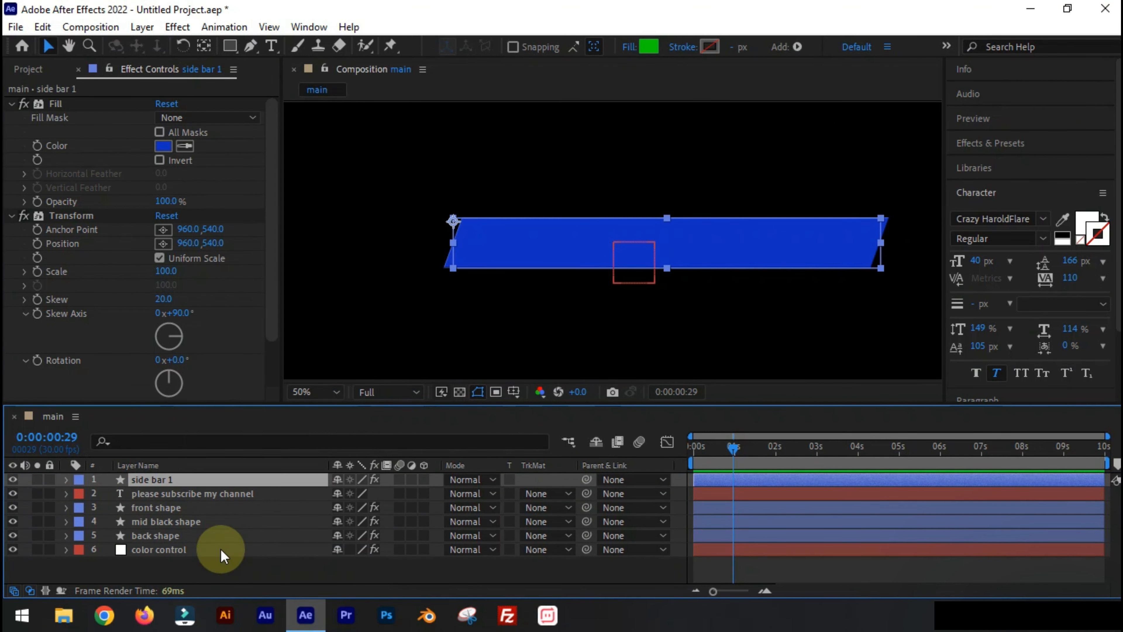
left_click(65, 480)
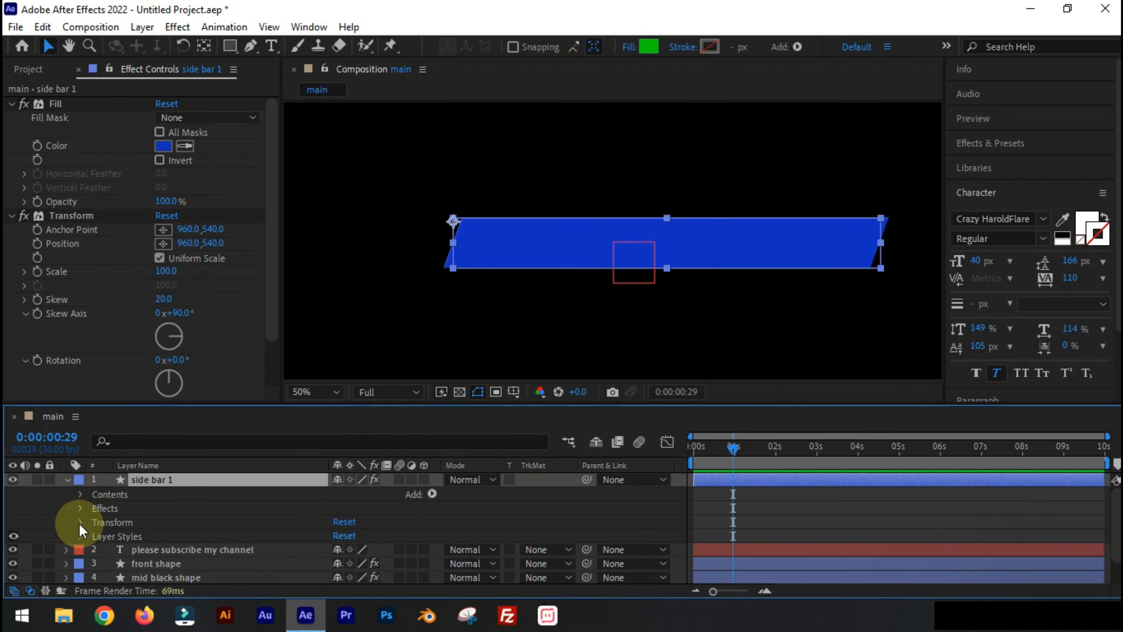
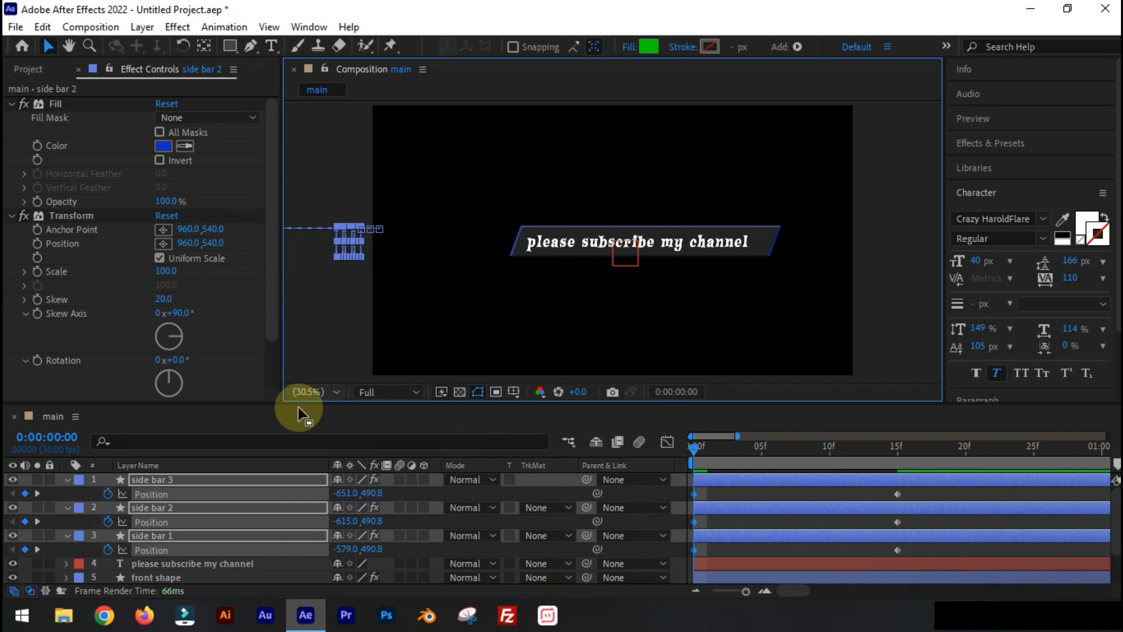
Step: Set the X position of side bar 1, 2 and 3 to -800 at frame 0
left_click(342, 494)
type("-800")
key("Return")
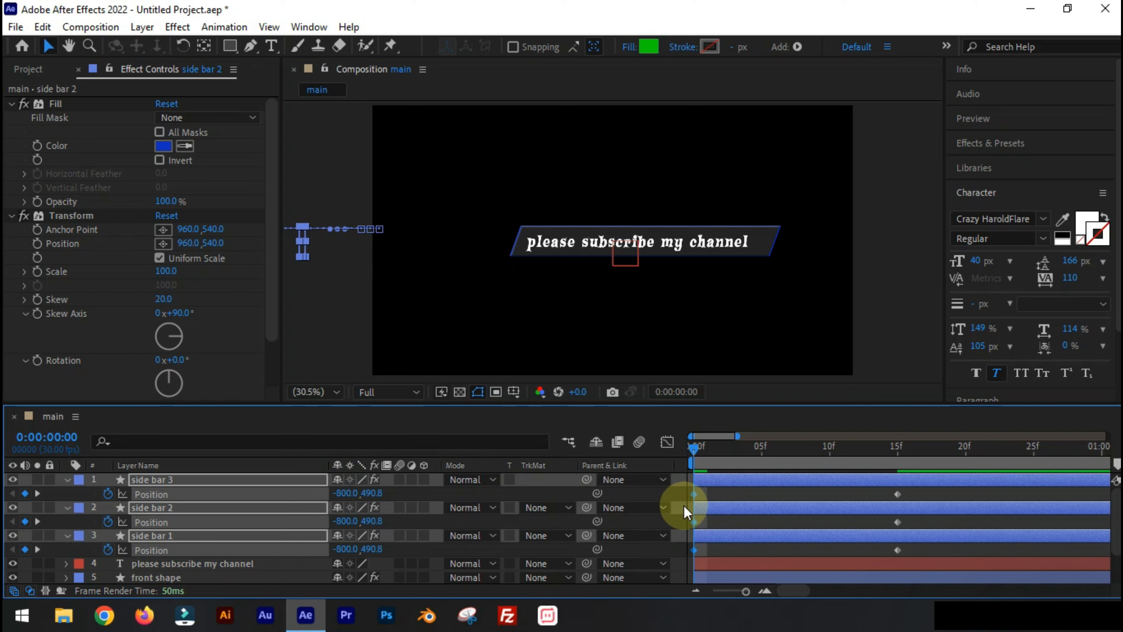
Step: Apply Easy Ease to all position keyframes of the three side bars
left_click_drag(932, 558, 696, 500)
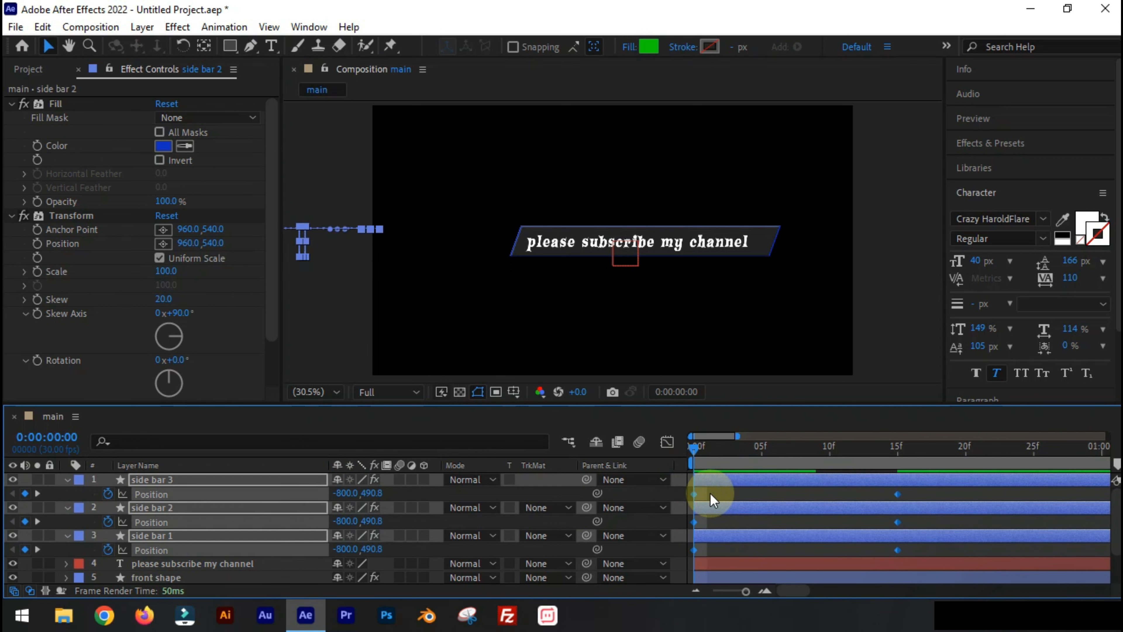
right_click(693, 493)
mouse_move(778, 481)
left_click(531, 372)
left_click(477, 392)
Step: Save the project as test lower third.aep and purge all memory and disk cache
left_click(15, 26)
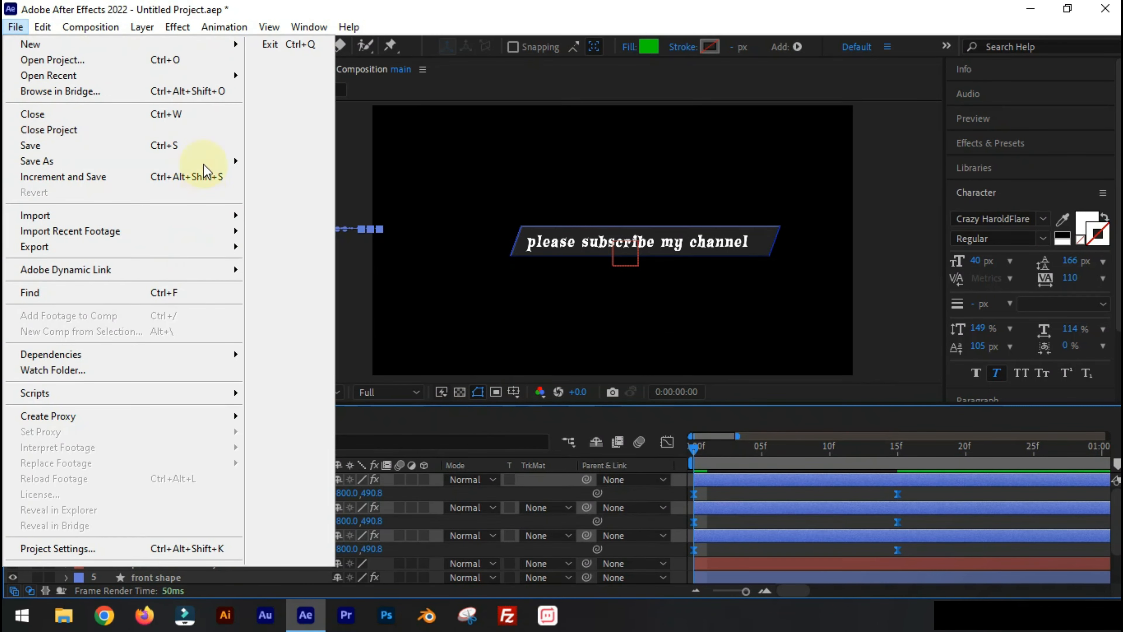
mouse_move(221, 155)
left_click(43, 26)
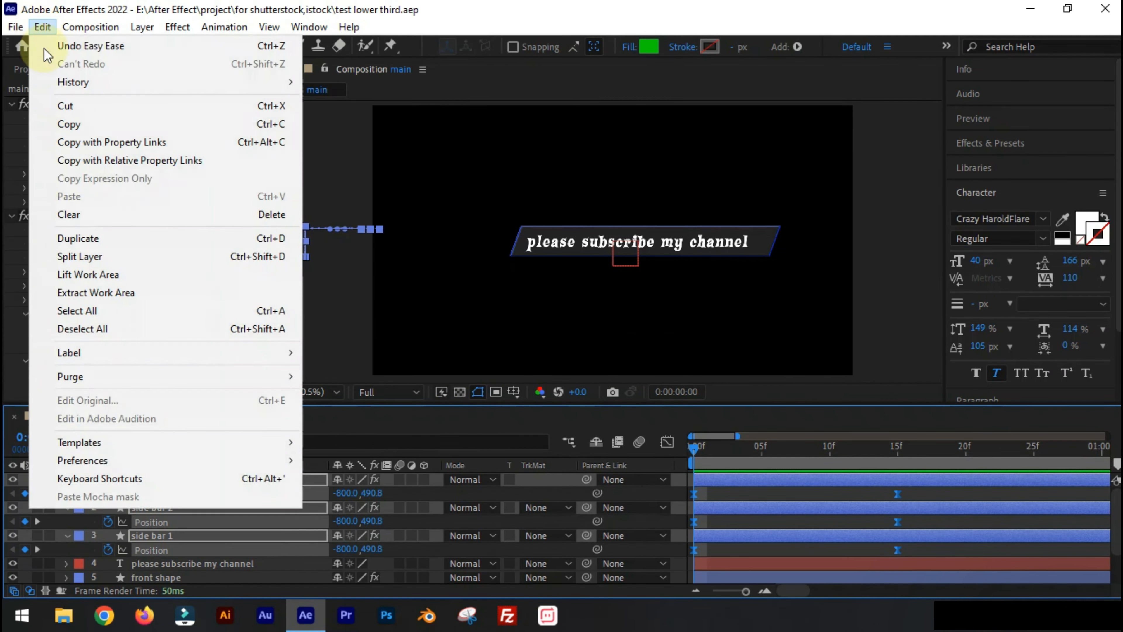
mouse_move(271, 376)
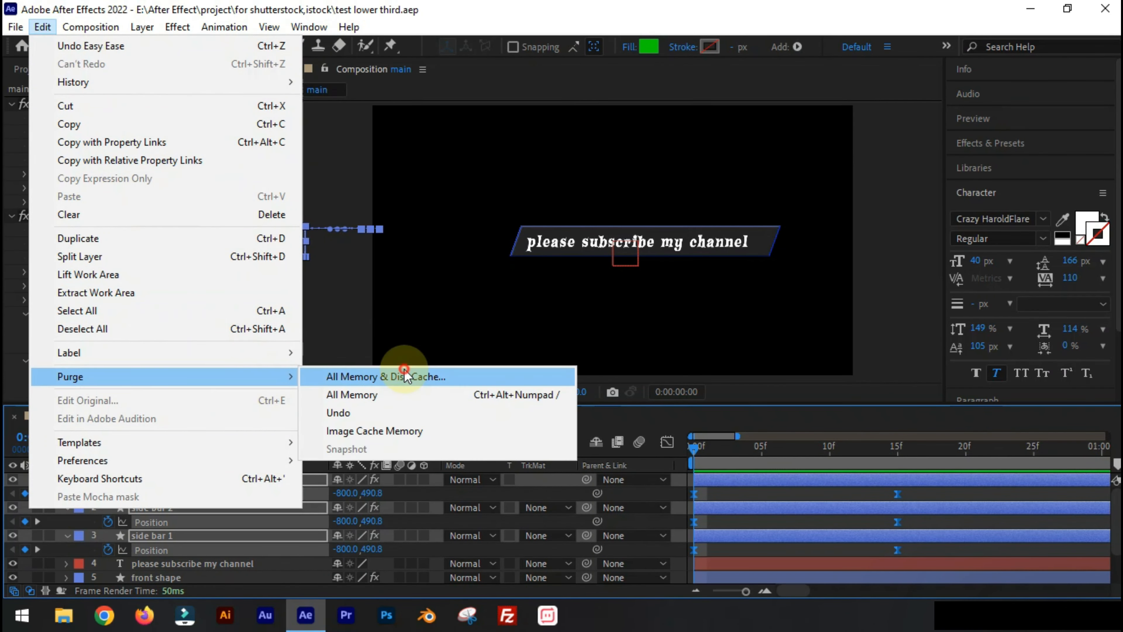
left_click(401, 376)
left_click(588, 338)
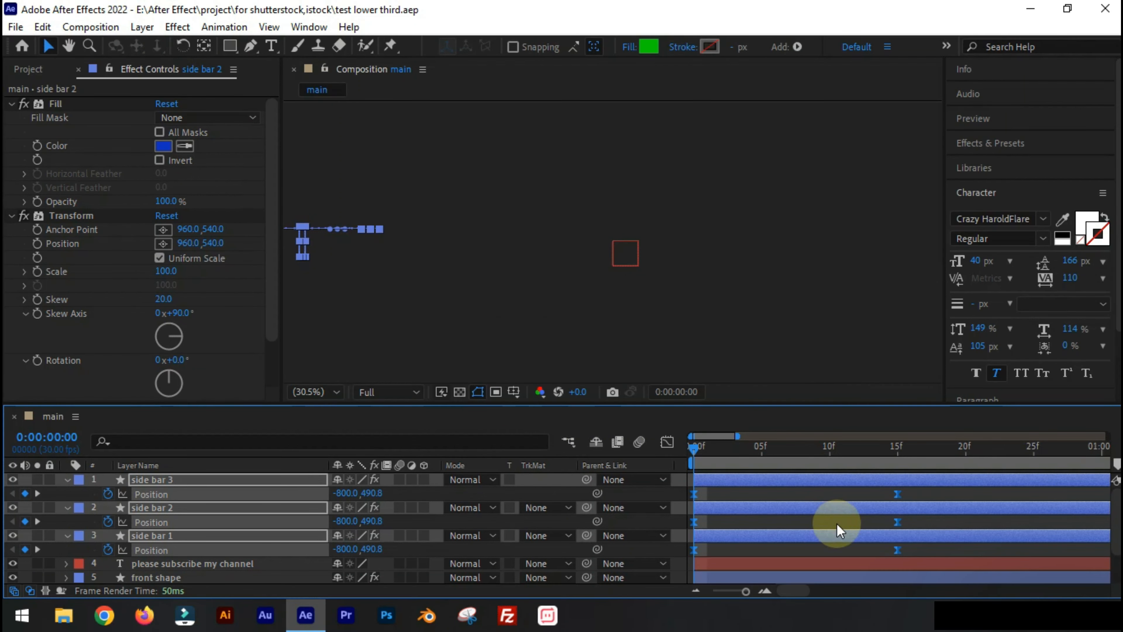
Step: Reshape the side bars' speed graph by extending the final keyframes' incoming influence so the motion peaks early and slows gradually
left_click(666, 442)
left_click(858, 573)
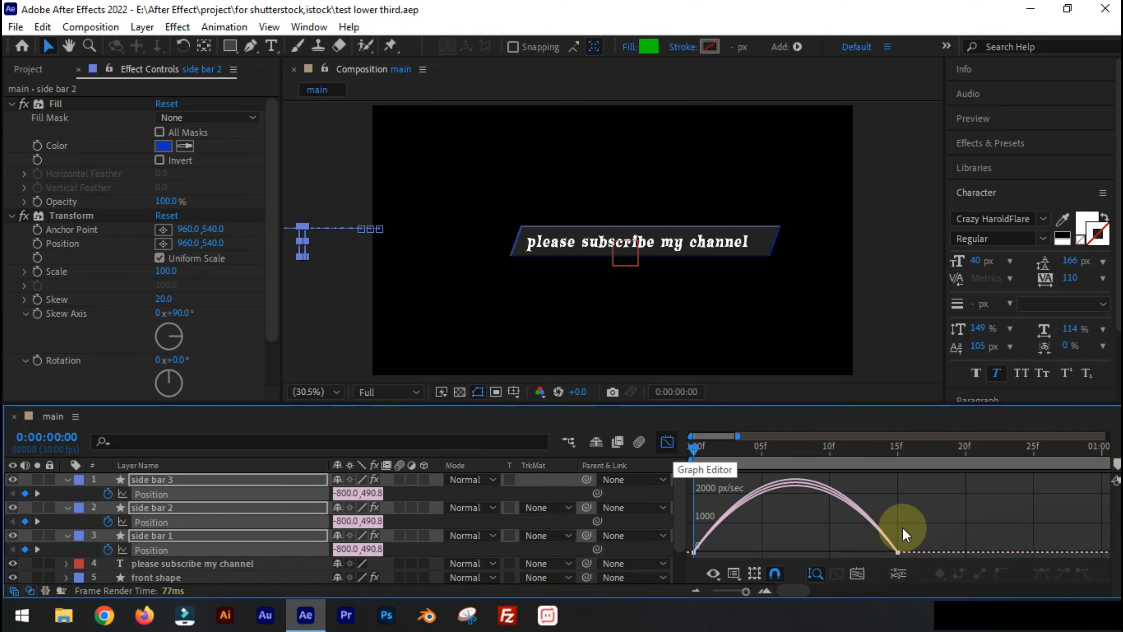
left_click_drag(1050, 501, 1109, 556)
left_click_drag(981, 553, 739, 551)
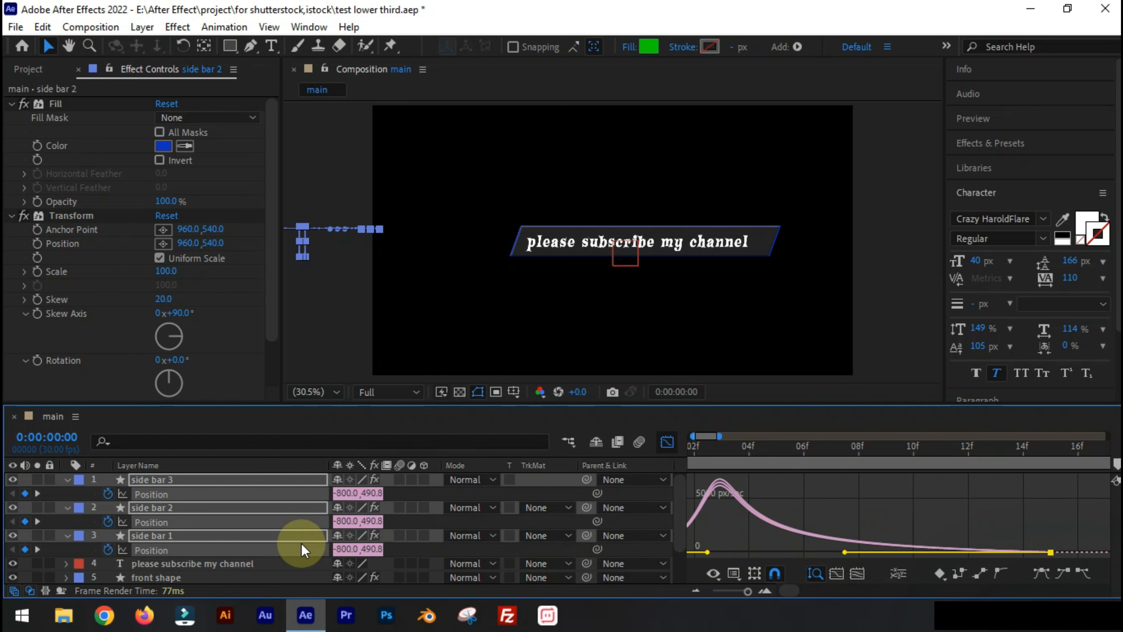
left_click(667, 442)
left_click_drag(747, 591, 746, 591)
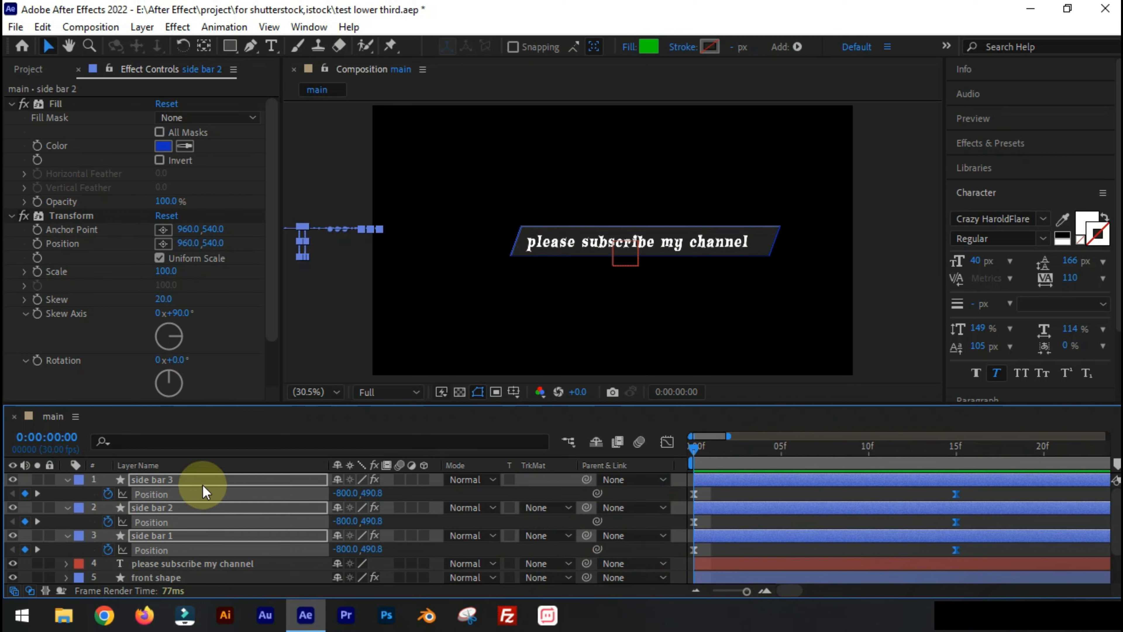
Step: Add position keyframes at 0:00:01:00 to the text layer, front shape, mid black shape and back shape
left_click(67, 480)
left_click(177, 535)
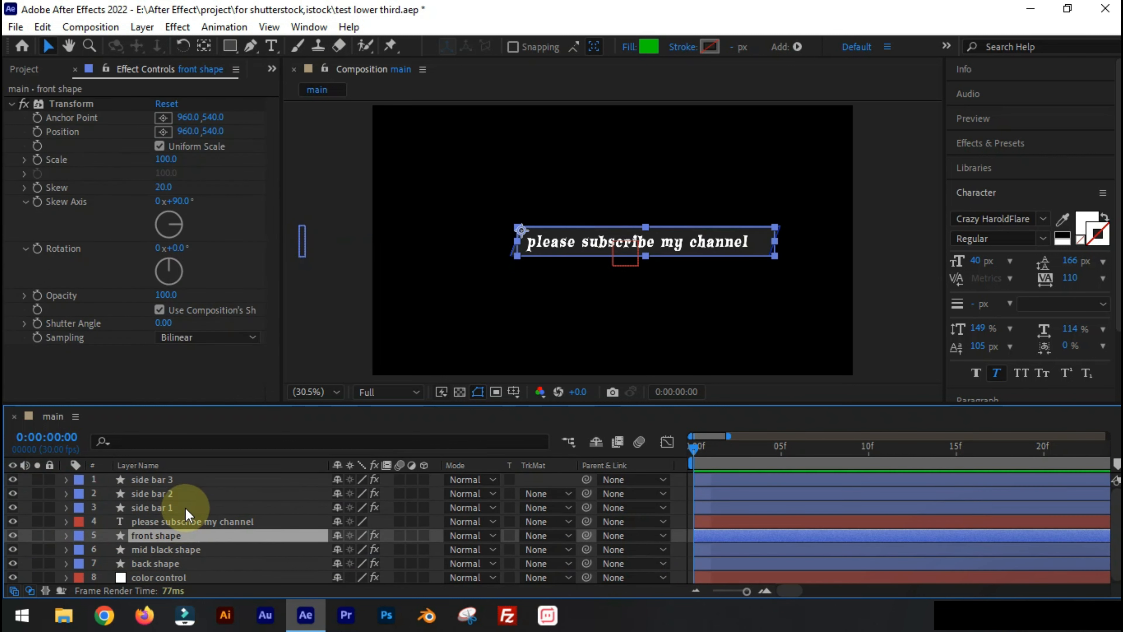
left_click(175, 522)
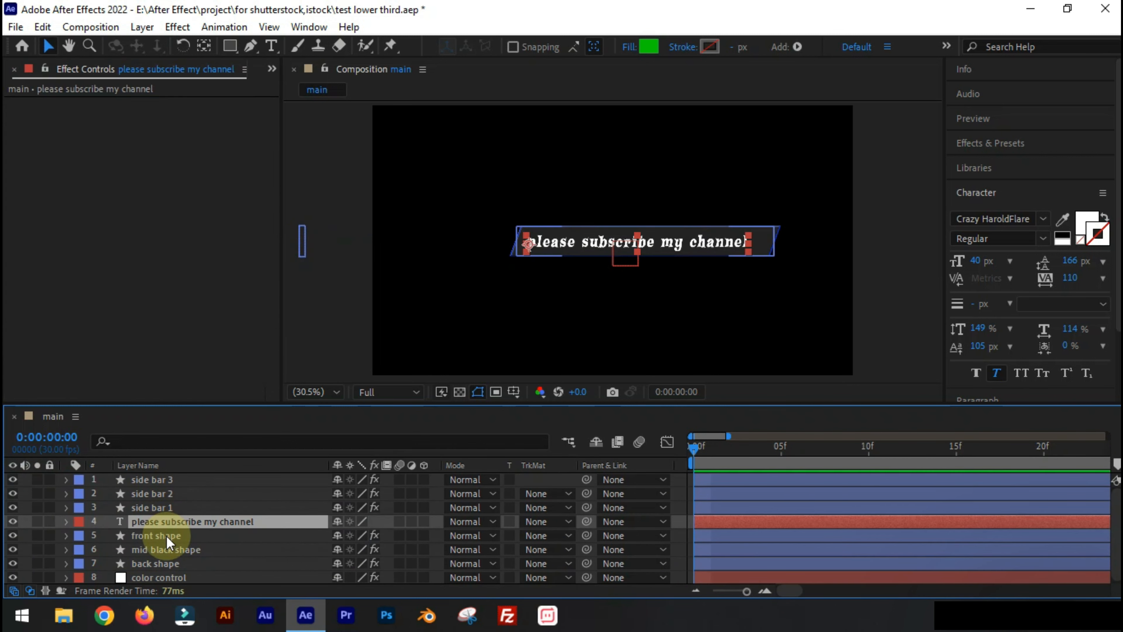
left_click(159, 564, "shift")
key("p")
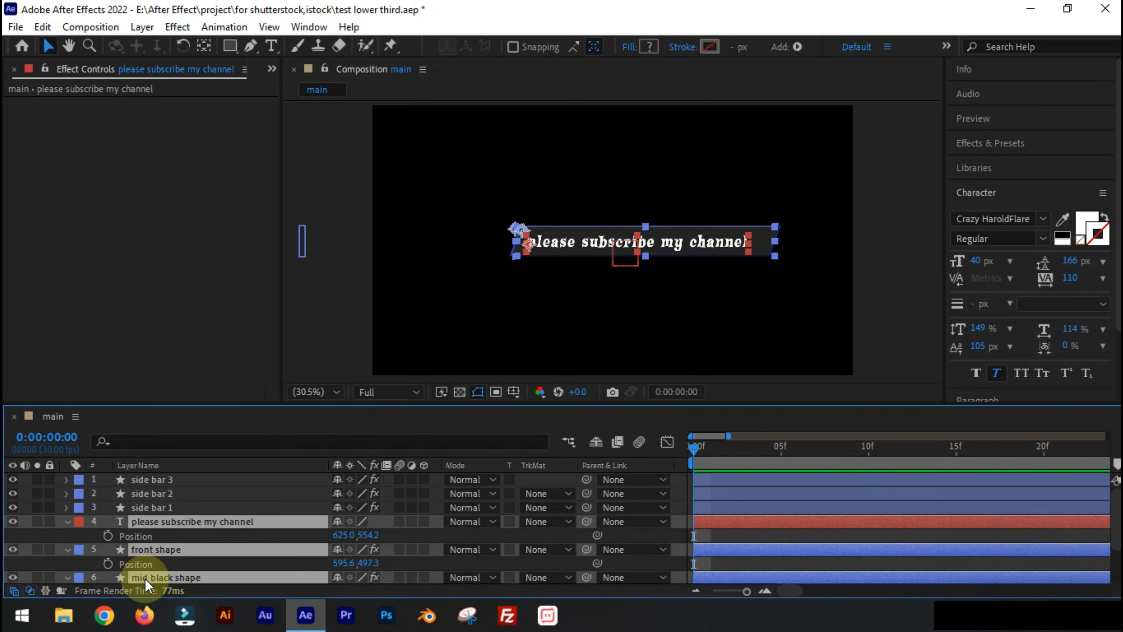
scroll(175, 521, "down", 2)
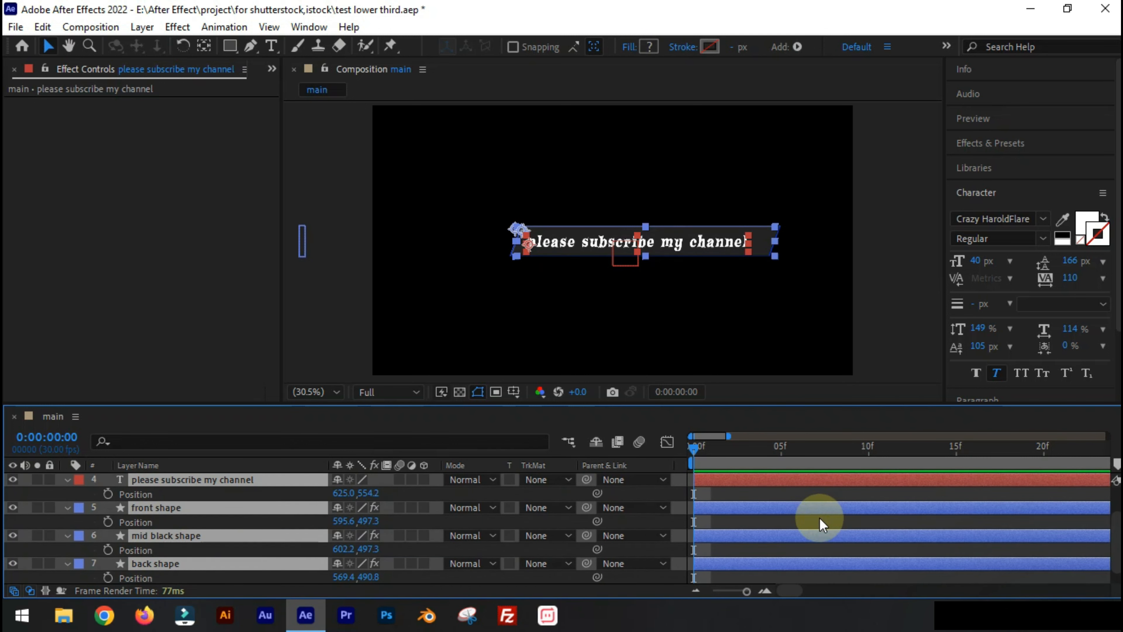
left_click_drag(790, 590, 820, 593)
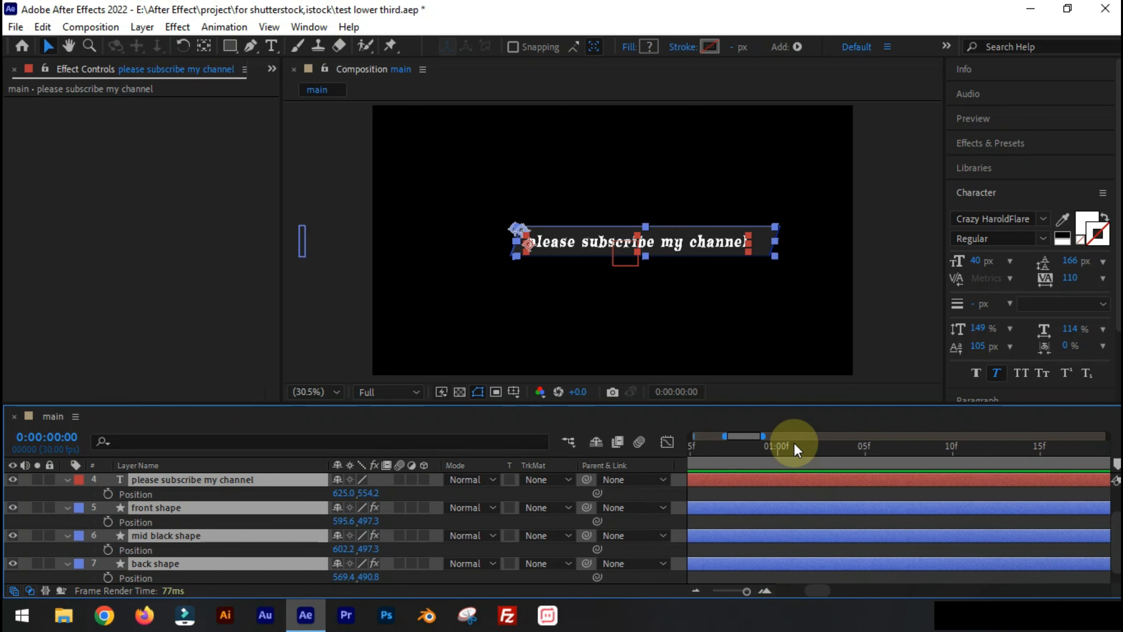
left_click(778, 454)
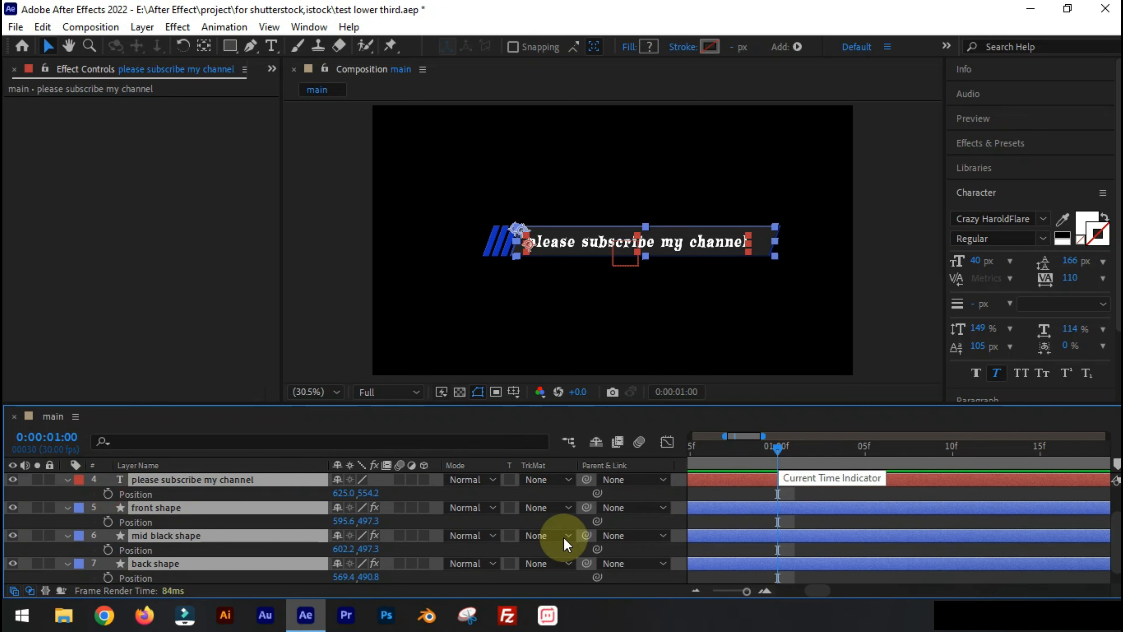
key("alt+shift+p")
Step: Set the X position of the text layer and the front, mid black and back shapes to -800 at frame 0
key("Home")
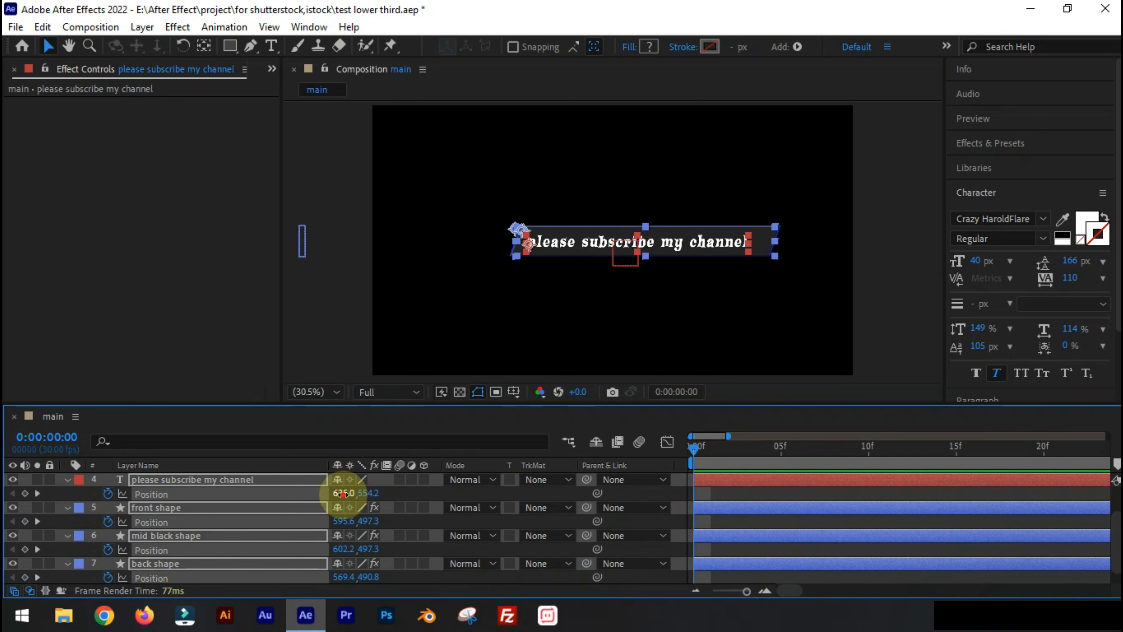
type("-800")
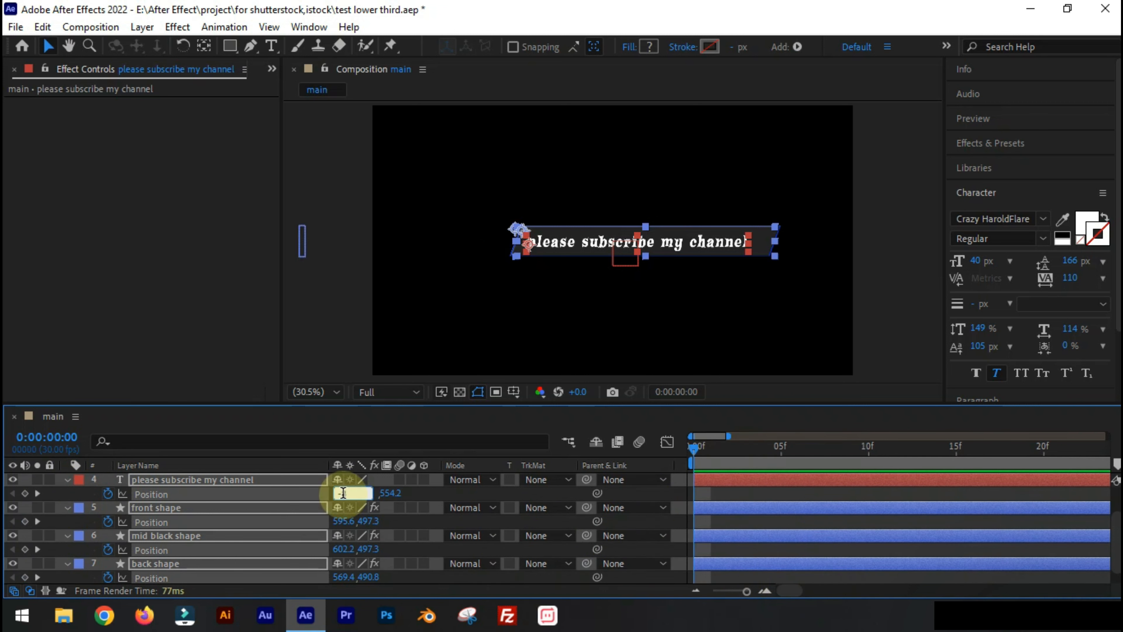
key("Return")
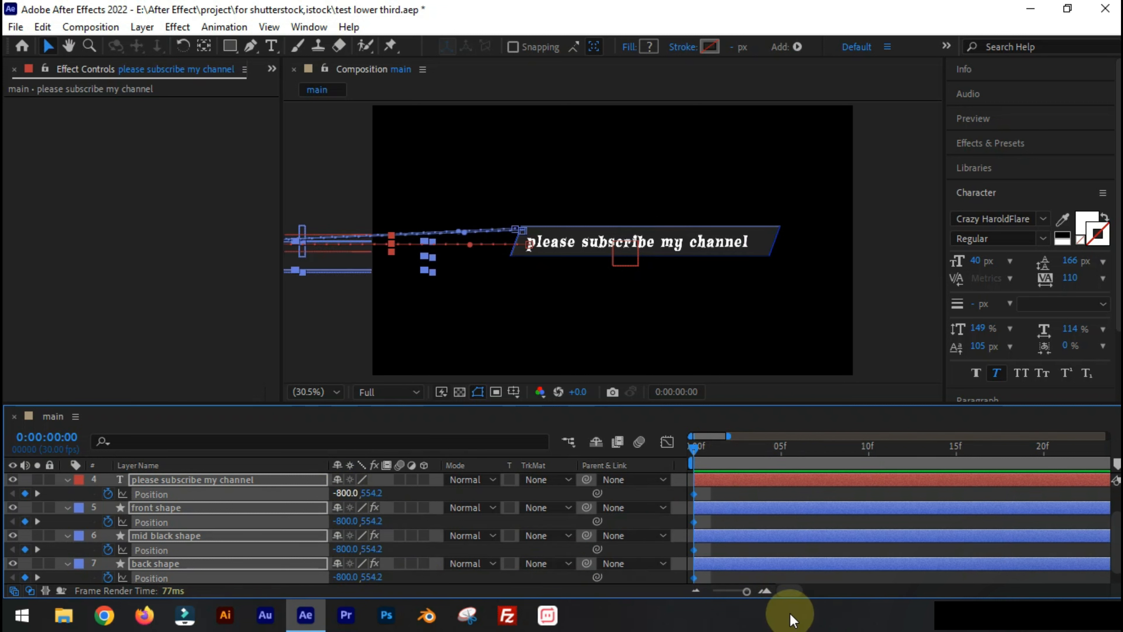
Step: Apply Easy Ease to all position keyframes of the text layer and the three bar shapes
left_click_drag(746, 590, 734, 591)
left_click_drag(691, 504, 788, 586)
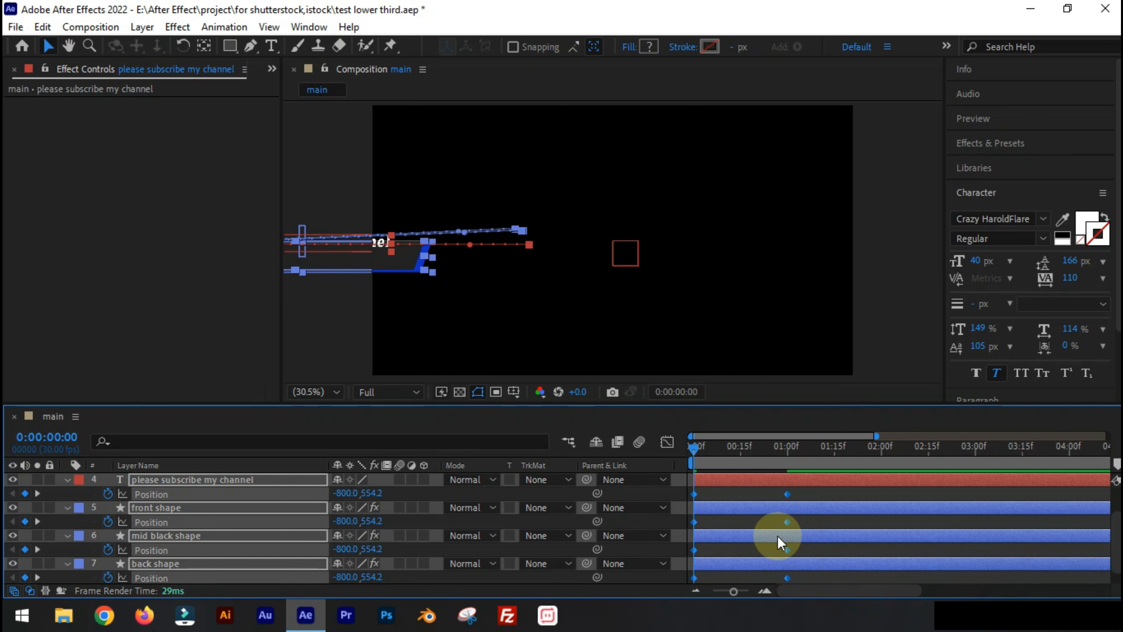
right_click(787, 549)
mouse_move(882, 567)
left_click(649, 460)
Step: Extend the final keyframes' incoming influence in the text and bar shapes' speed graph so motion peaks early, and collapse the layers' properties
left_click(670, 444)
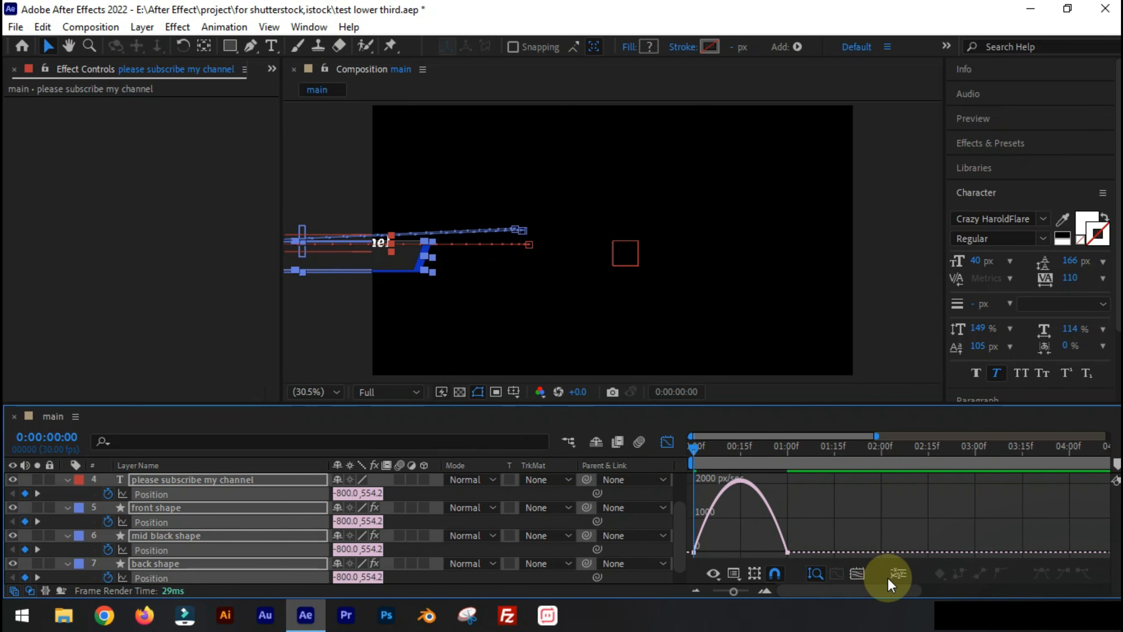
left_click(888, 577)
left_click(1103, 550)
left_click_drag(1037, 553, 898, 554)
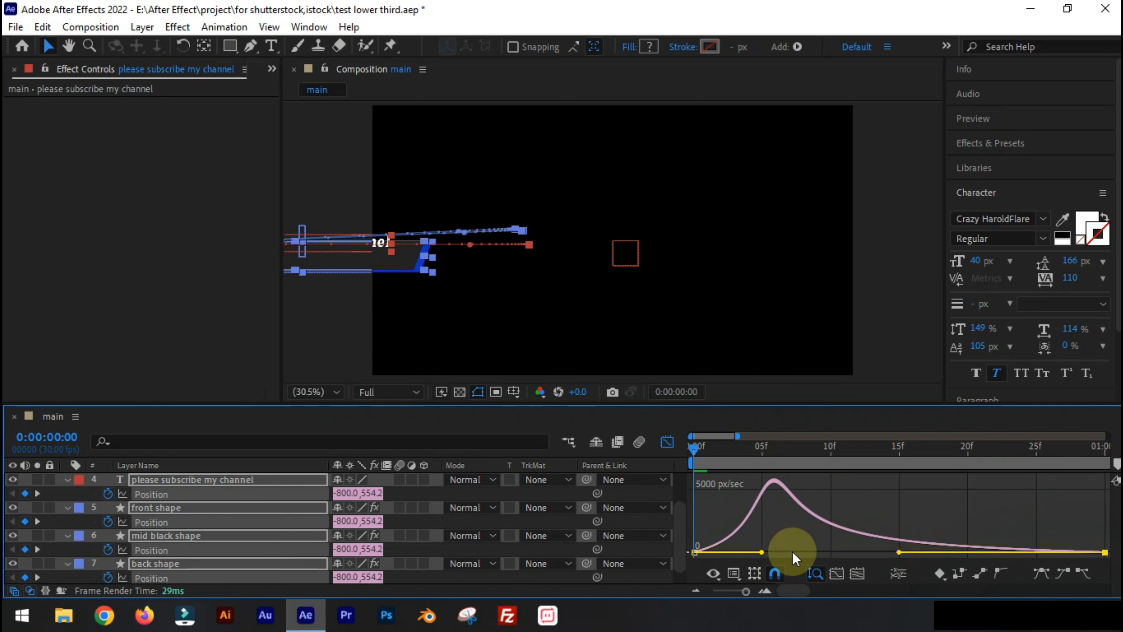
left_click(666, 441)
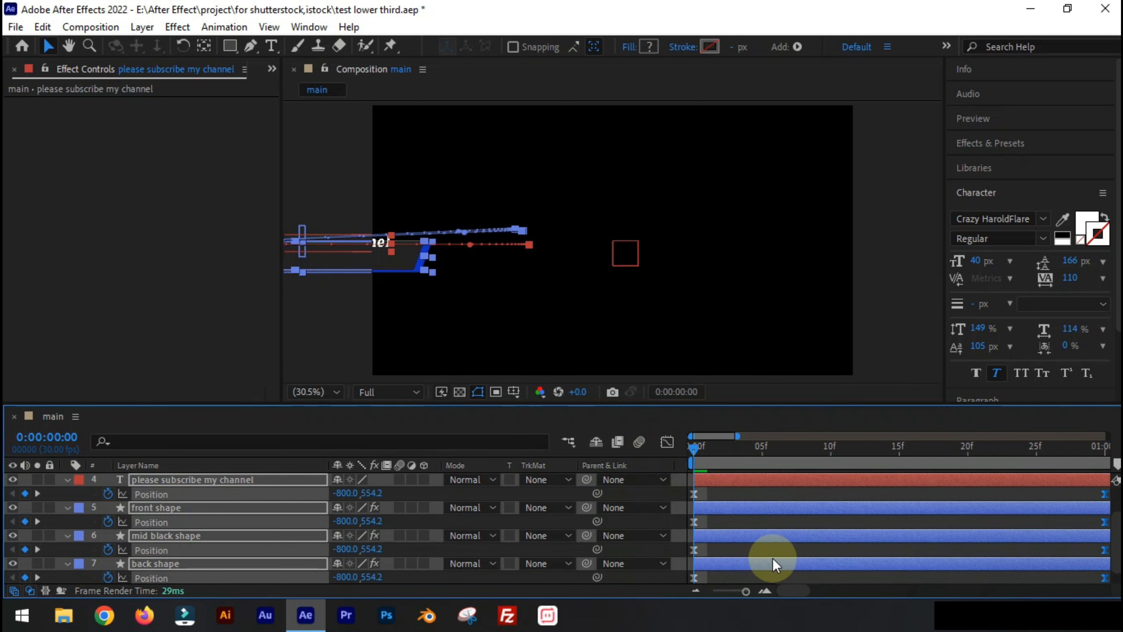
left_click(732, 591)
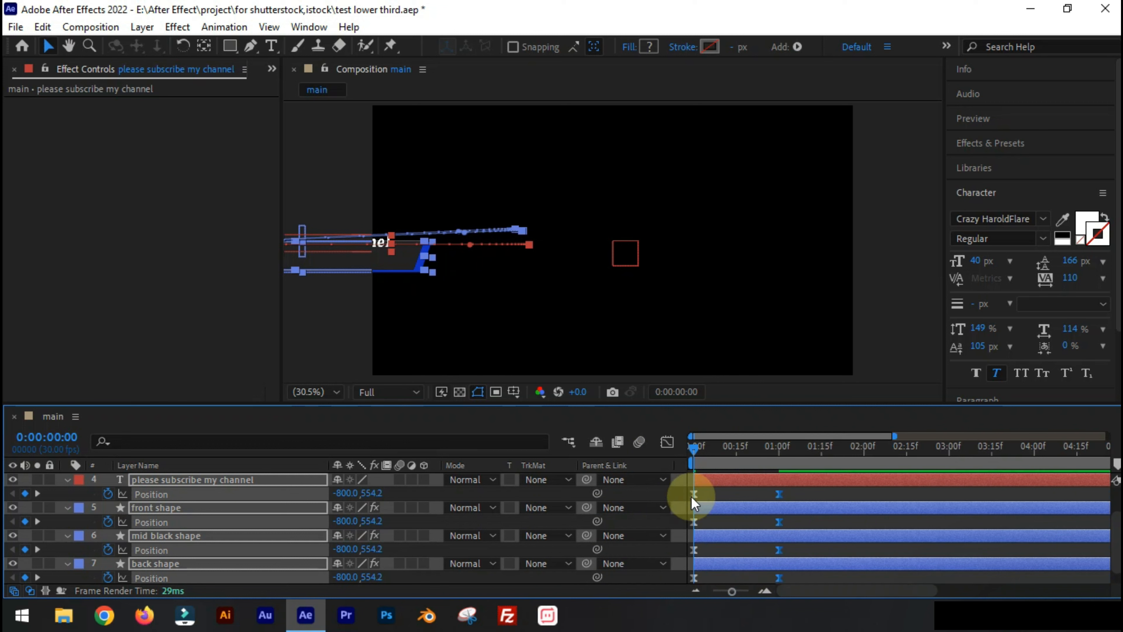
left_click(67, 480)
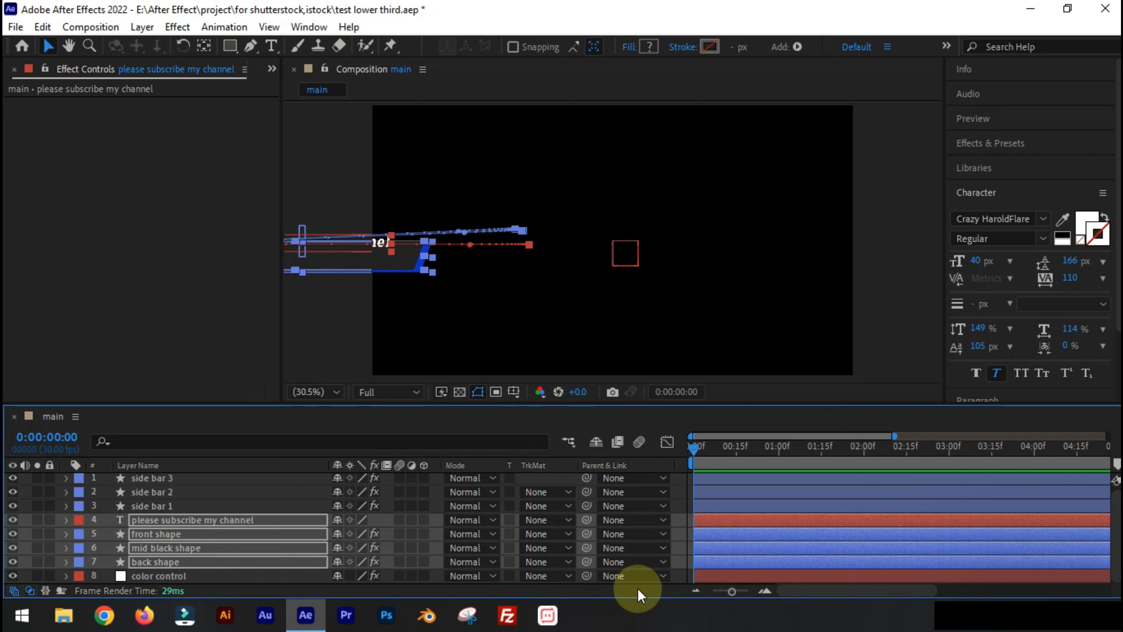
Step: Shift the back shape layer in time so it starts at frame 5
left_click(882, 374)
left_click_drag(795, 455, 693, 451)
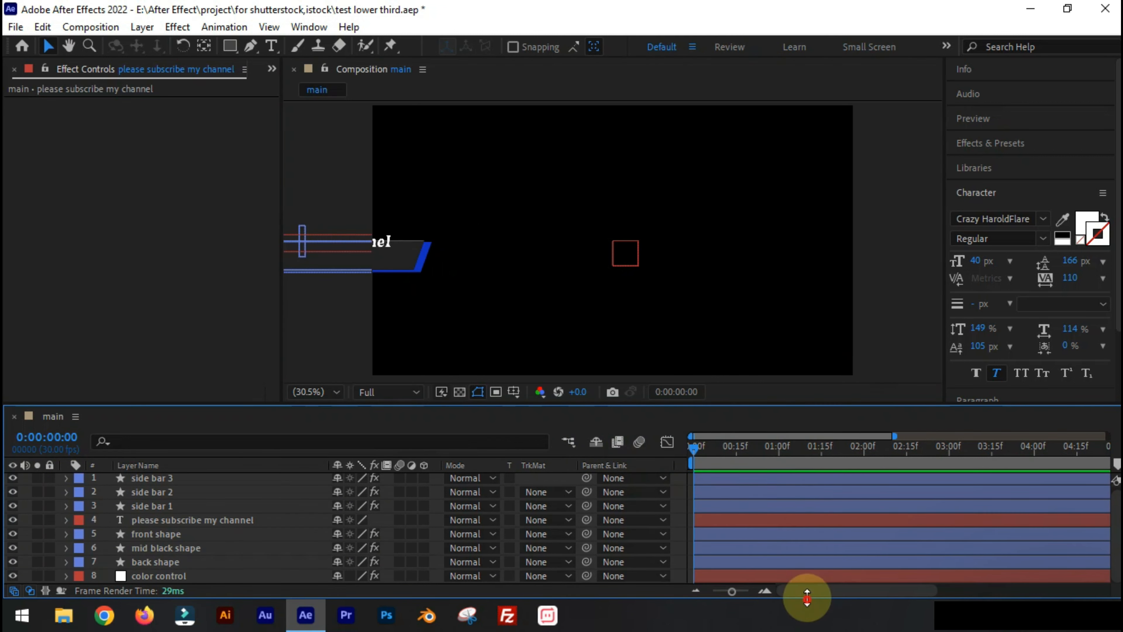
left_click(720, 591)
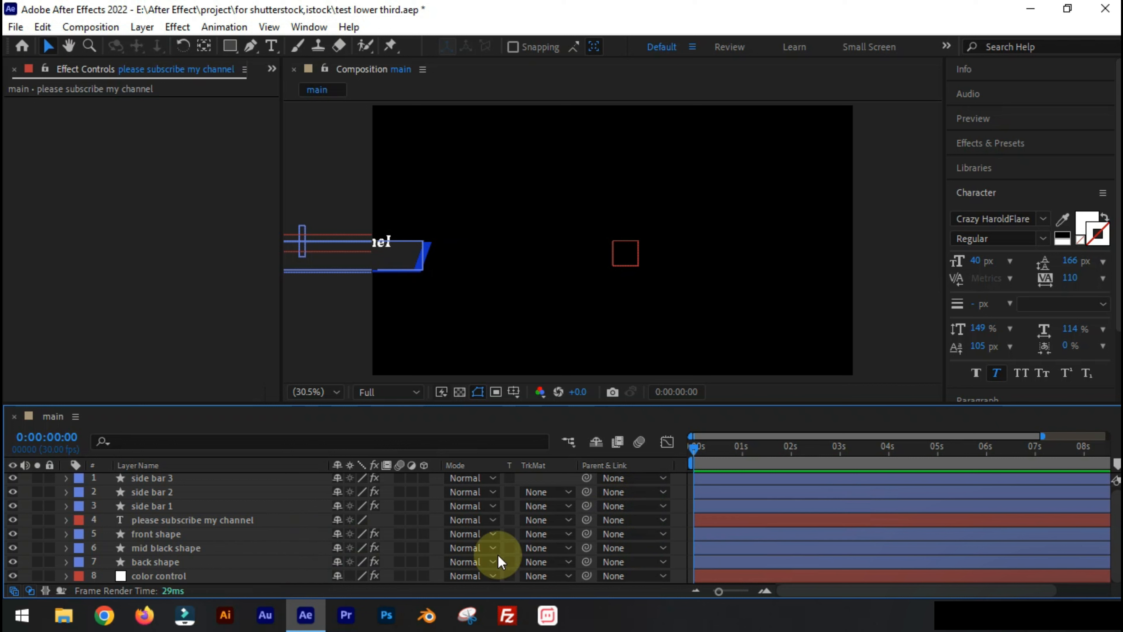
mouse_move(726, 596)
left_mouse_down()
mouse_move(759, 591)
mouse_move(738, 592)
left_mouse_up()
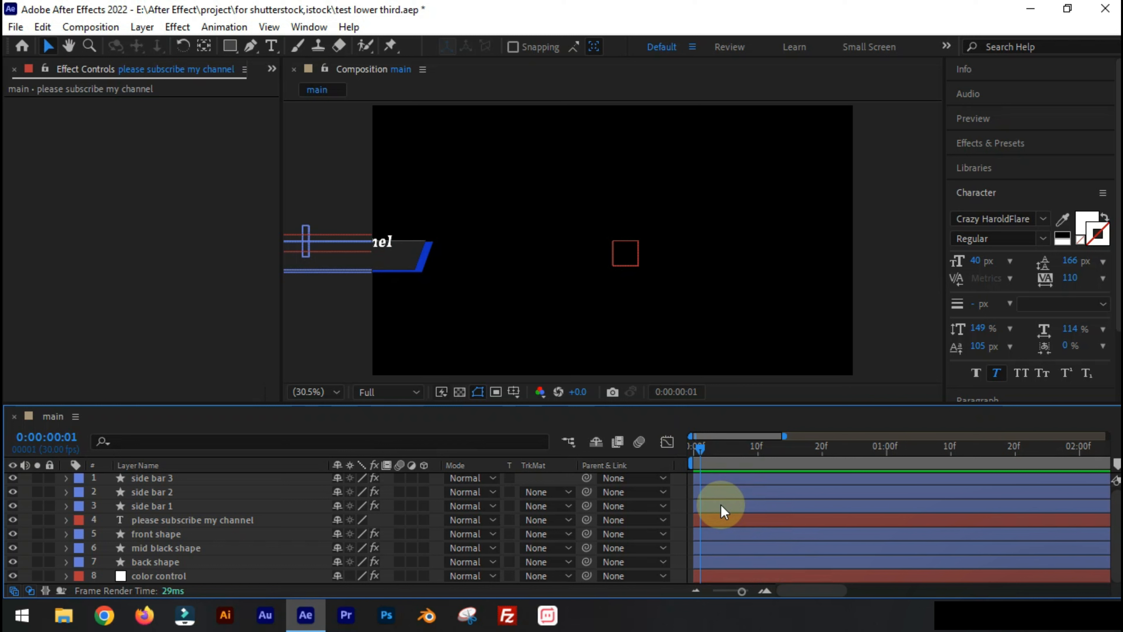
key("Page_Down")
key("Page_Down")
key("Page_Down")
key("Page_Down")
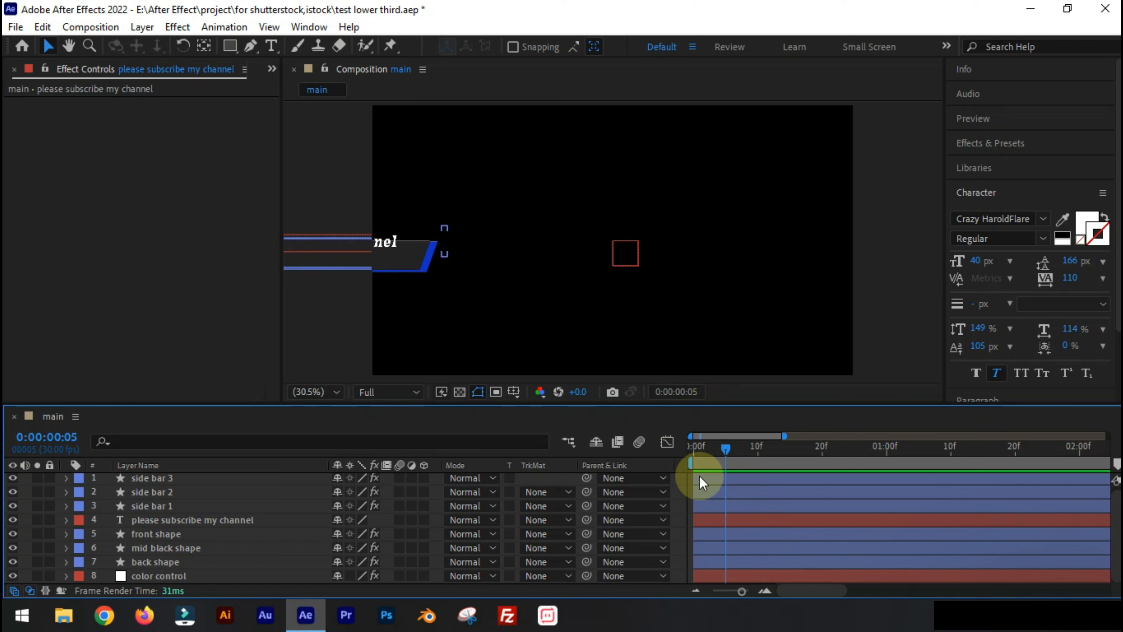
left_click(727, 561)
left_click_drag(715, 563, 747, 567)
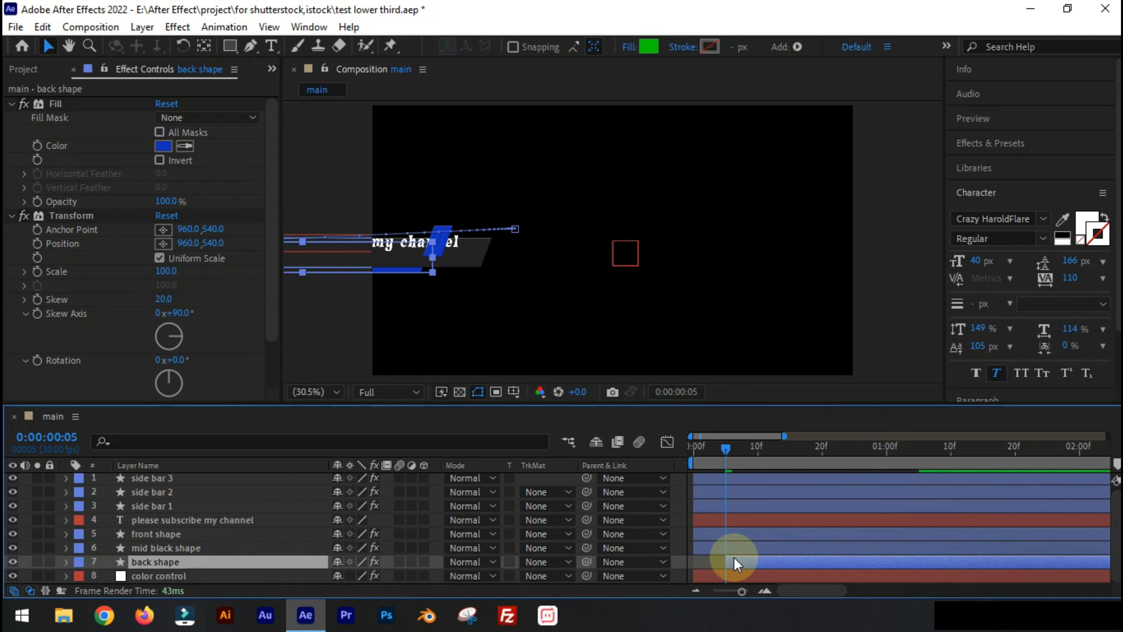
Step: Shift the mid black shape layer in time so it starts at frame 10
key("Page_Down")
key("Page_Down")
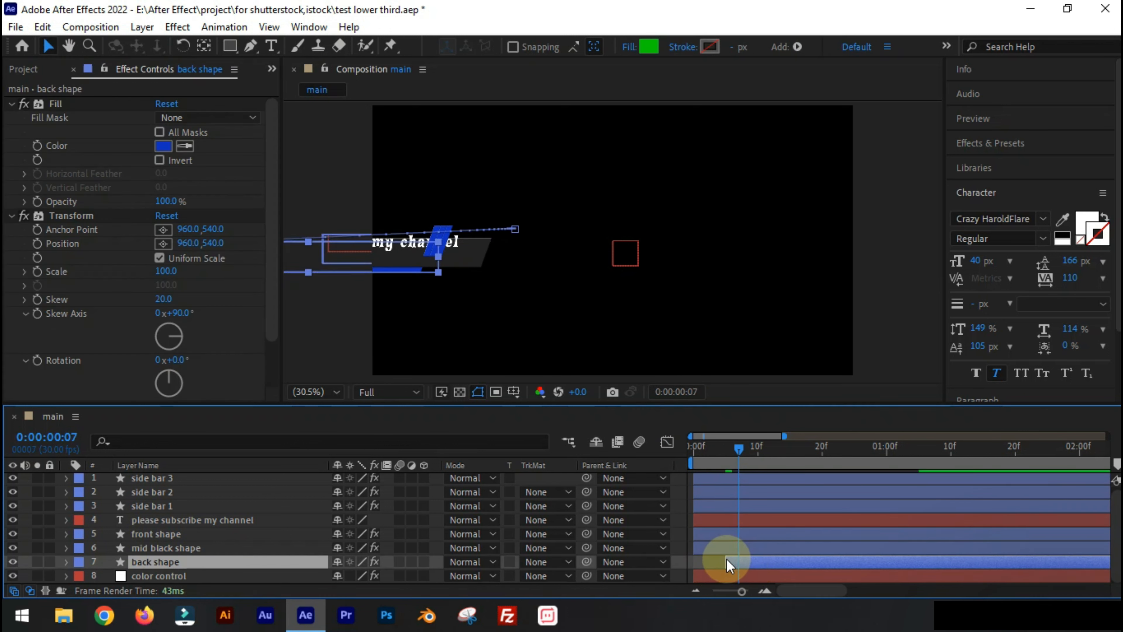
key("Page_Down")
key("Page_Down")
key("Page_Down")
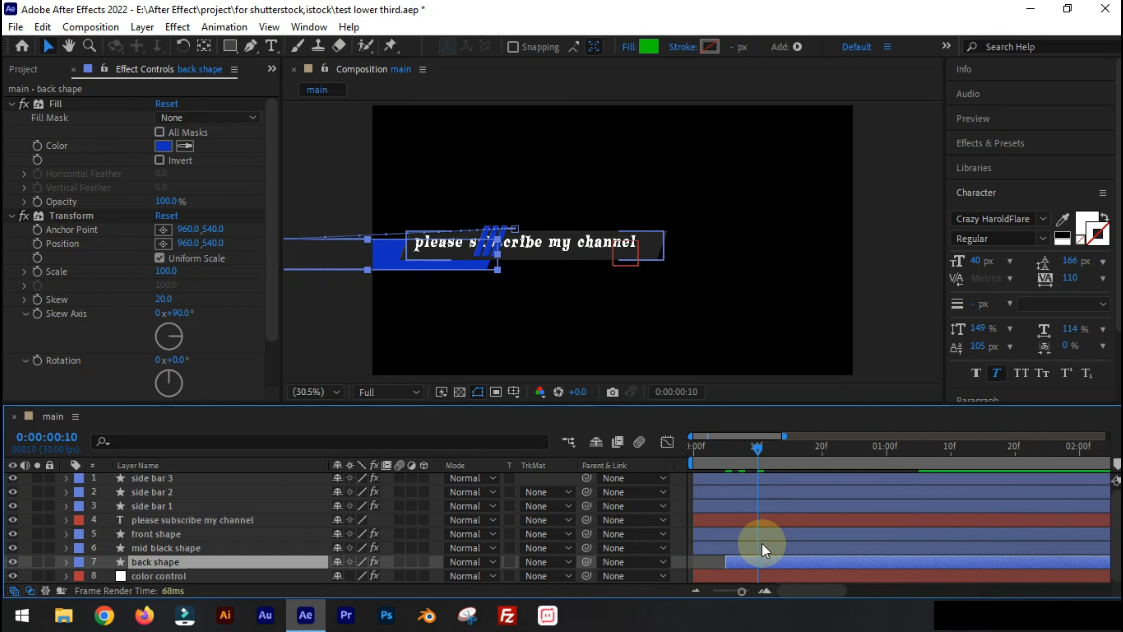
left_click_drag(725, 548, 772, 551)
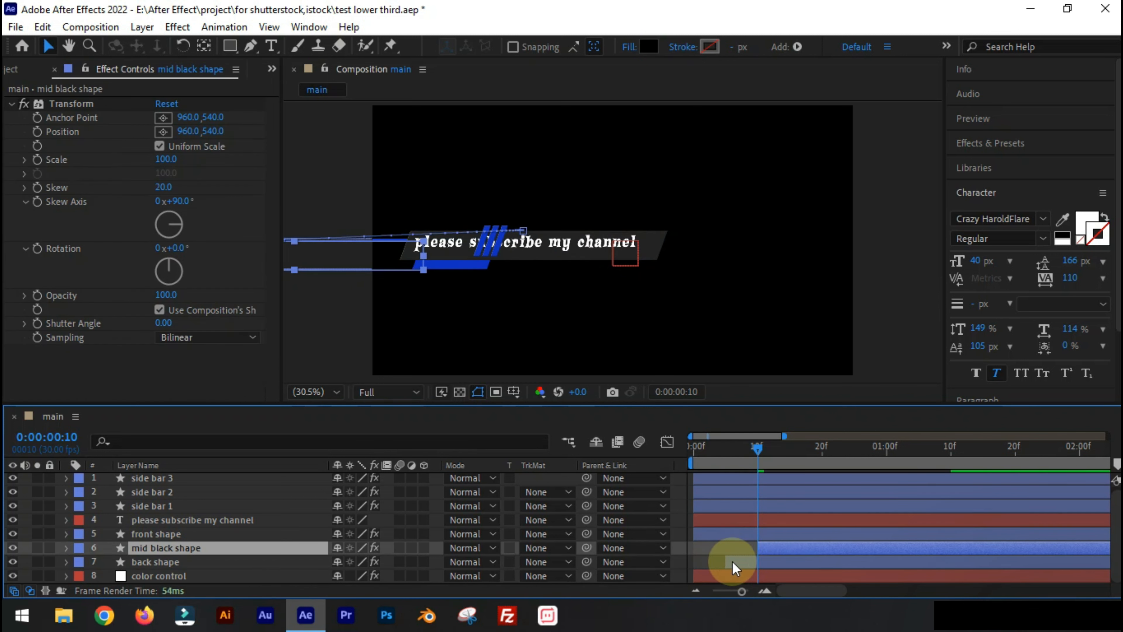
left_click_drag(722, 558, 754, 559)
Step: Shift the front shape layer in time so it starts at frame 15
left_click(719, 534)
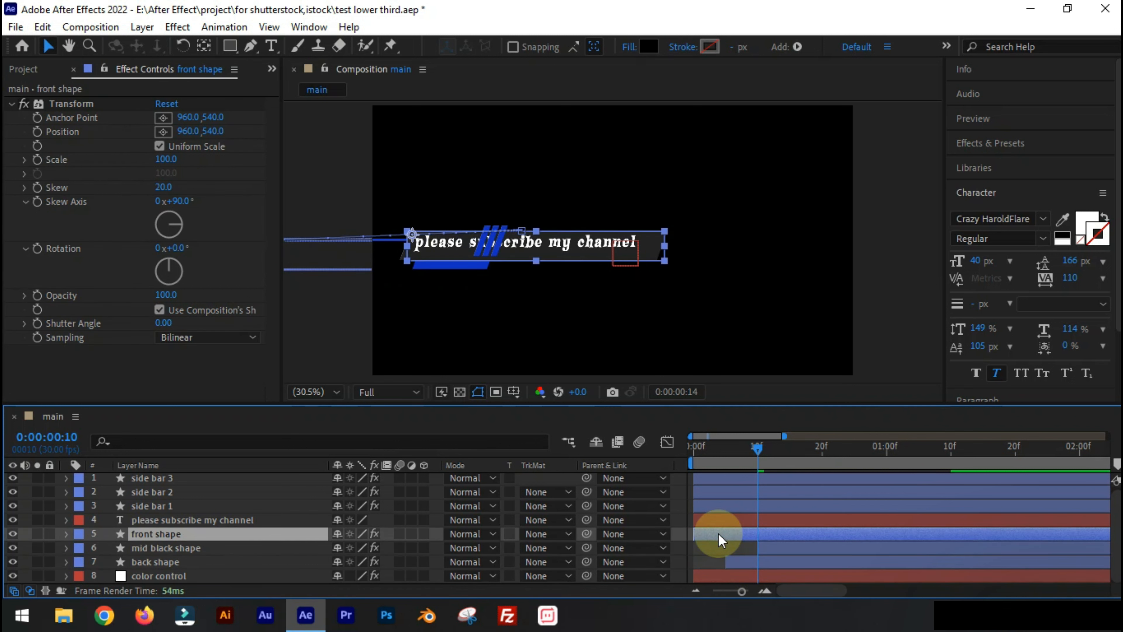
key("Page_Down")
key("Page_Down")
key("Page_Down")
key("Page_Down")
key("Page_Down")
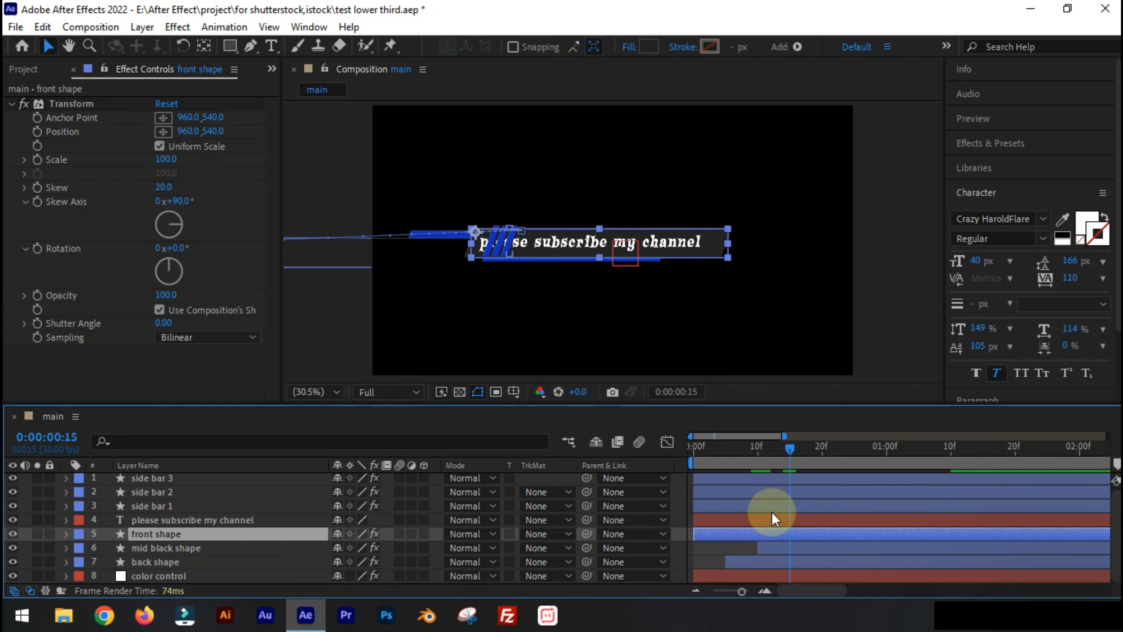
left_click(744, 591)
left_click_drag(744, 590, 746, 590)
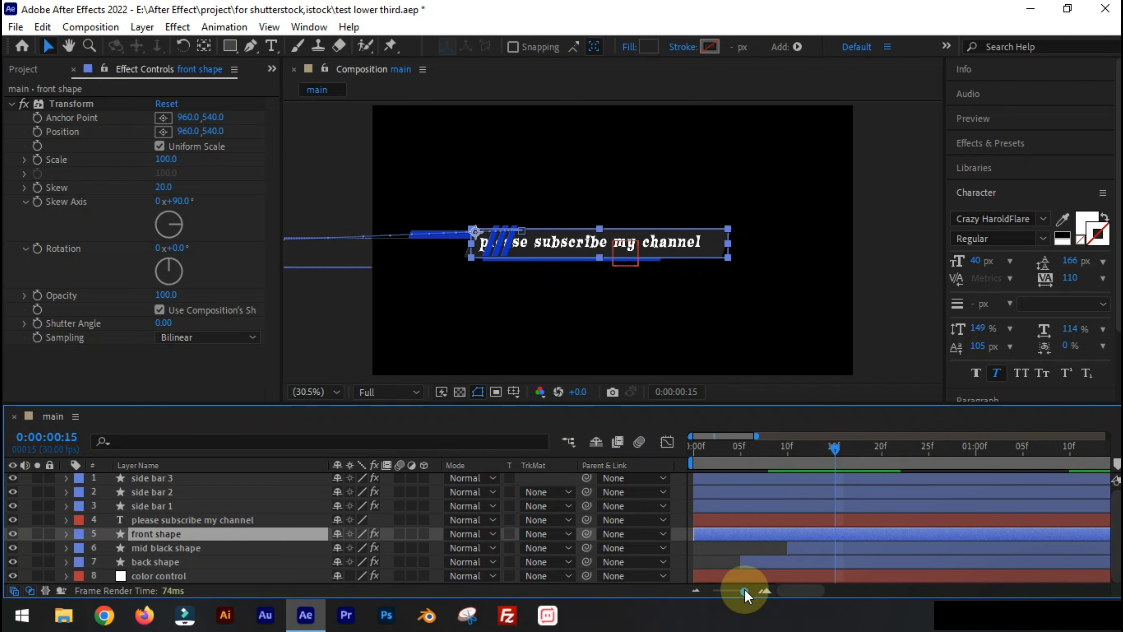
left_click(728, 527)
left_click_drag(950, 542, 872, 537)
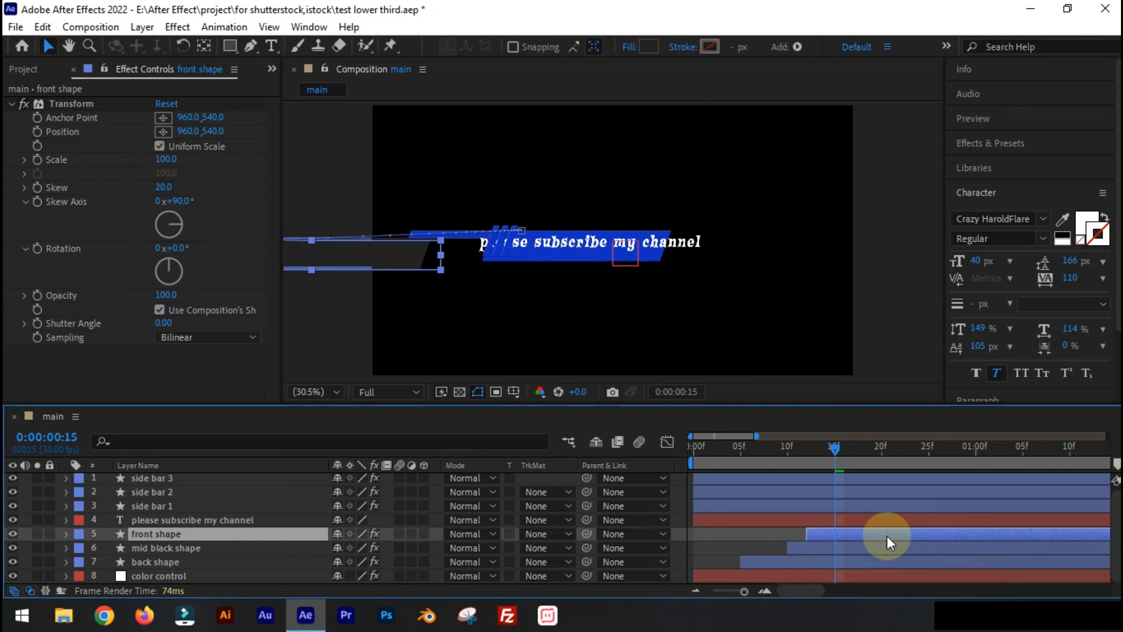
key("bracketleft")
Step: Shift the text layer to start at frame 20 and side bar 1 to start at frame 25
left_click(881, 454)
left_click_drag(732, 522, 884, 526)
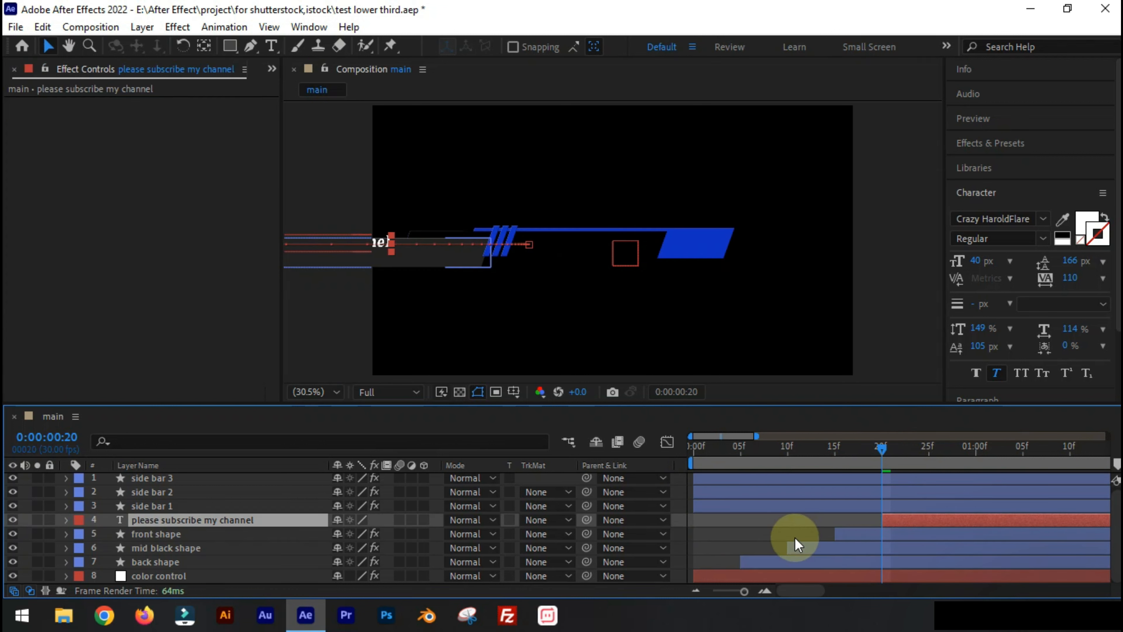
left_click(929, 458)
left_click_drag(716, 513, 951, 512)
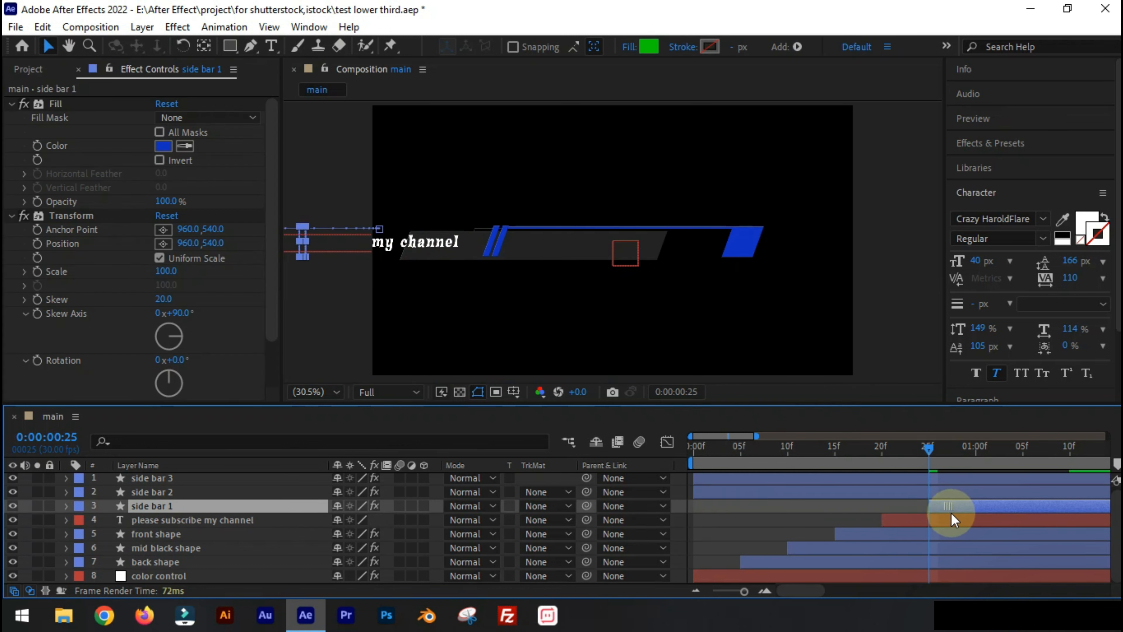
Step: Shift side bar 2 to start at 0:00:01:00 and side bar 3 to start at 0:00:01:05
left_click(956, 455)
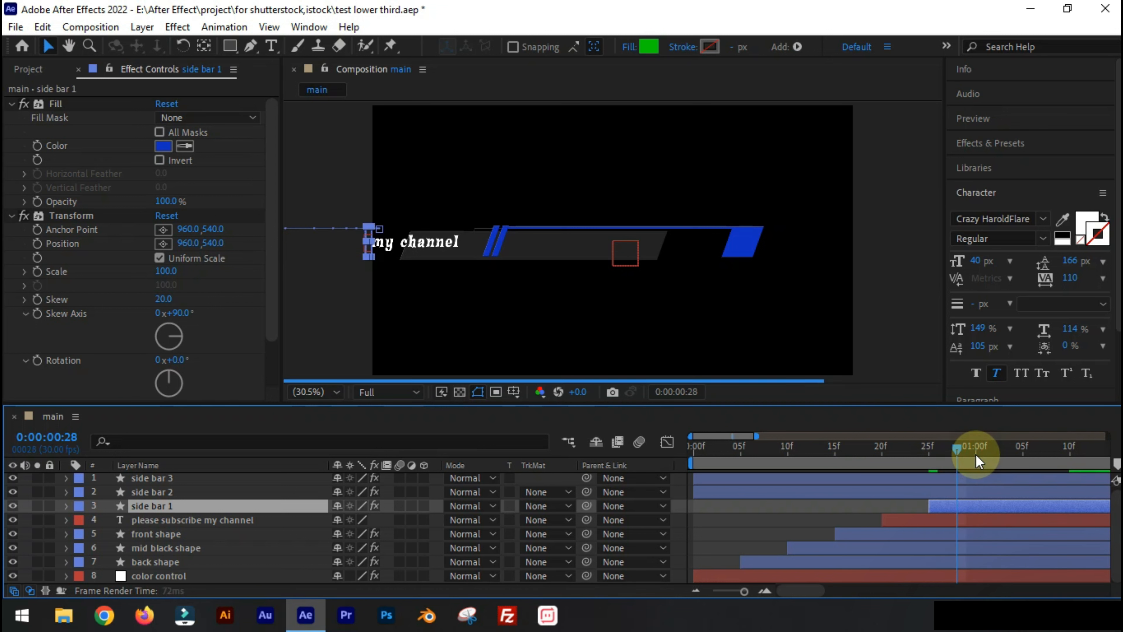
left_click(975, 455)
left_click_drag(960, 492, 1005, 493)
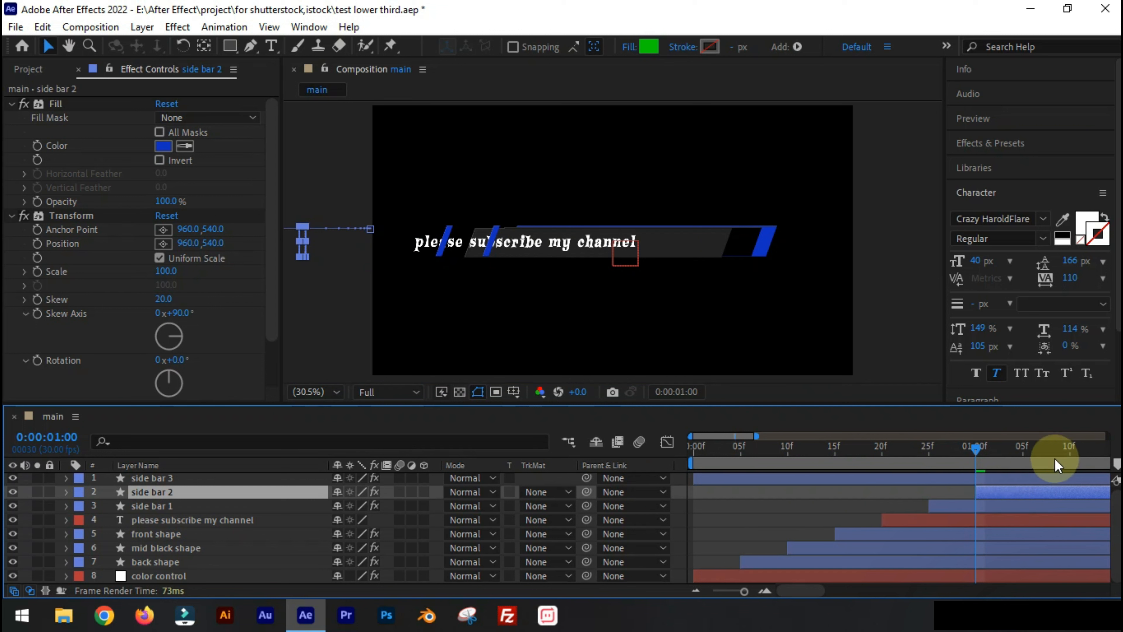
left_click(1021, 455)
left_click_drag(830, 480, 1058, 479)
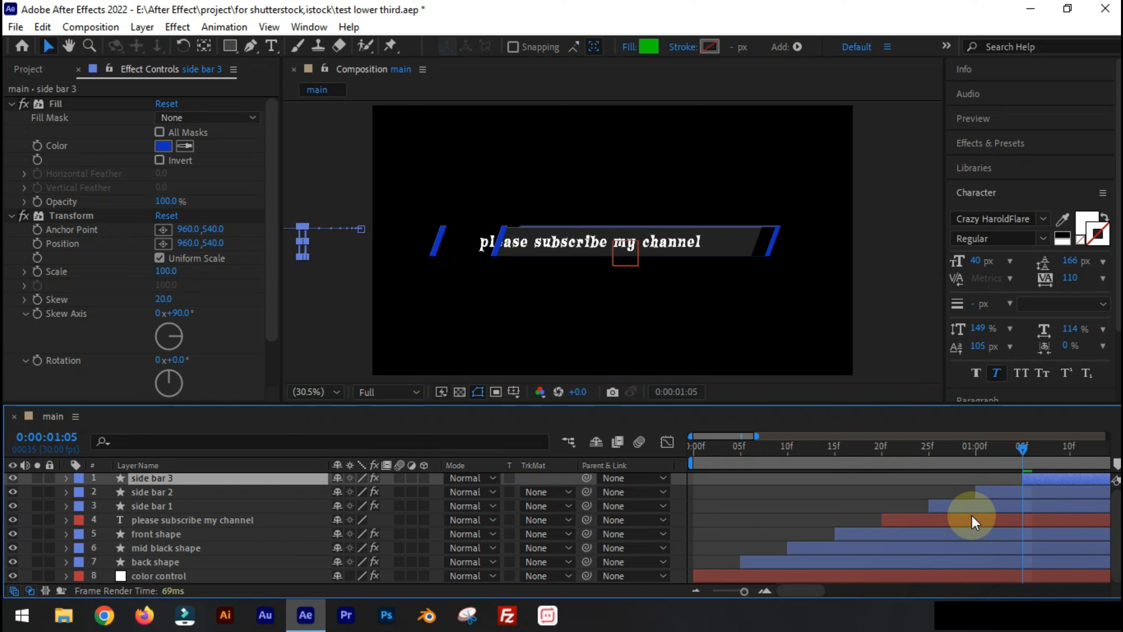
Step: Return to the start of the composition and set the preview resolution to Third
left_click(740, 446)
key("Home")
left_click(368, 391)
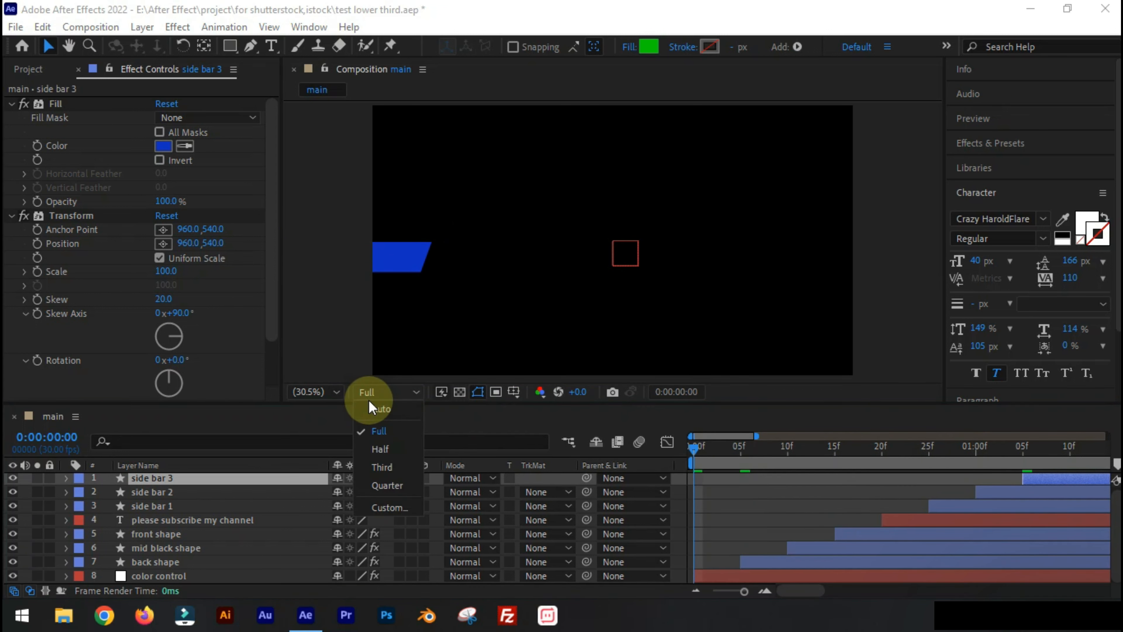
left_click(422, 442)
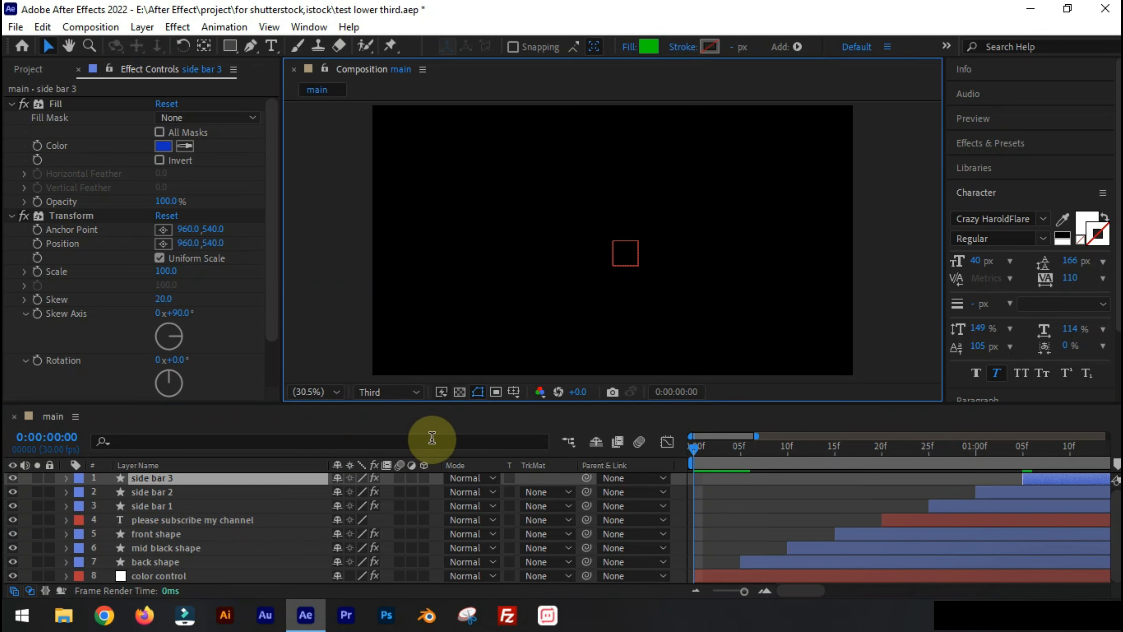
left_click(700, 448)
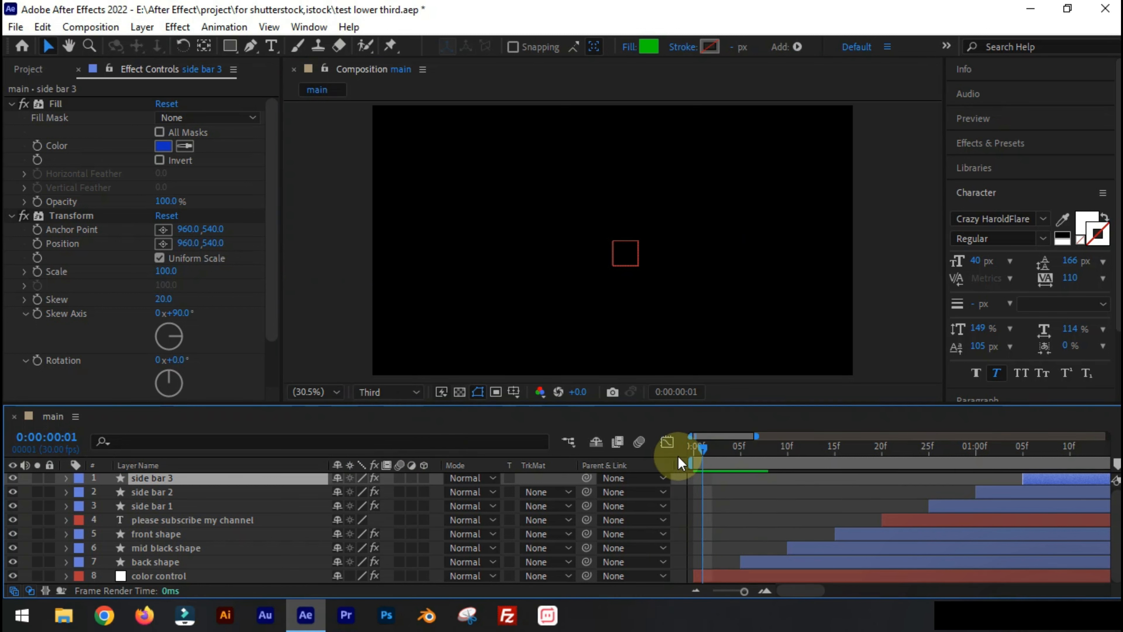
Step: Preview the staggered entrance from the composition's start and examine how the layers slide in around the one-second mark
key("space")
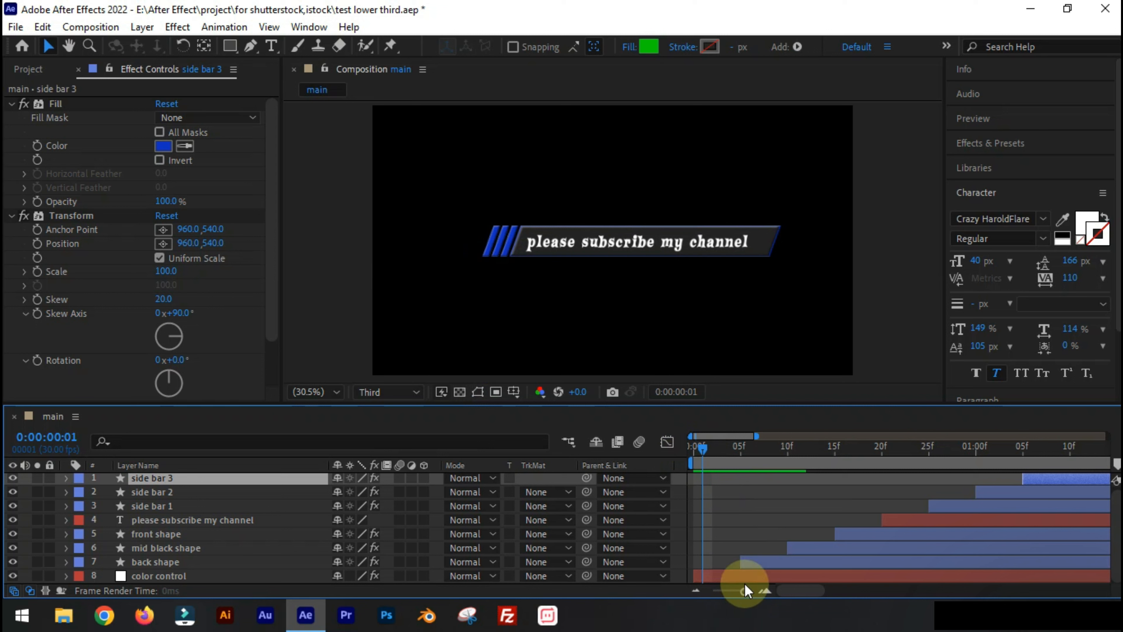
left_click_drag(743, 592, 717, 592)
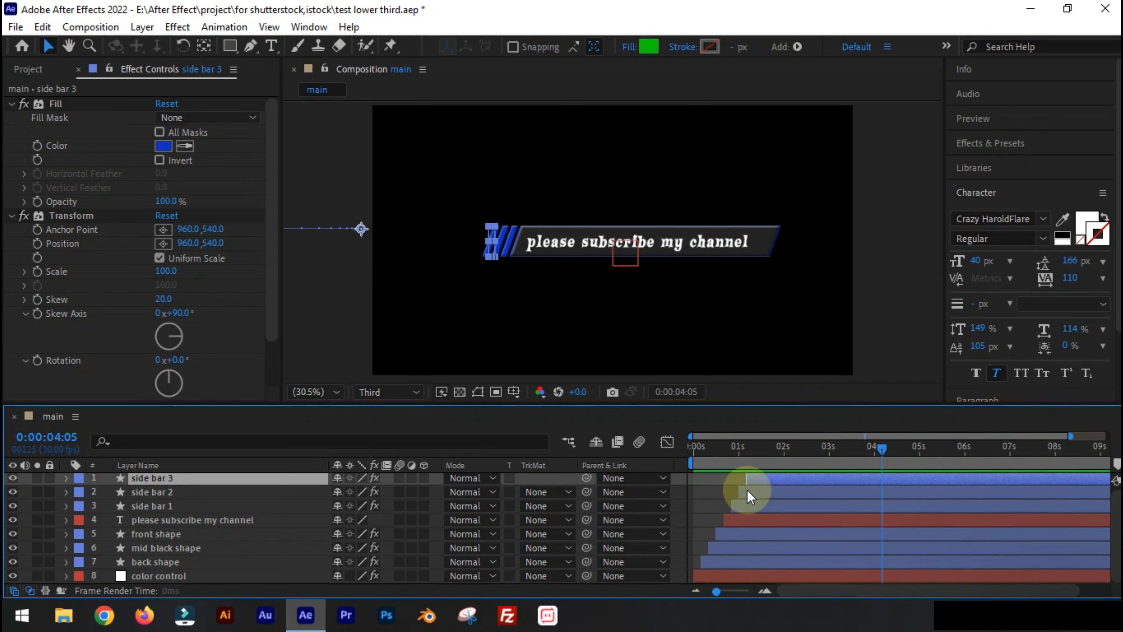
left_click_drag(707, 454, 686, 462)
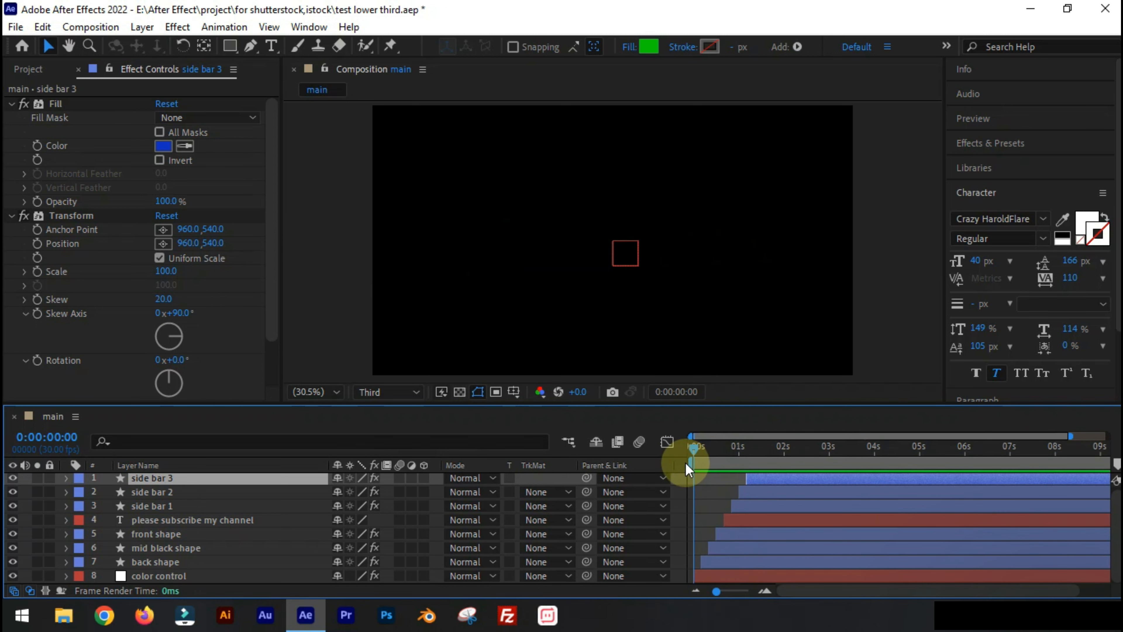
key("space")
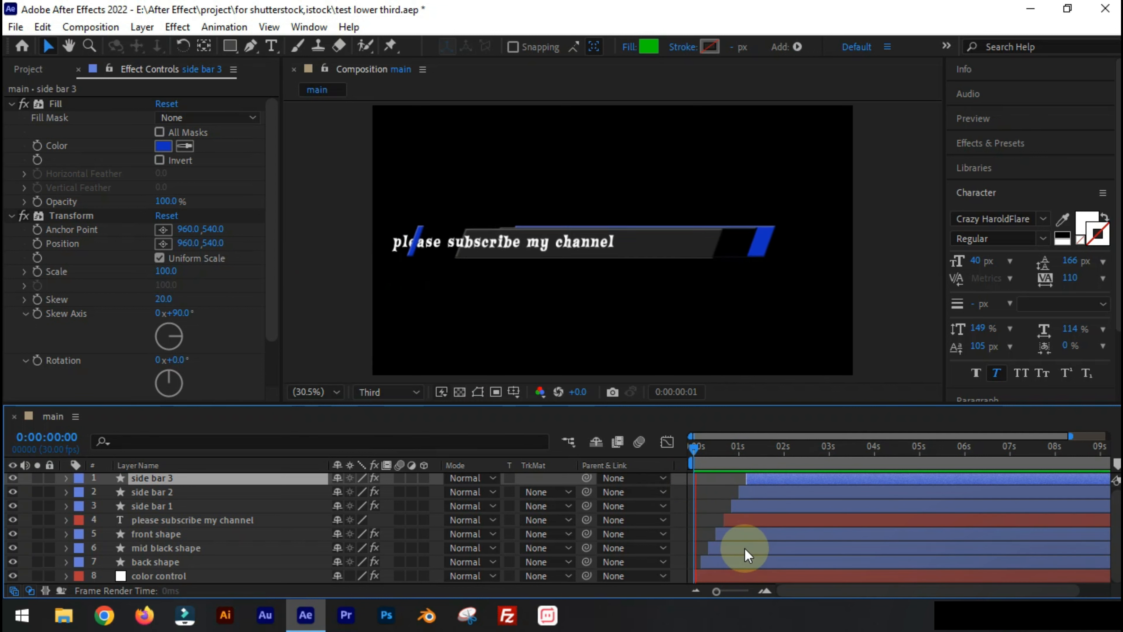
left_click_drag(823, 450, 737, 479)
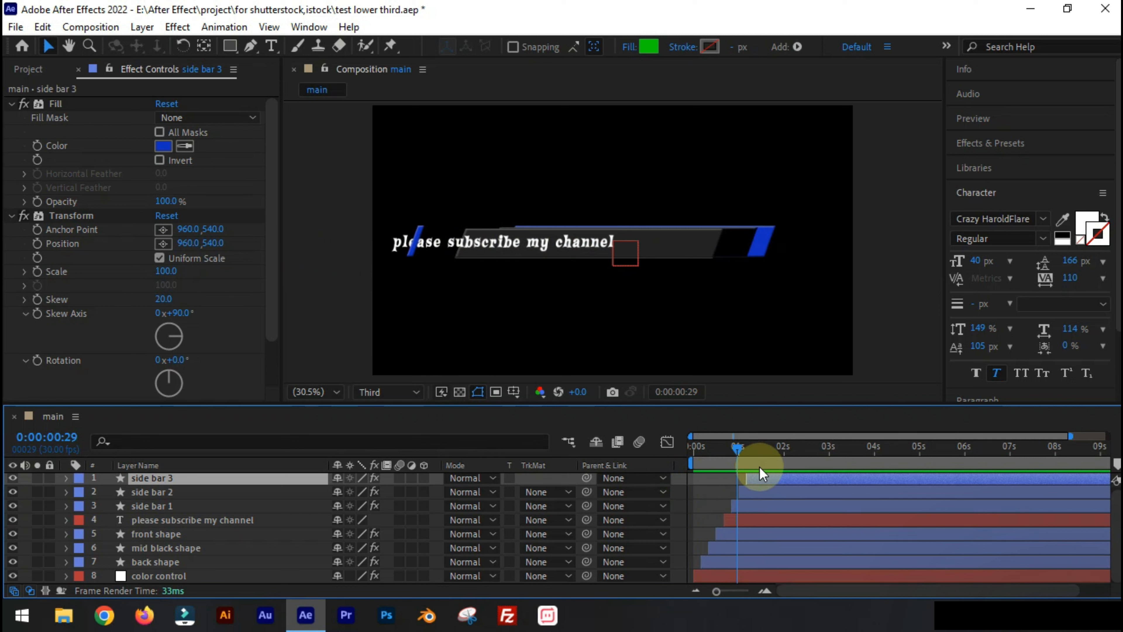
left_click_drag(737, 454, 732, 453)
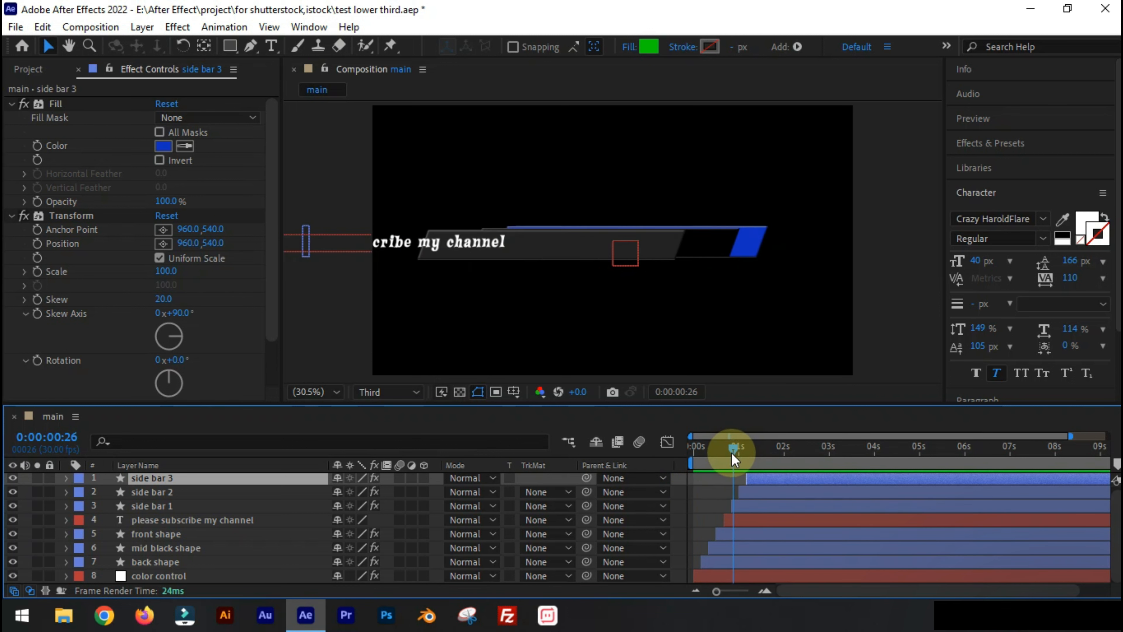
Step: Push the text layer's first Position keyframe further off-screen, trying X at -900 and settling on -1000
left_click(743, 522)
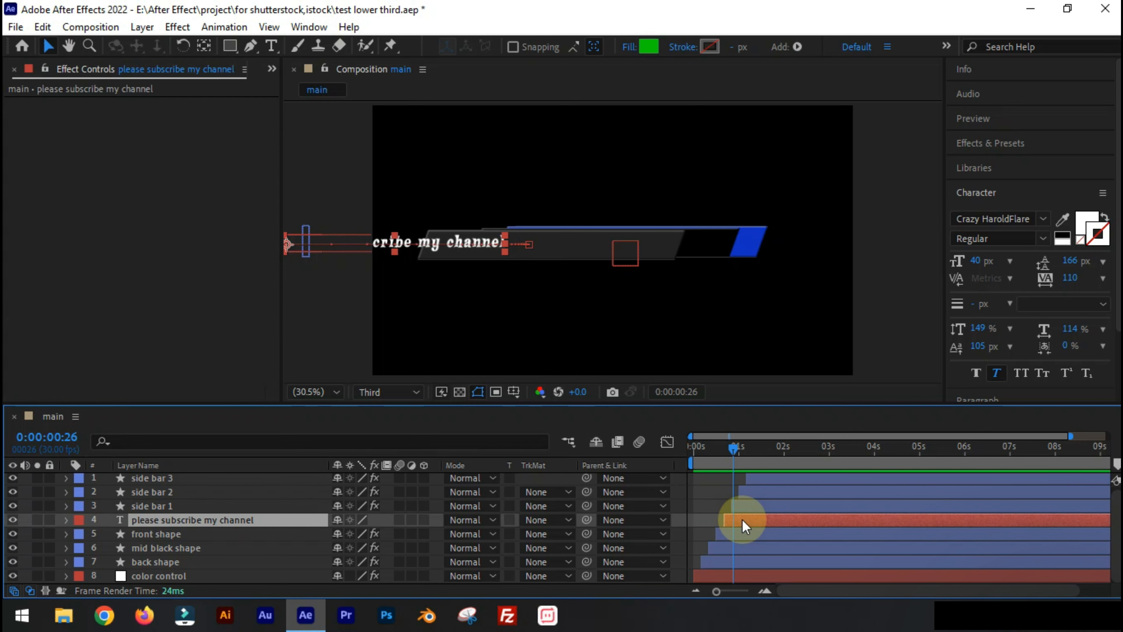
key("p")
key("j")
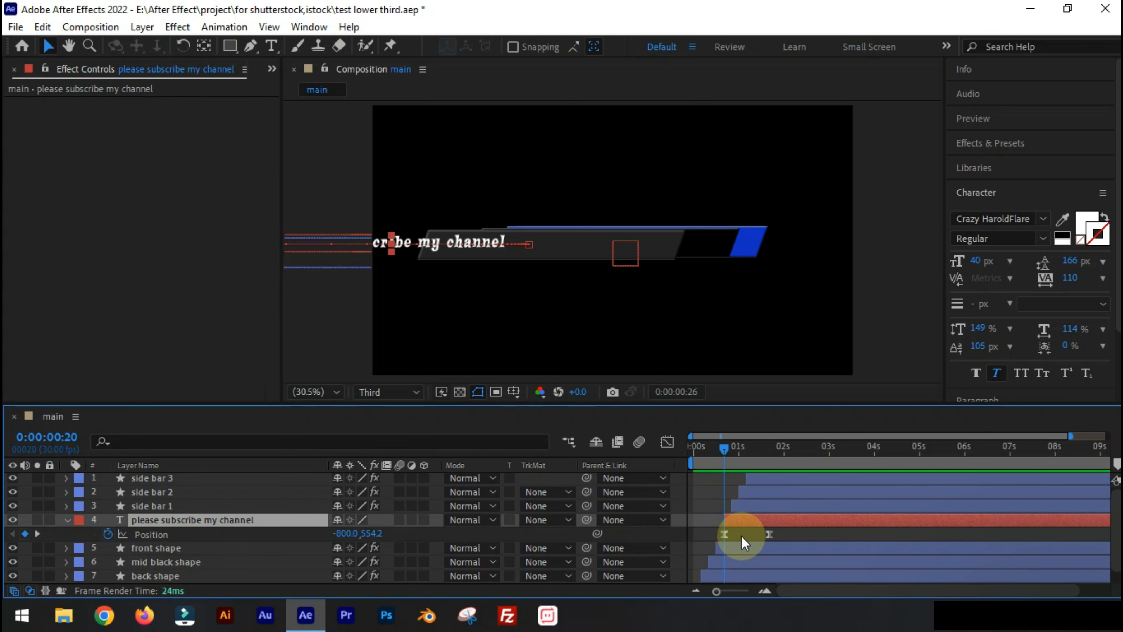
left_click(343, 534)
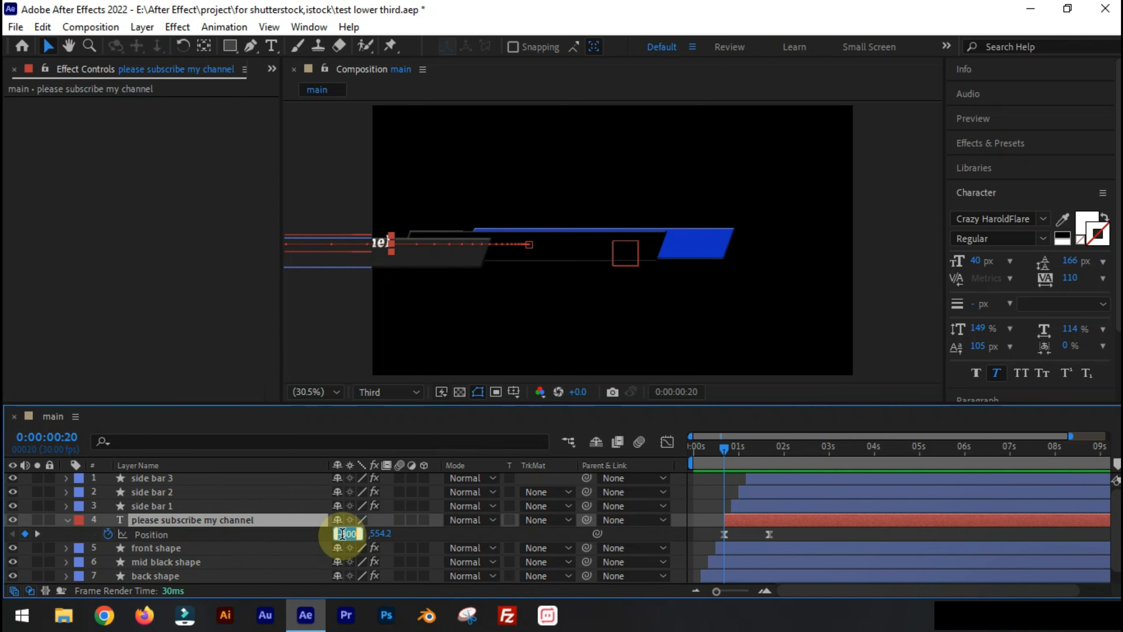
type("-900")
key("Return")
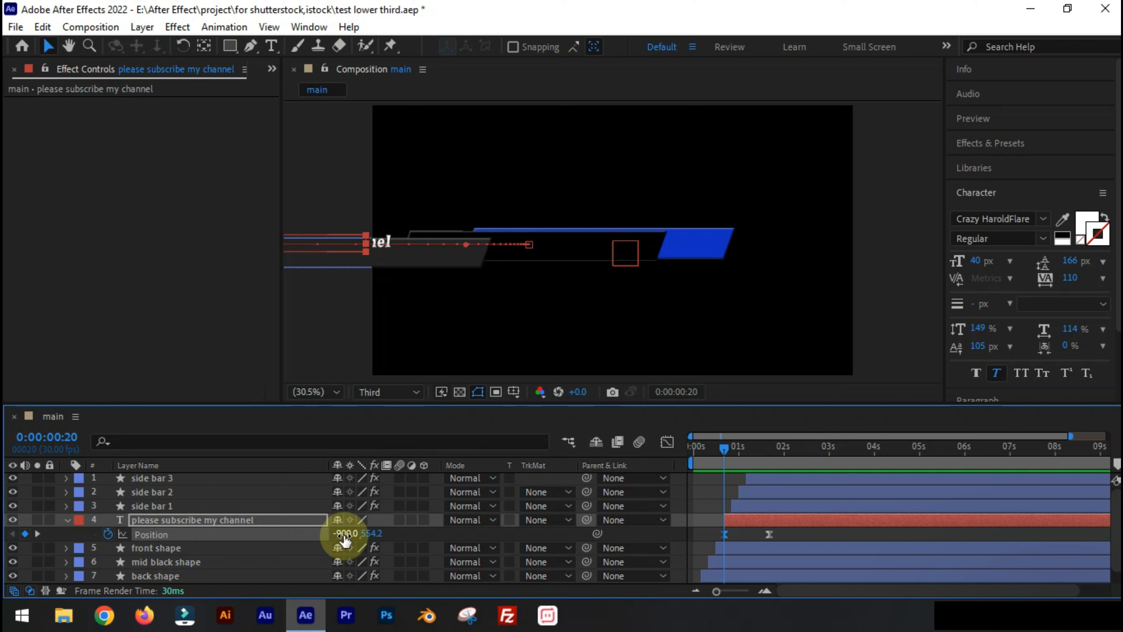
mouse_move(727, 451)
left_mouse_down()
mouse_move(765, 453)
mouse_move(719, 458)
mouse_move(743, 465)
mouse_move(733, 466)
left_mouse_up()
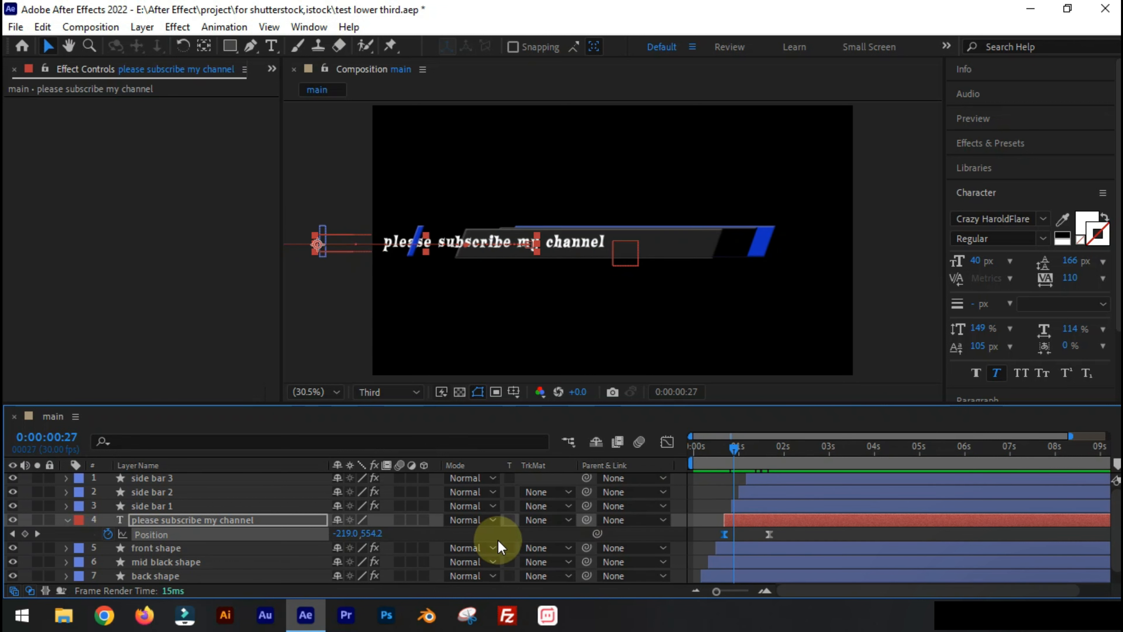
key("j")
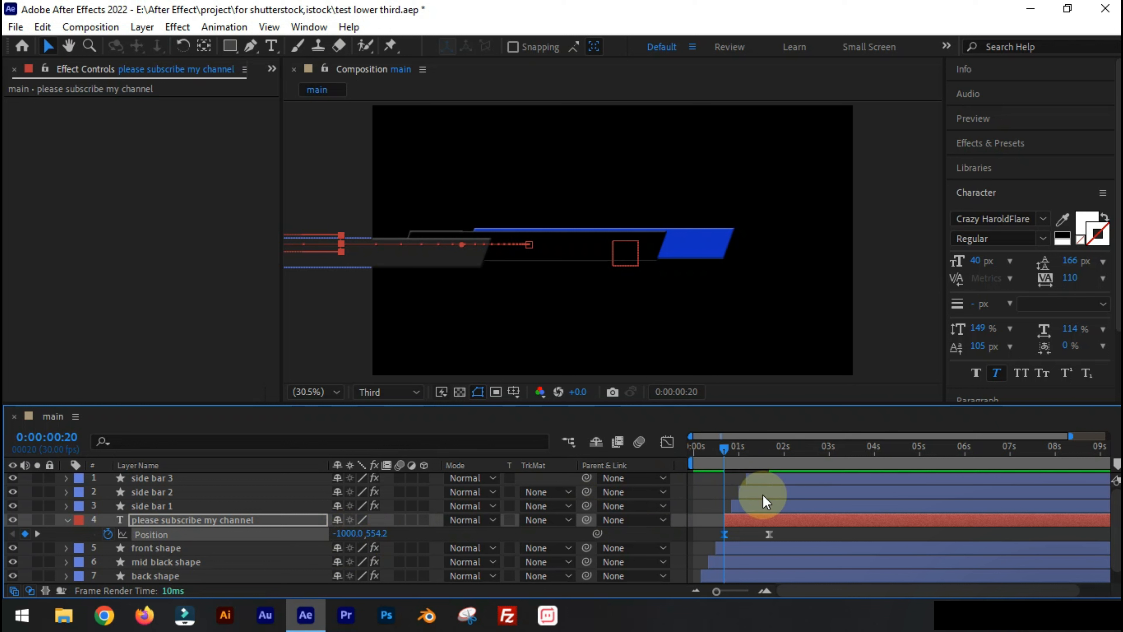
Step: Delay side bars 1, 2 and 3 so they start staggered at about 1.0, 1.3 and 1.55 seconds
left_click_drag(717, 592, 732, 593)
left_click(742, 591)
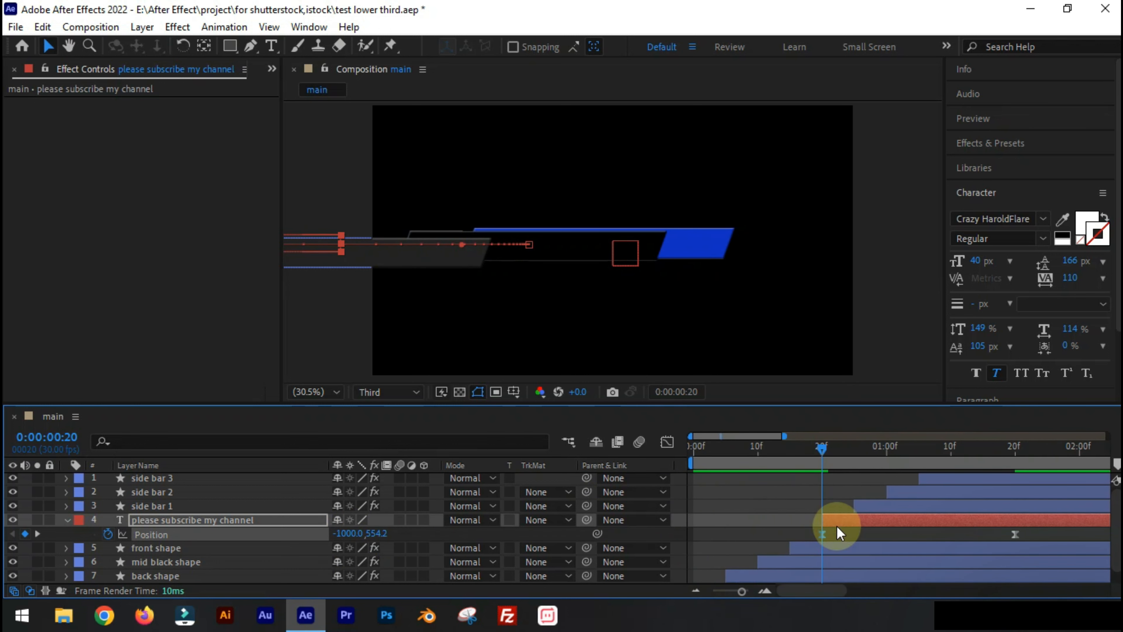
left_click_drag(867, 510, 920, 494)
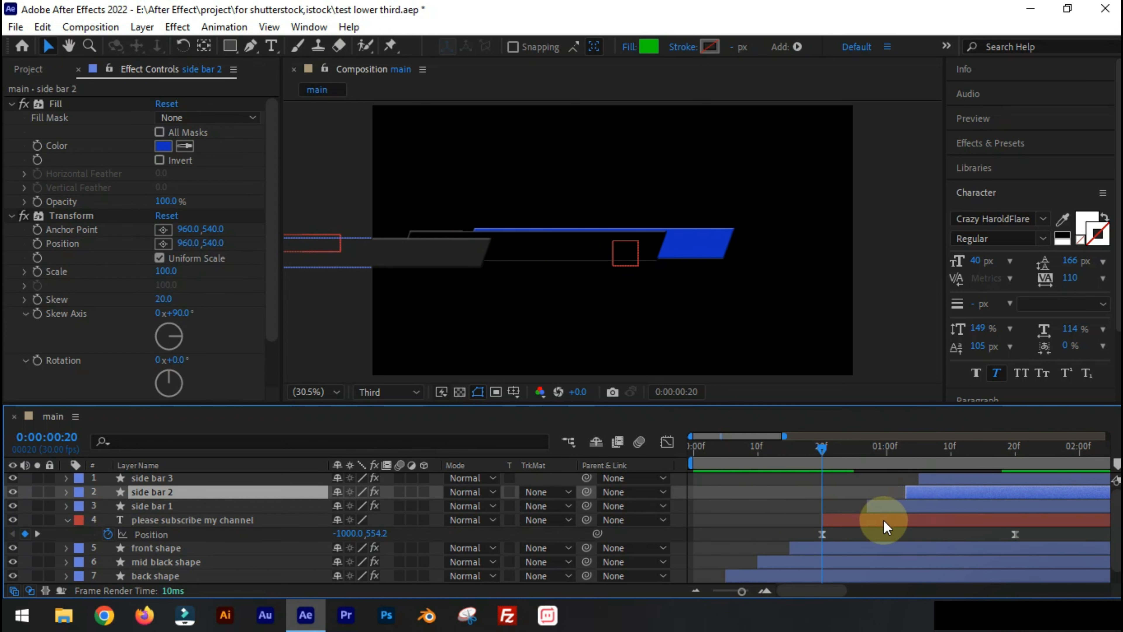
left_click_drag(884, 506, 871, 507)
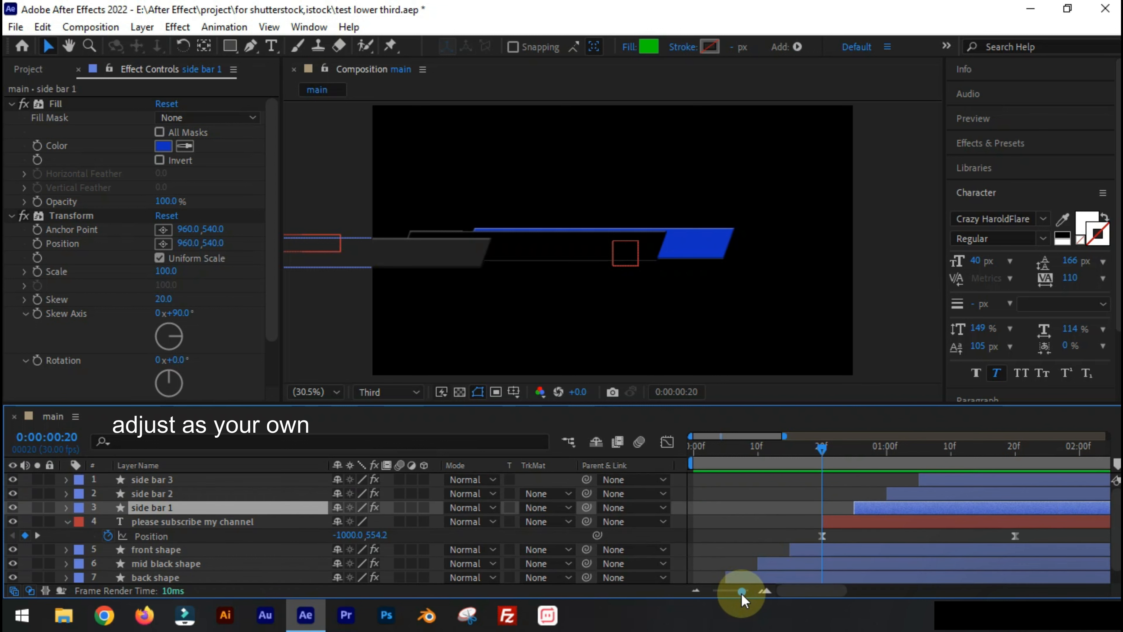
left_click_drag(742, 593, 812, 594)
scroll(811, 597, "right", 7)
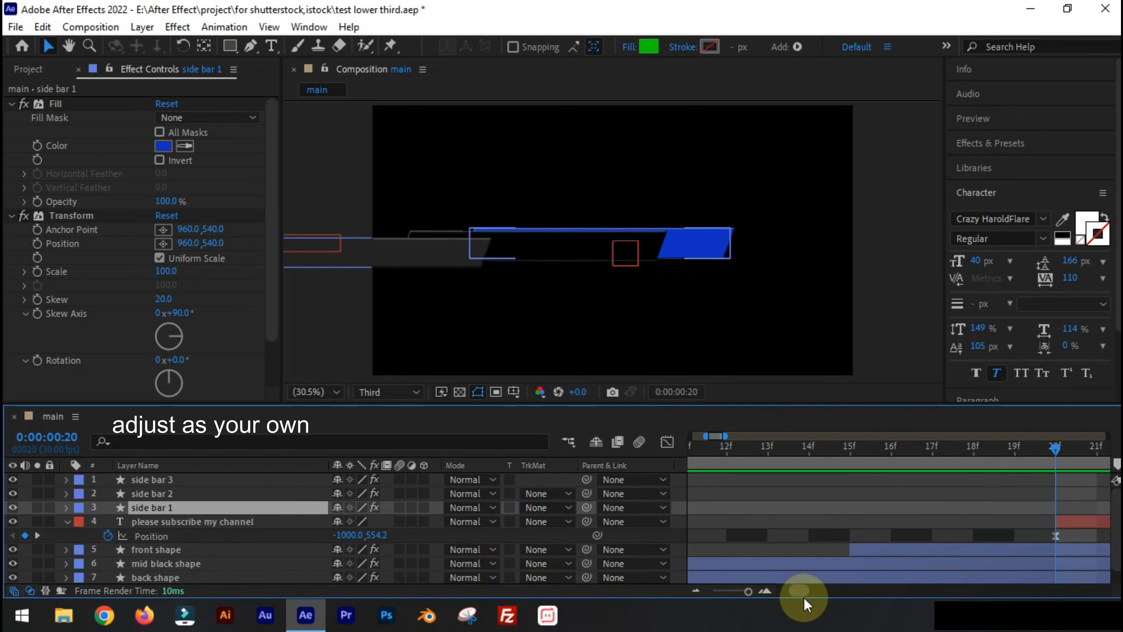
left_click(743, 594)
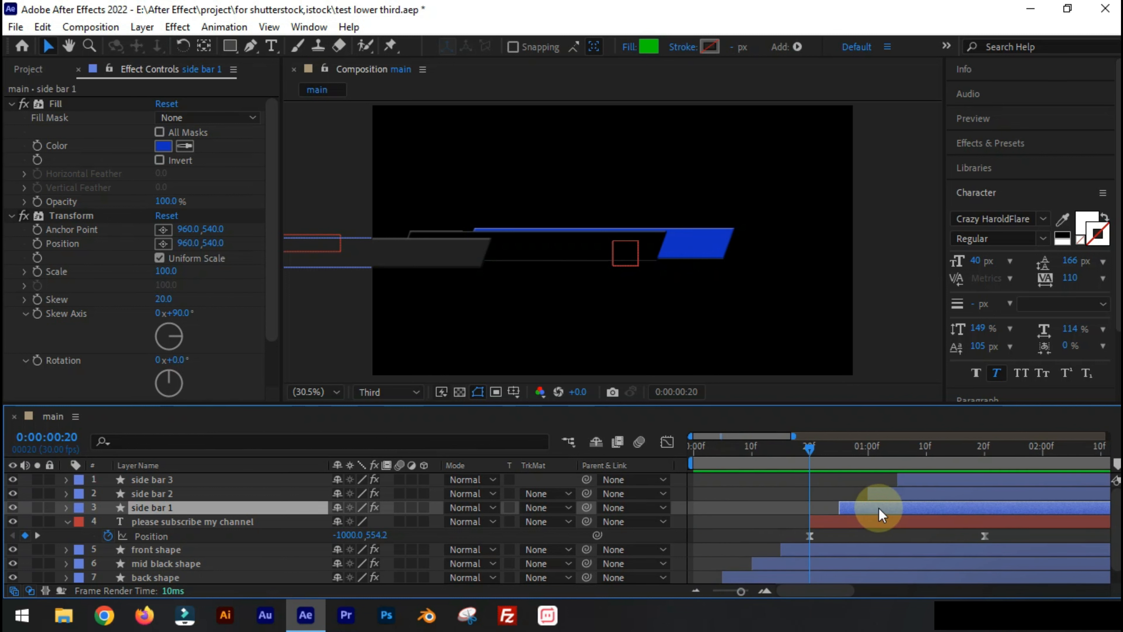
left_click_drag(878, 508, 917, 480)
left_click_drag(813, 455, 977, 484)
left_click_drag(931, 452, 697, 526)
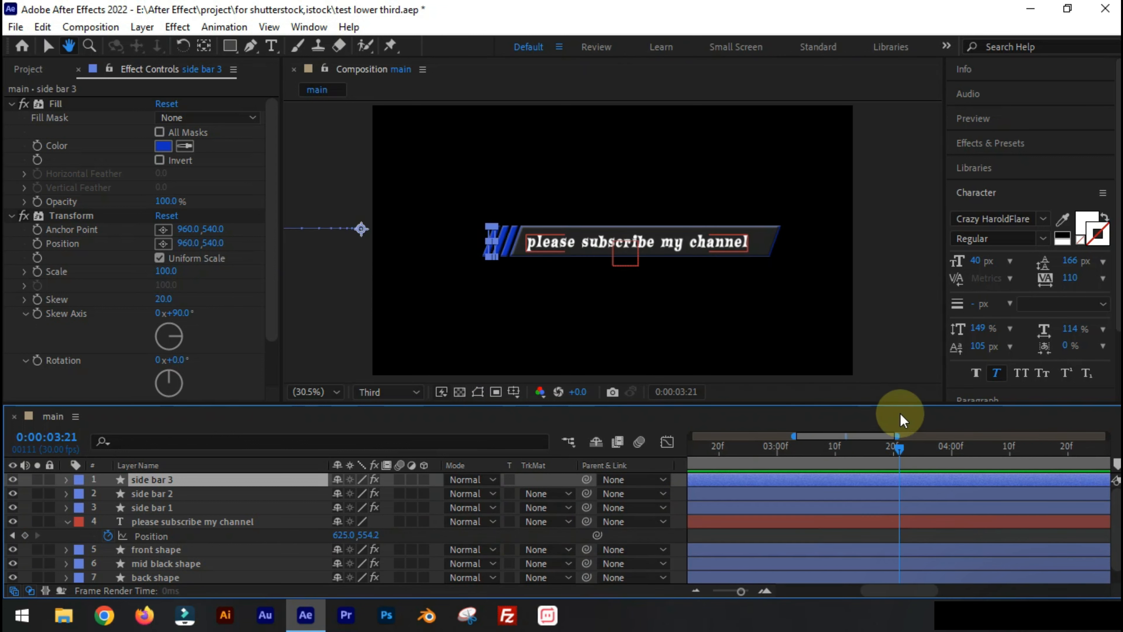
Step: Show the Position keyframes of all seven shape and text layers over the full duration, with the timeline area enlarged
left_click_drag(741, 591, 713, 591)
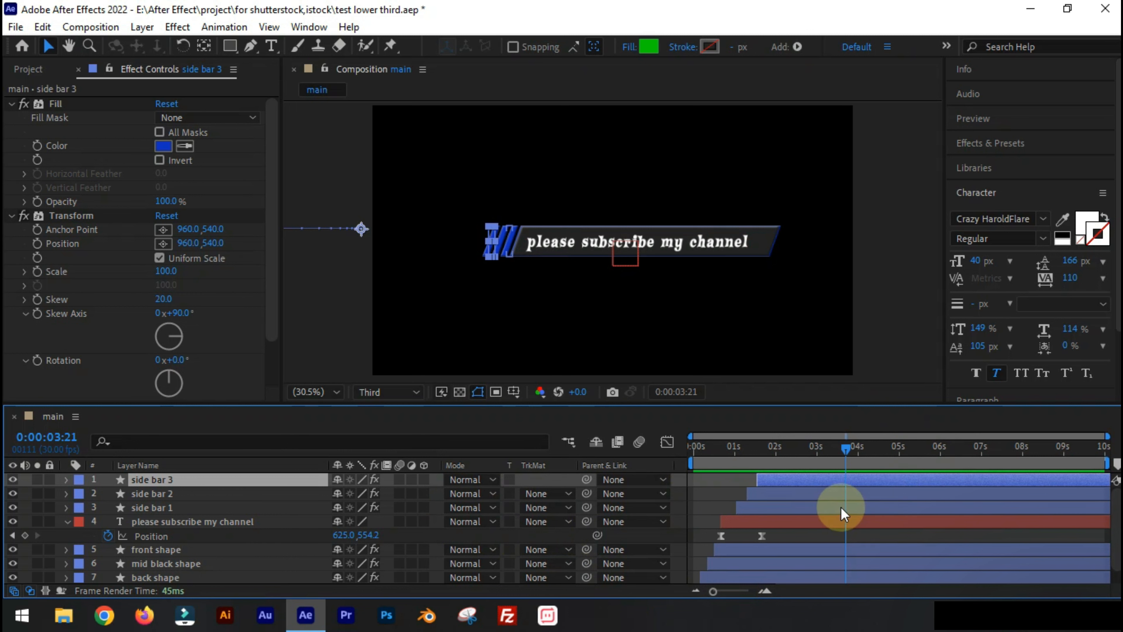
left_click(228, 521)
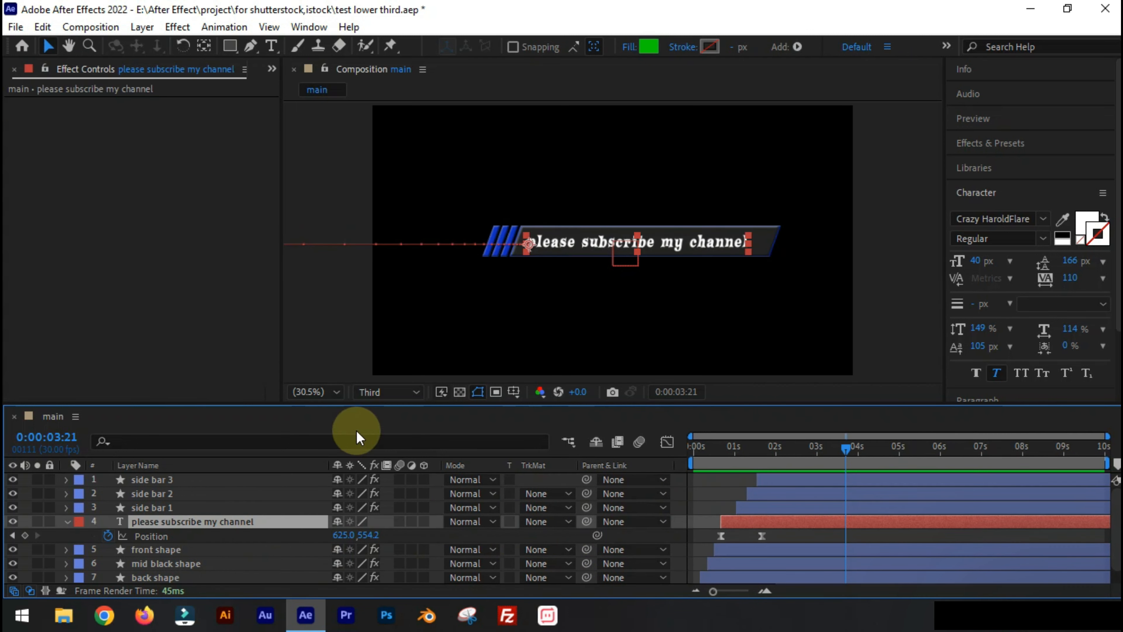
key("p")
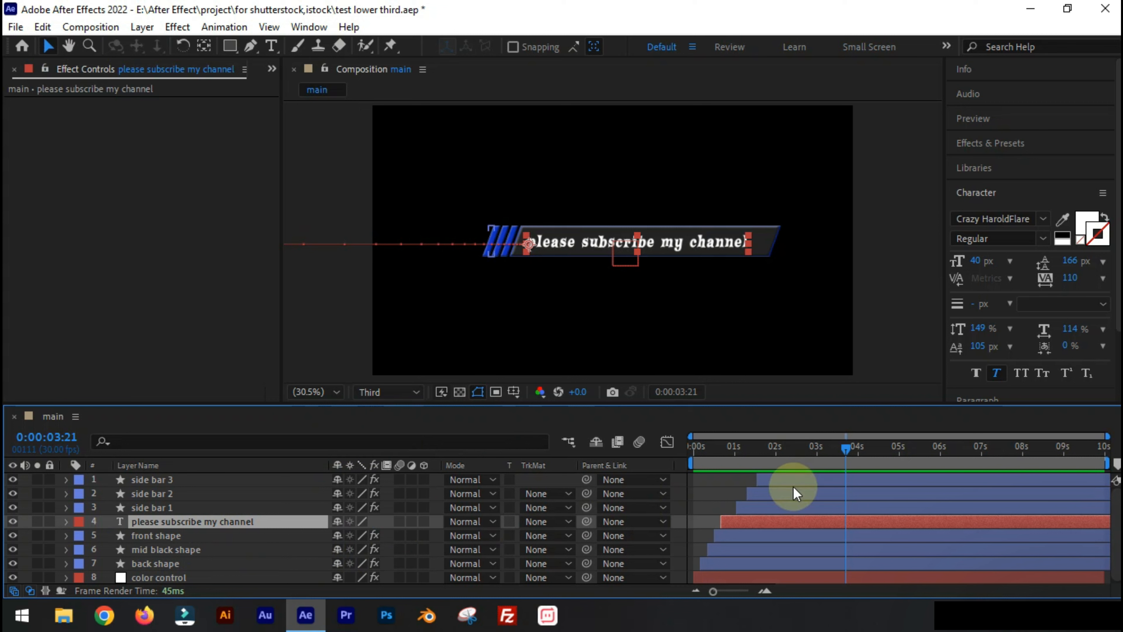
left_click(164, 564)
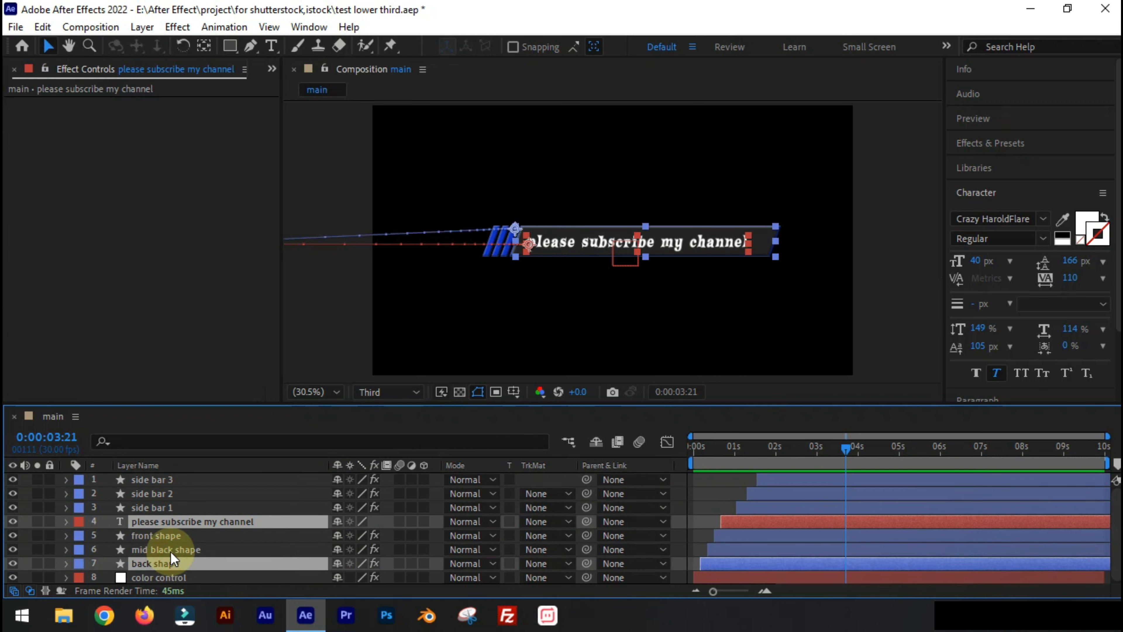
left_click(168, 521, "shift")
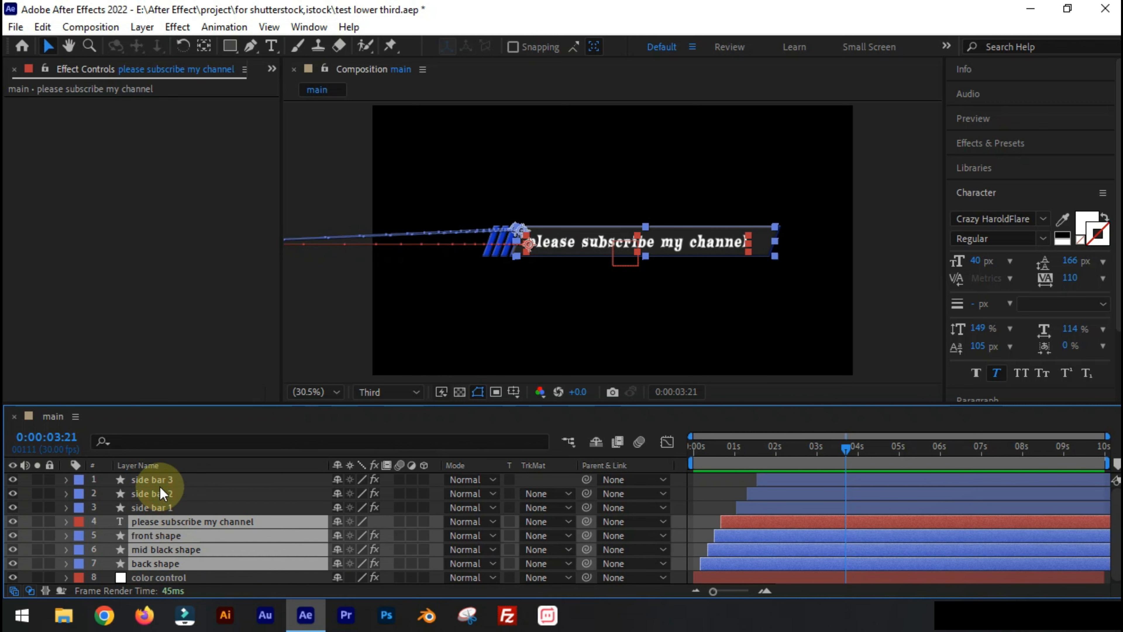
left_click(153, 479, "shift")
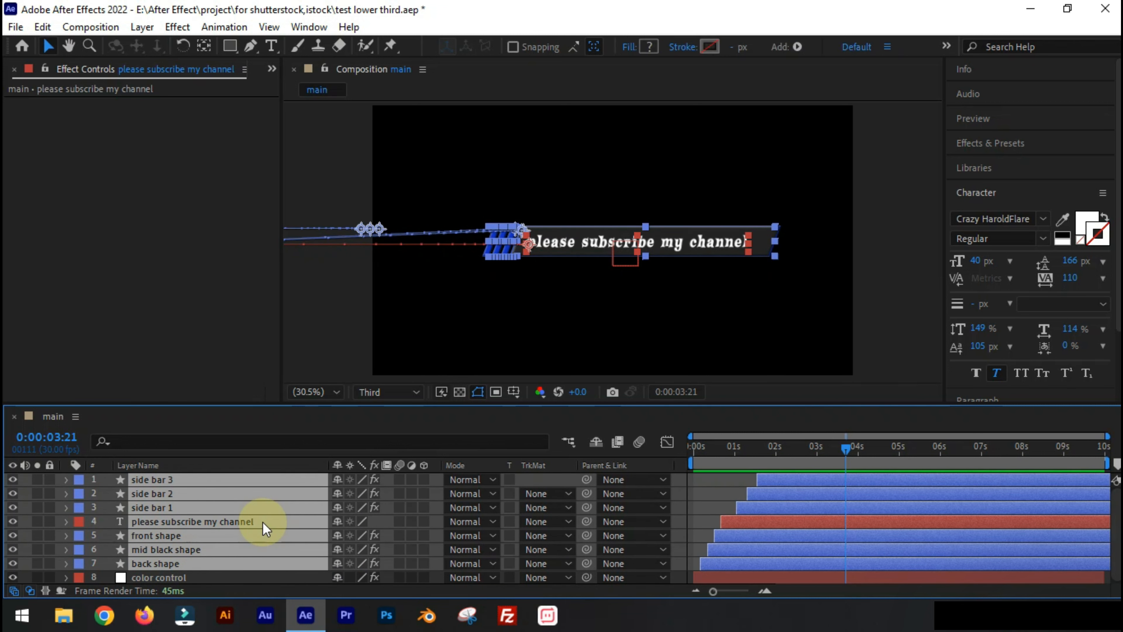
key("p")
left_click_drag(364, 405, 379, 274)
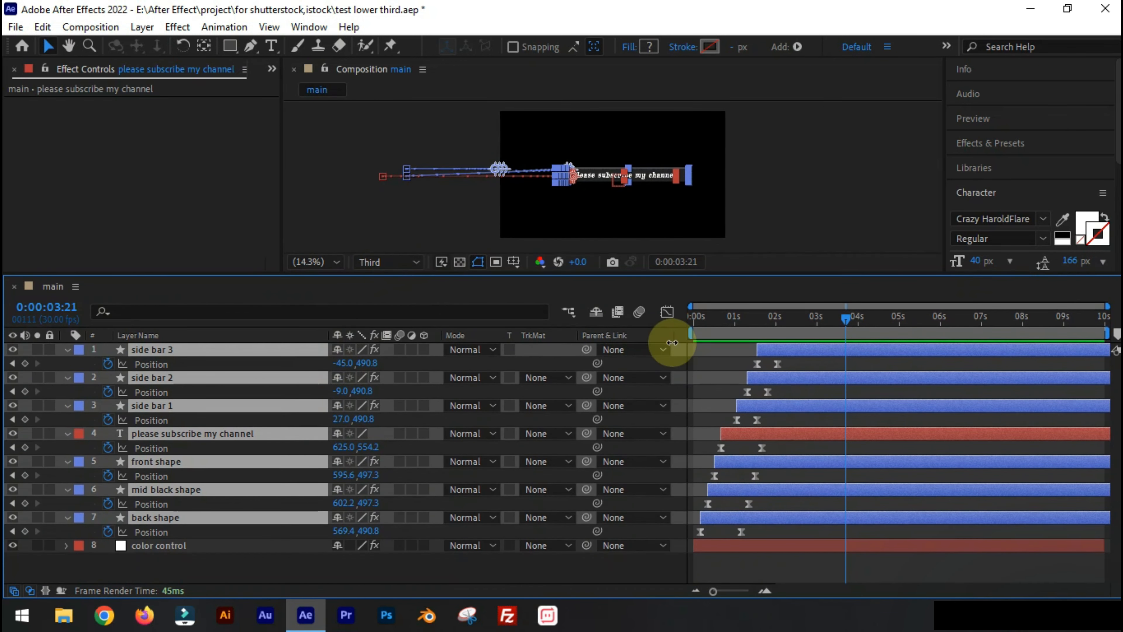
Step: Duplicate side bar 3's two Position keyframes at 0:00:08:00
left_click_drag(672, 341, 740, 364)
left_click(823, 387)
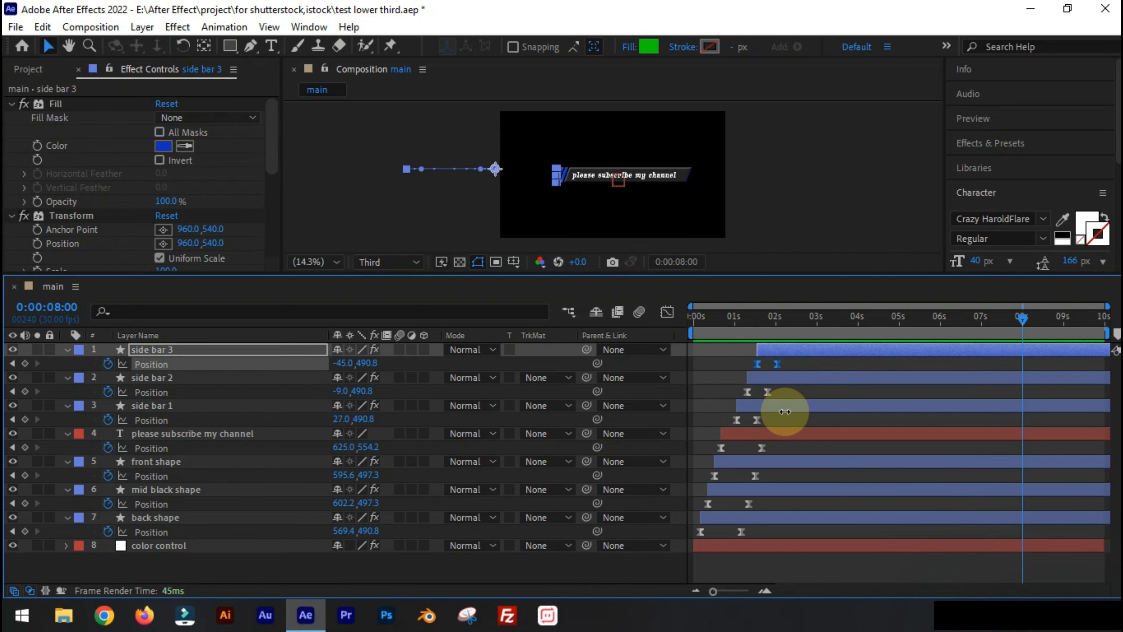
key("ctrl+c")
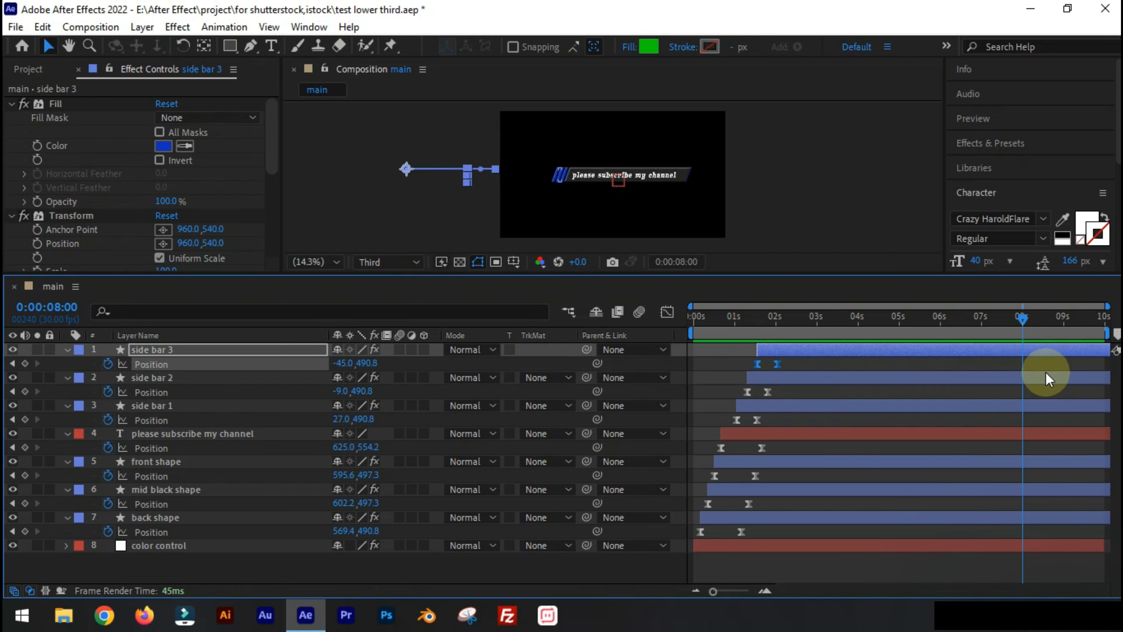
key("ctrl+v")
Step: Duplicate the Position keyframes of side bars 2 and 1 near the end, offset to begin at about 0:00:08:05 and 0:00:08:13
left_click_drag(779, 389, 725, 397)
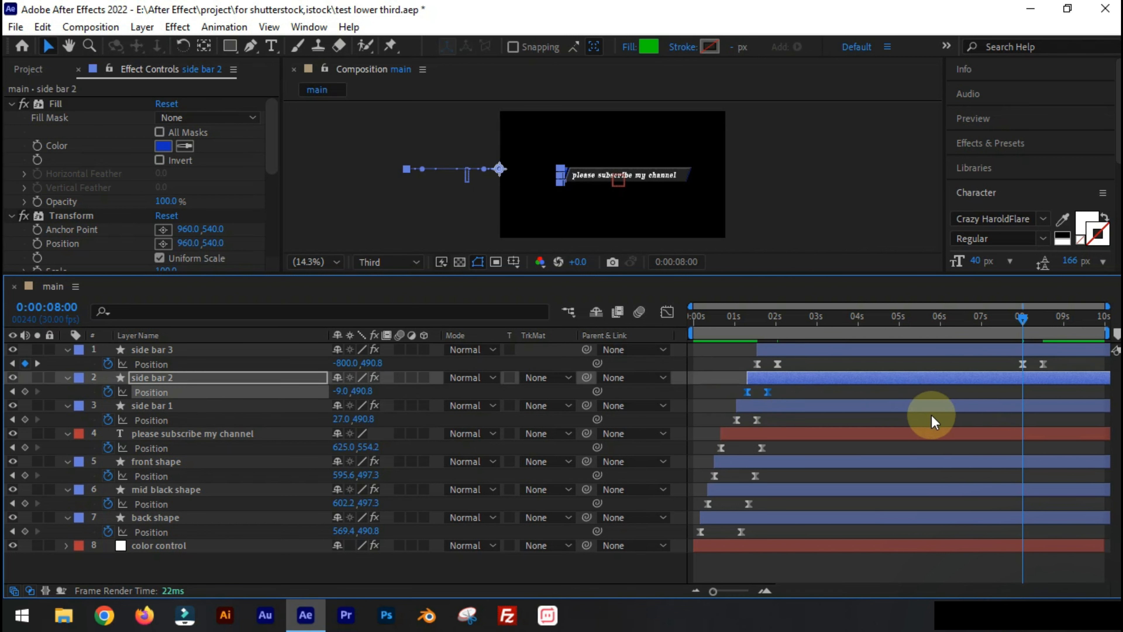
key("ctrl+c")
key("ctrl+v")
left_click_drag(784, 430, 719, 425)
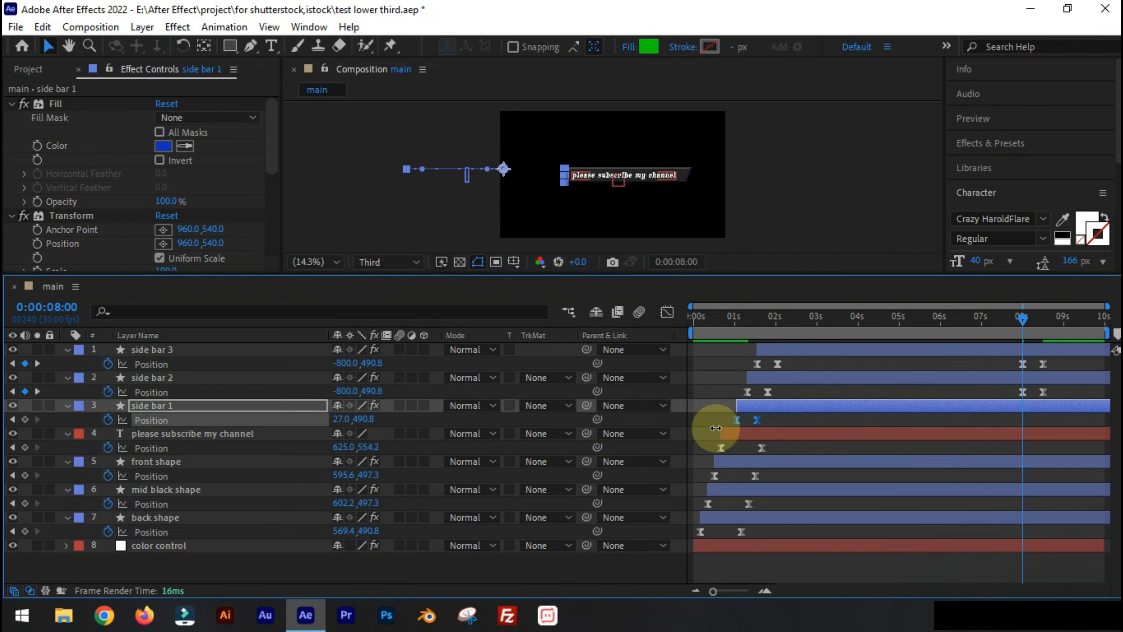
key("ctrl+c")
key("ctrl+v")
mouse_move(1041, 419)
left_mouse_down()
mouse_move(1057, 420)
mouse_move(1037, 403)
mouse_move(1048, 392)
mouse_move(1056, 423)
mouse_move(1062, 417)
mouse_move(1021, 421)
mouse_move(1043, 421)
left_mouse_up()
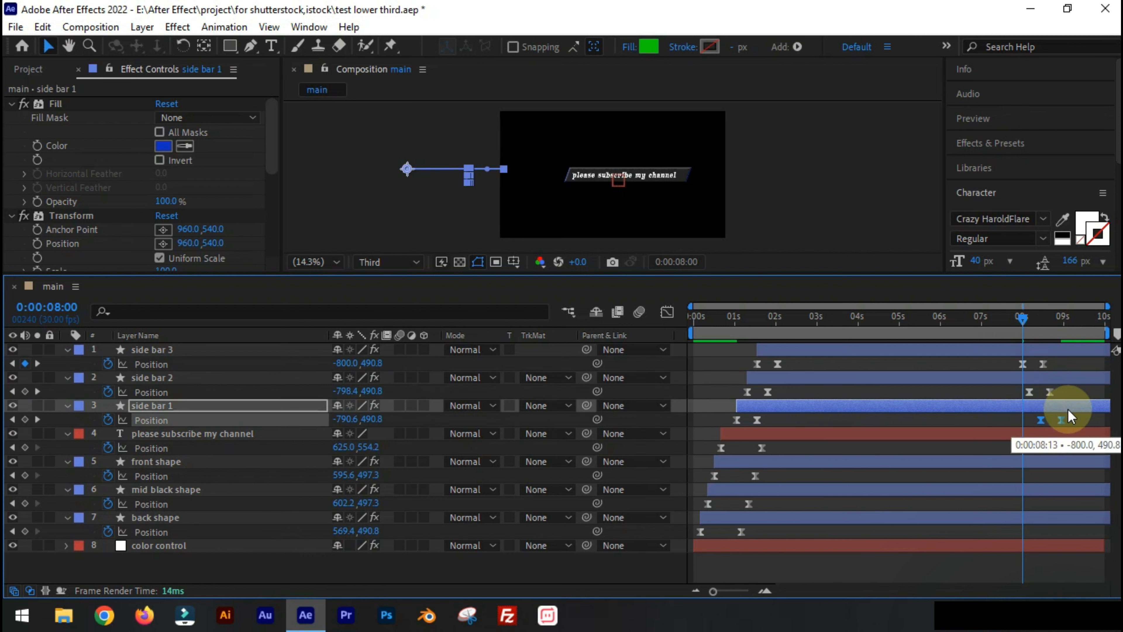
Step: Time-reverse the duplicated Position keyframes of the three side bars and return to the composition's start
left_click_drag(1002, 353, 1061, 421)
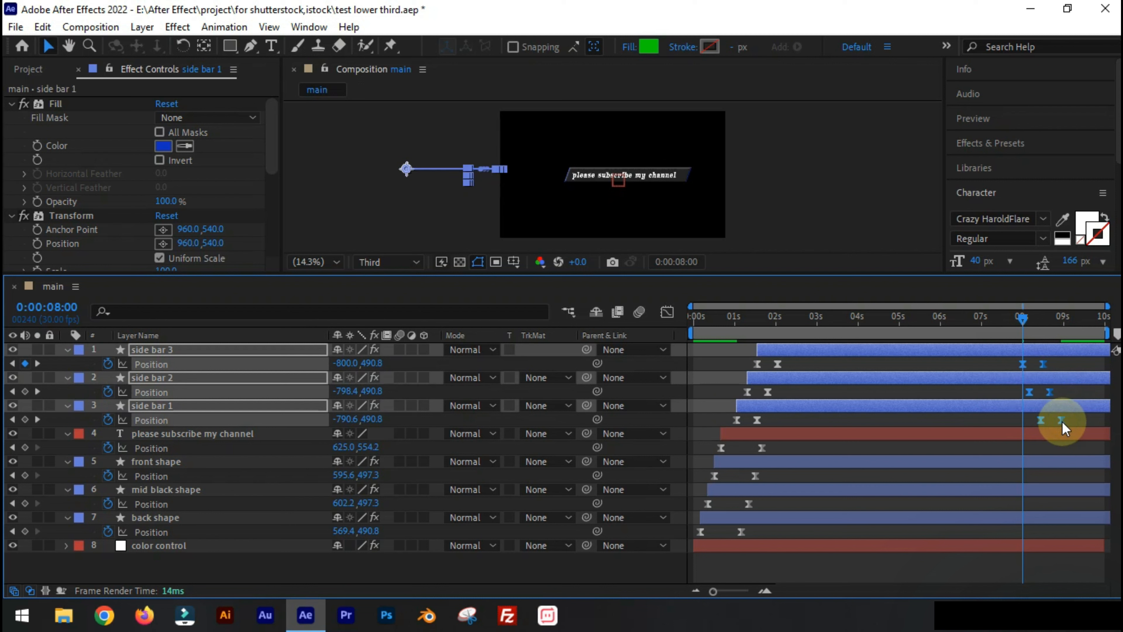
right_click(1061, 421)
mouse_move(1064, 418)
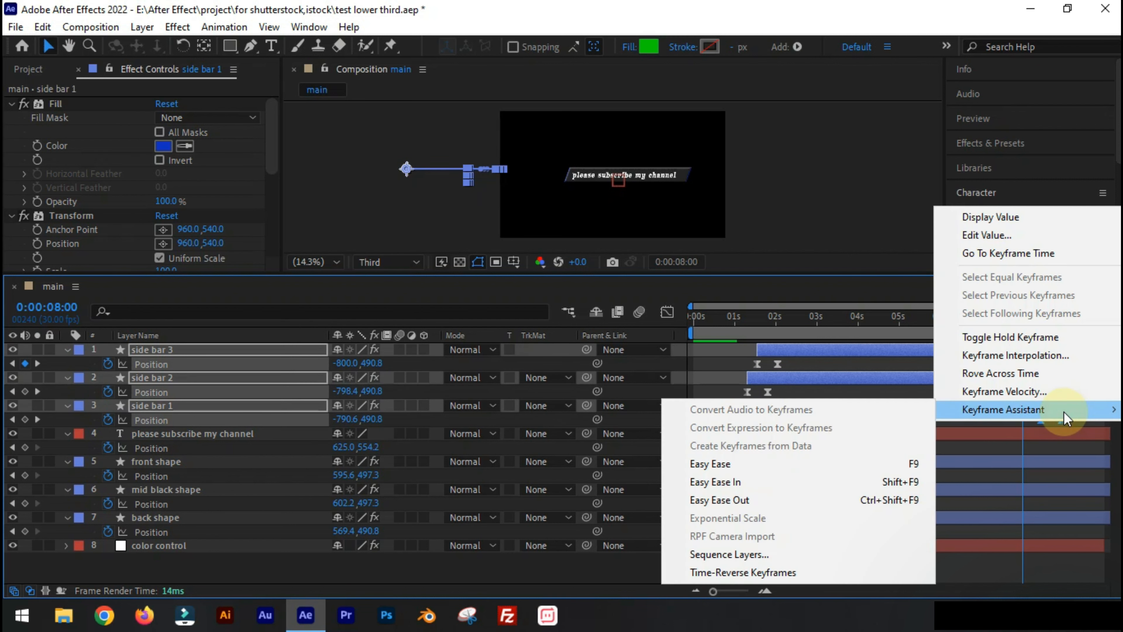
left_click(728, 575)
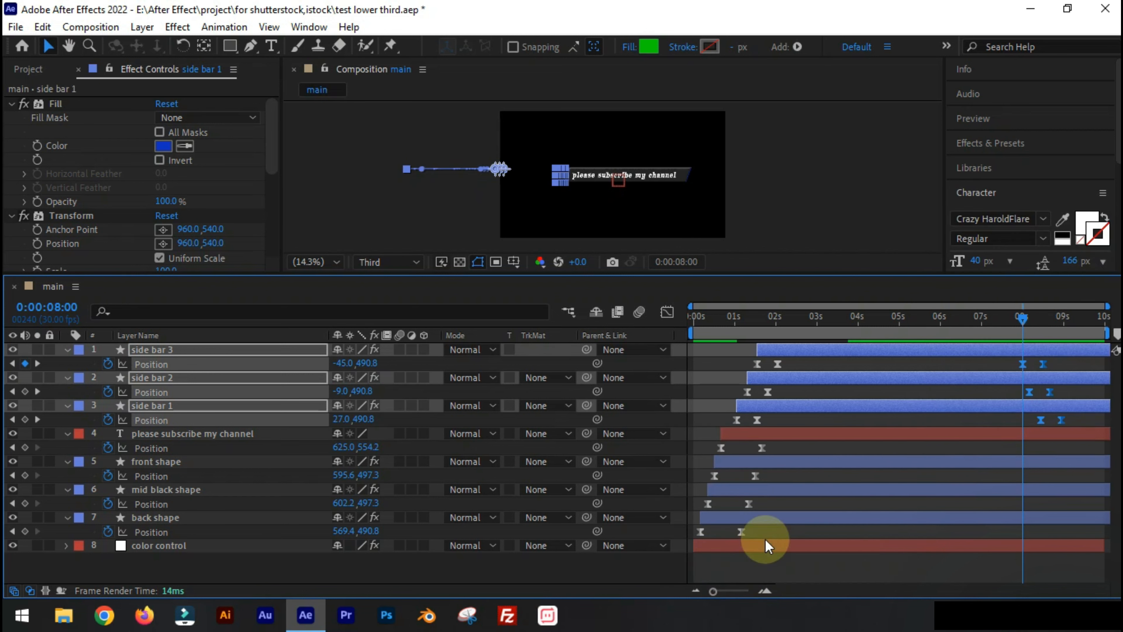
left_click(991, 317)
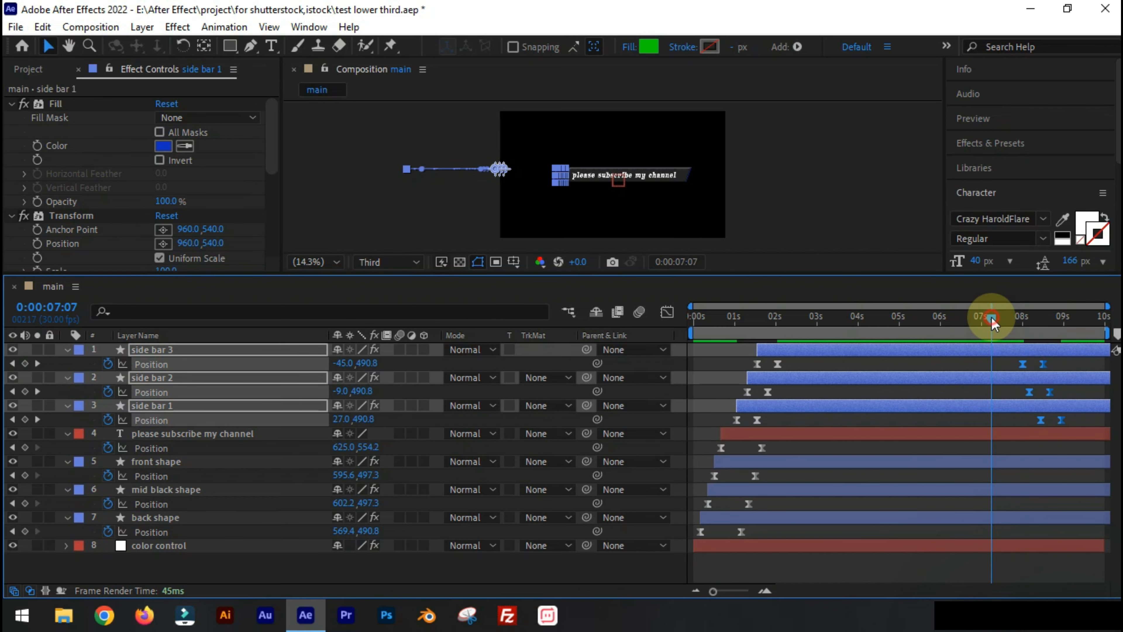
key("Home")
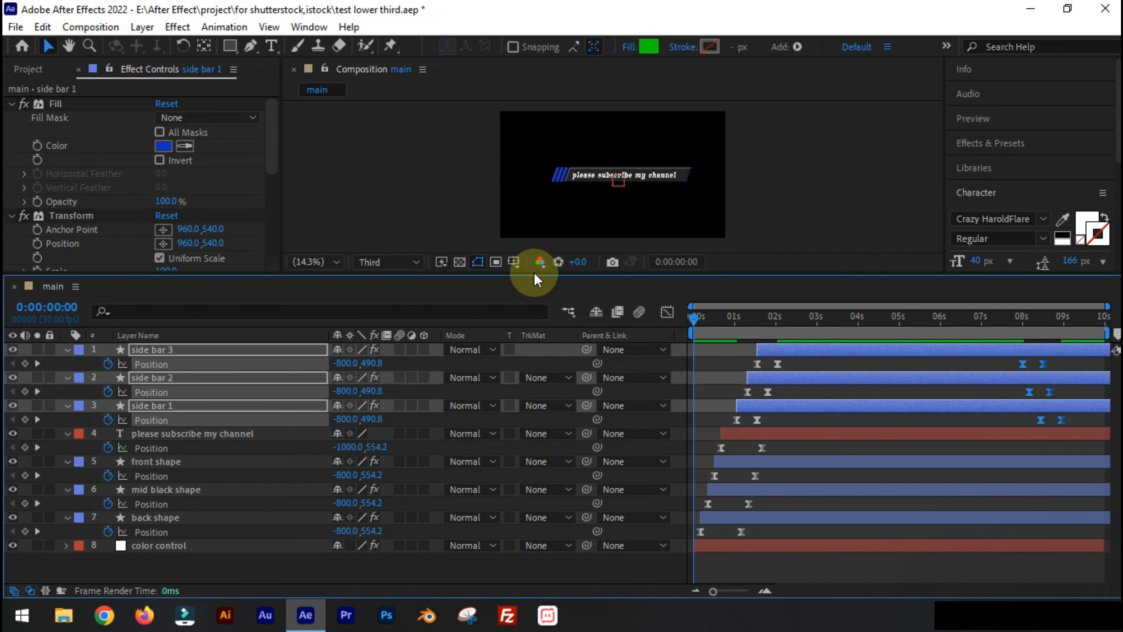
Step: Enlarge the composition preview and scrub through the end of the timeline to review the side bars' exit
left_click_drag(501, 276, 504, 366)
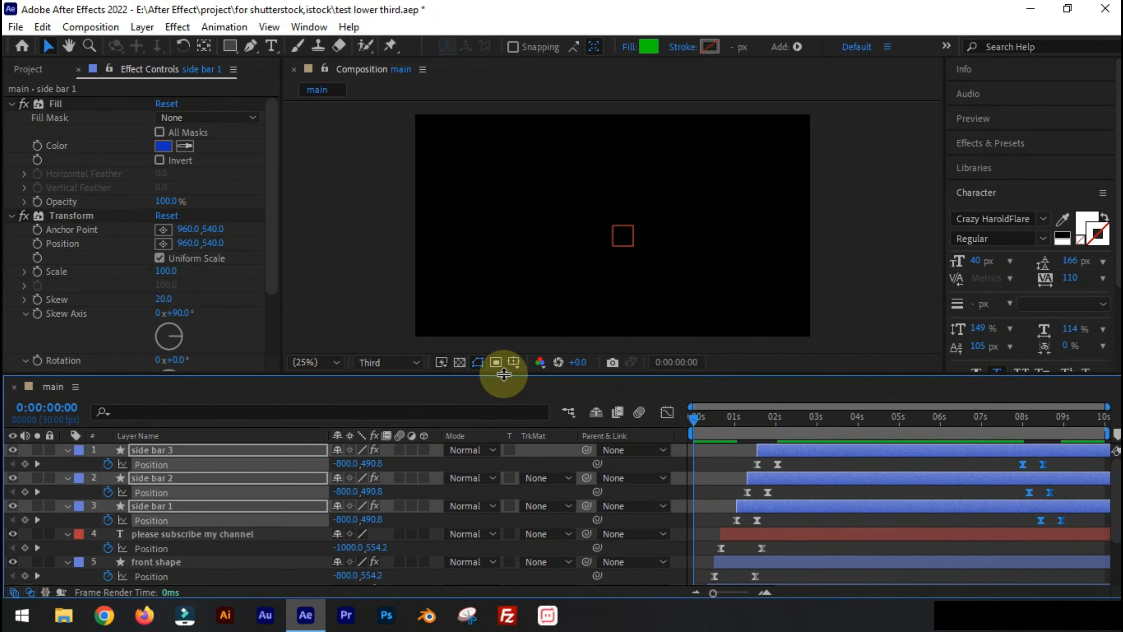
left_click(971, 418)
left_click_drag(1038, 419, 983, 454)
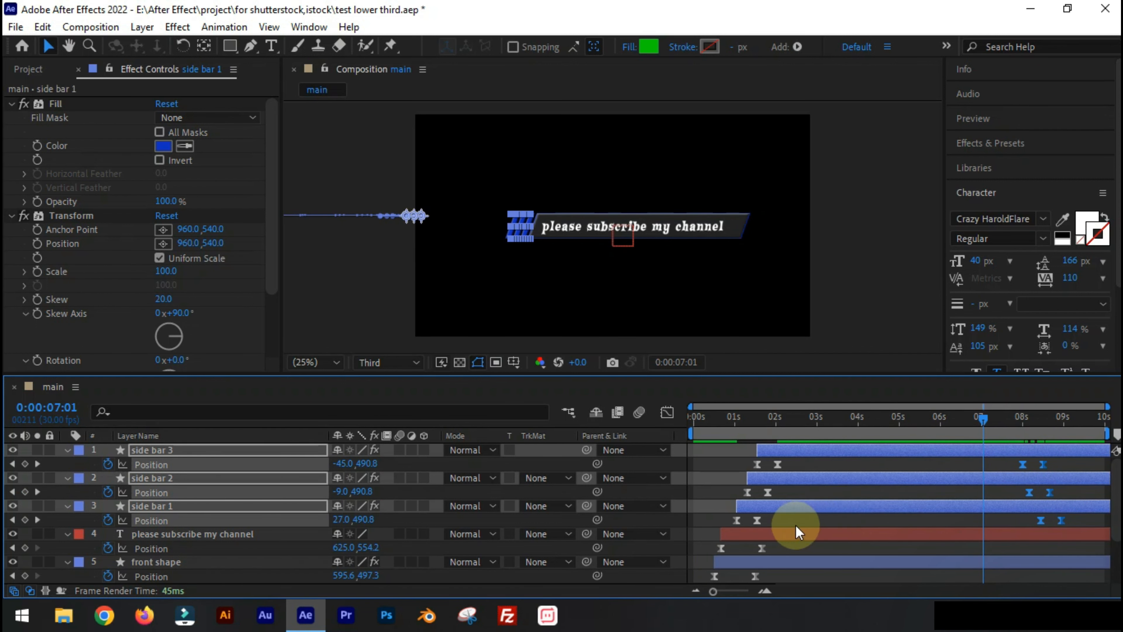
Step: Duplicate the text layer's two Position keyframes at 0:00:08:25
scroll(796, 525, "down", 2)
left_click(785, 508)
left_click(1053, 425)
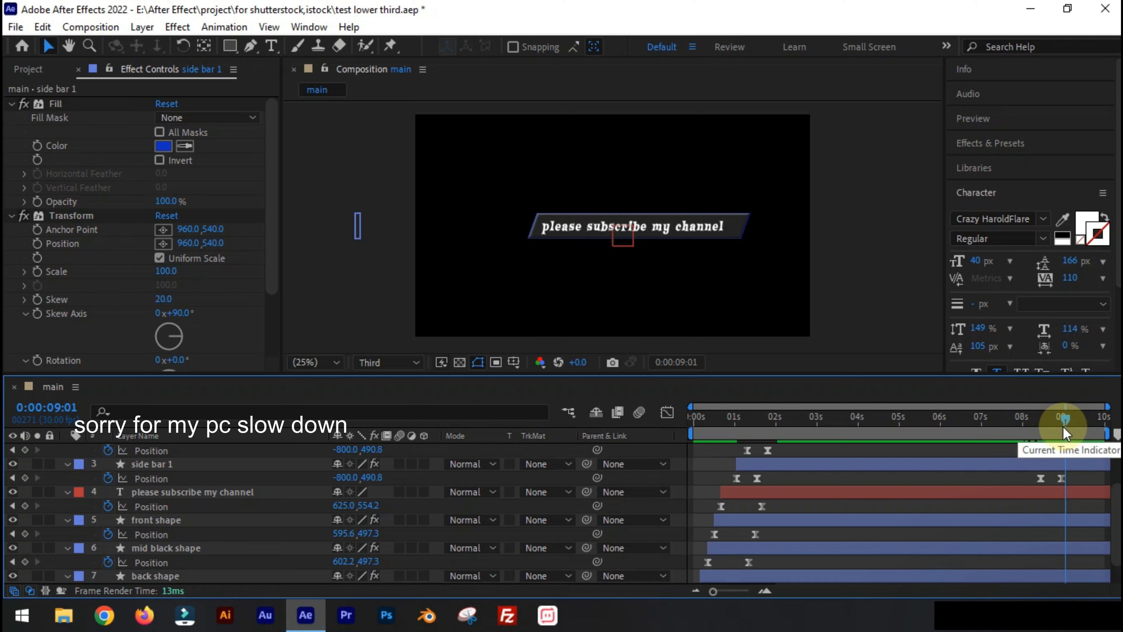
left_click(1056, 423)
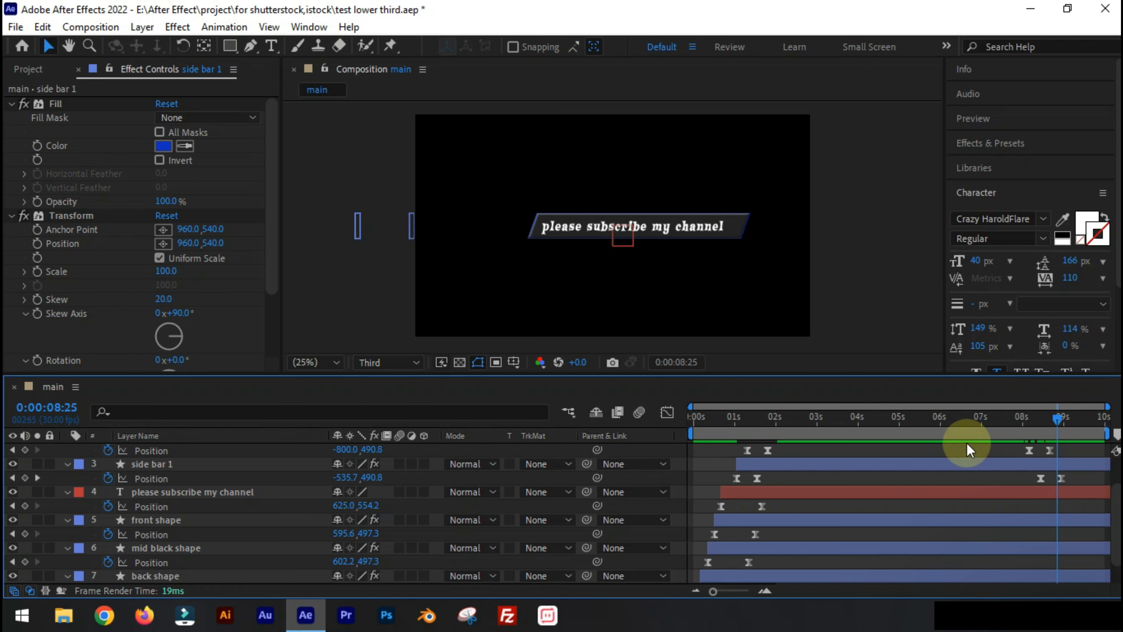
left_click_drag(771, 504, 707, 511)
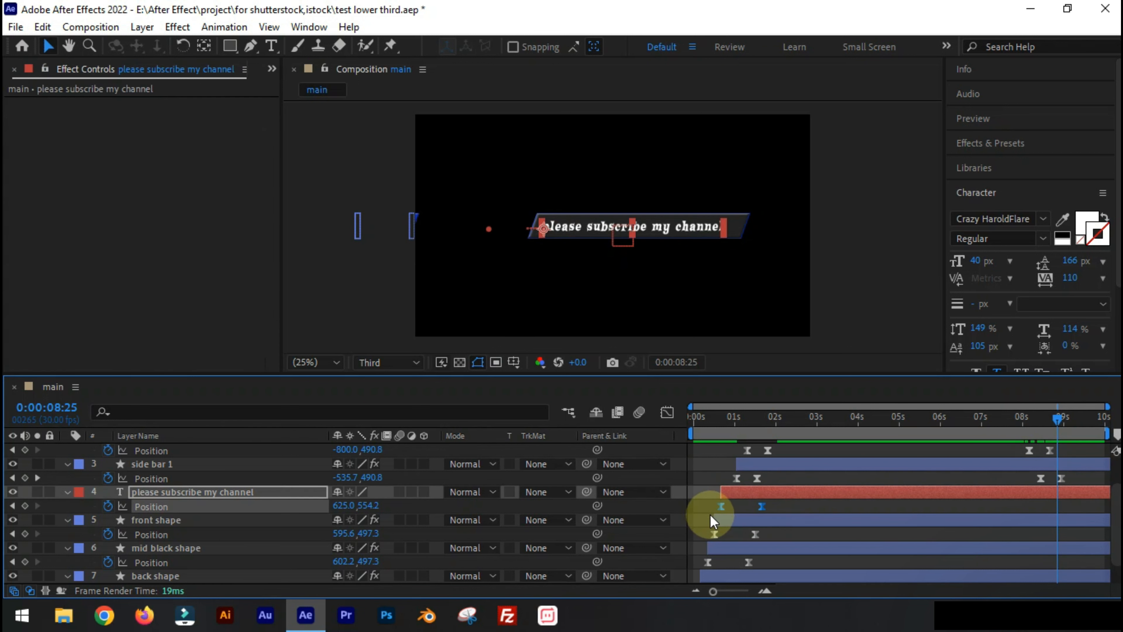
key("ctrl+v")
Step: Duplicate the Position keyframes of the front shape and mid black shape layers at 0:00:08:25
left_click_drag(767, 532, 704, 535)
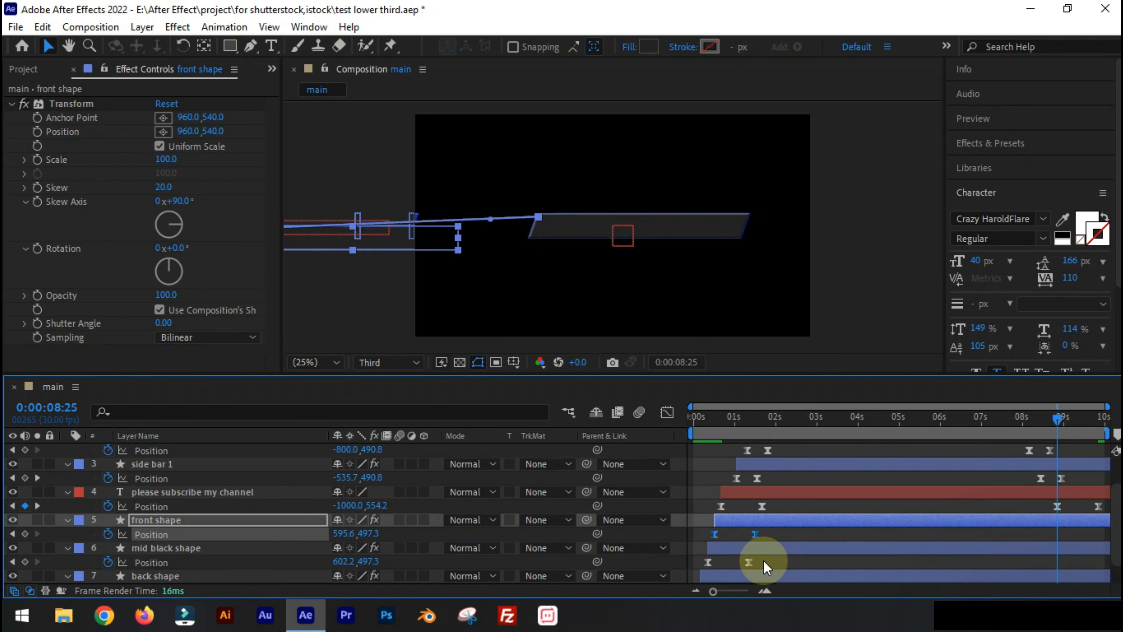
key("ctrl+c")
key("ctrl+v")
left_click_drag(764, 558, 688, 566)
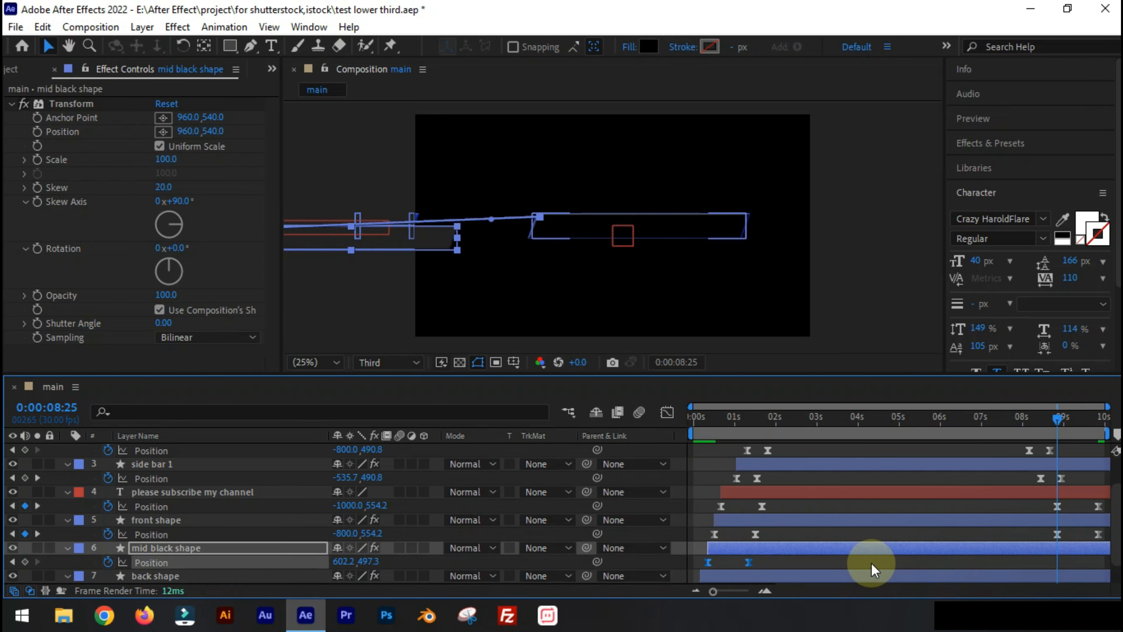
key("ctrl+c")
key("ctrl+v")
left_click_drag(1042, 503, 1108, 567)
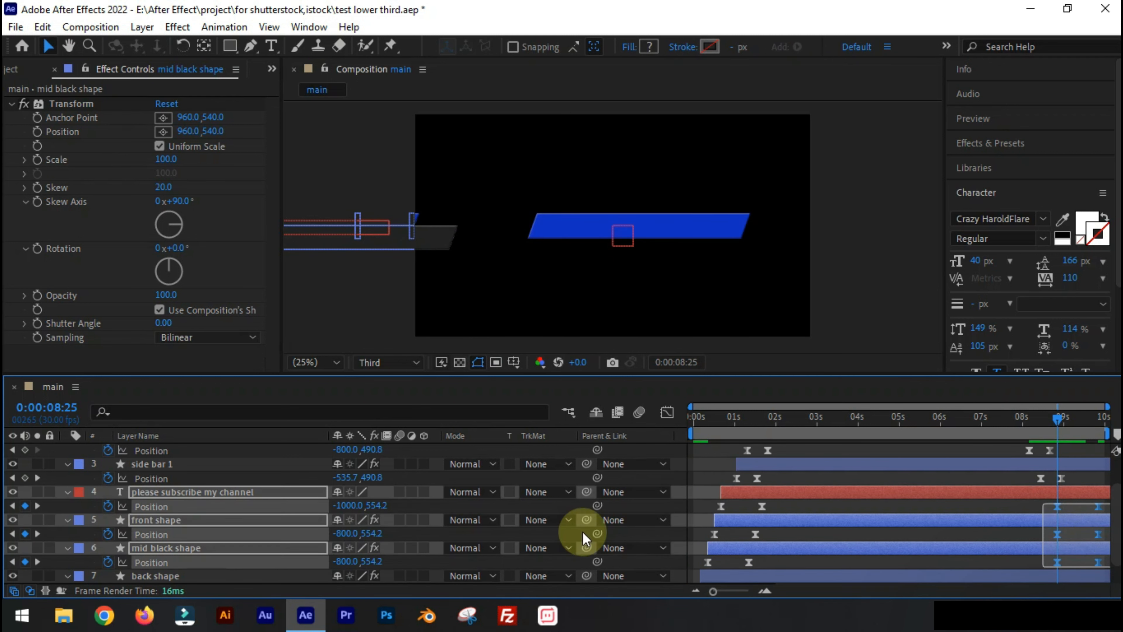
scroll(796, 535, "down", 1)
right_click(1057, 532)
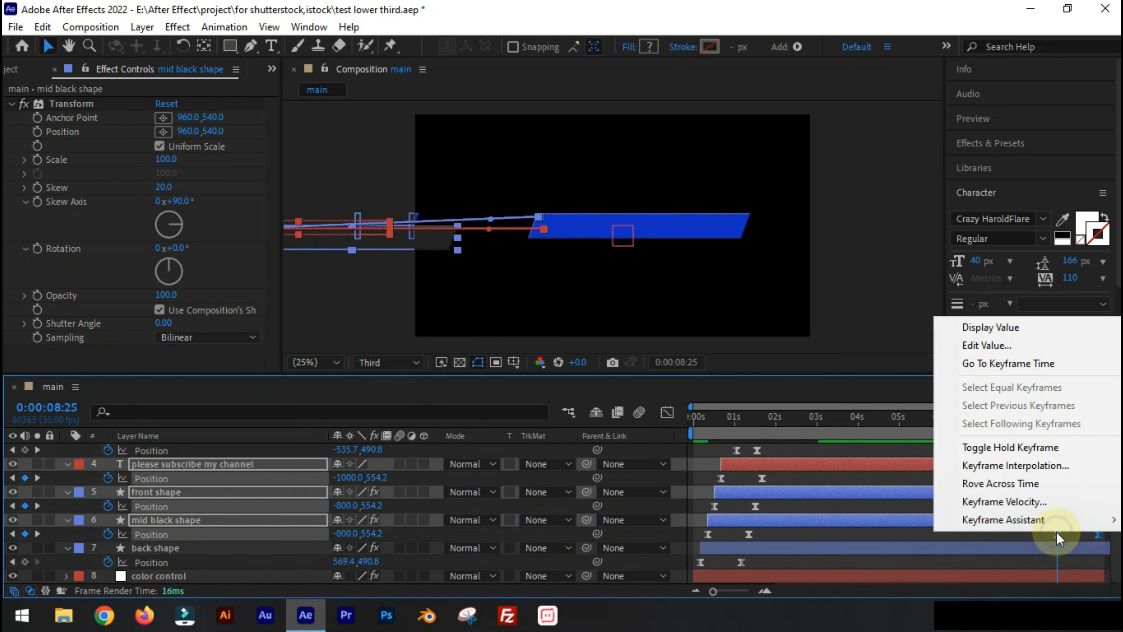
left_click(930, 569)
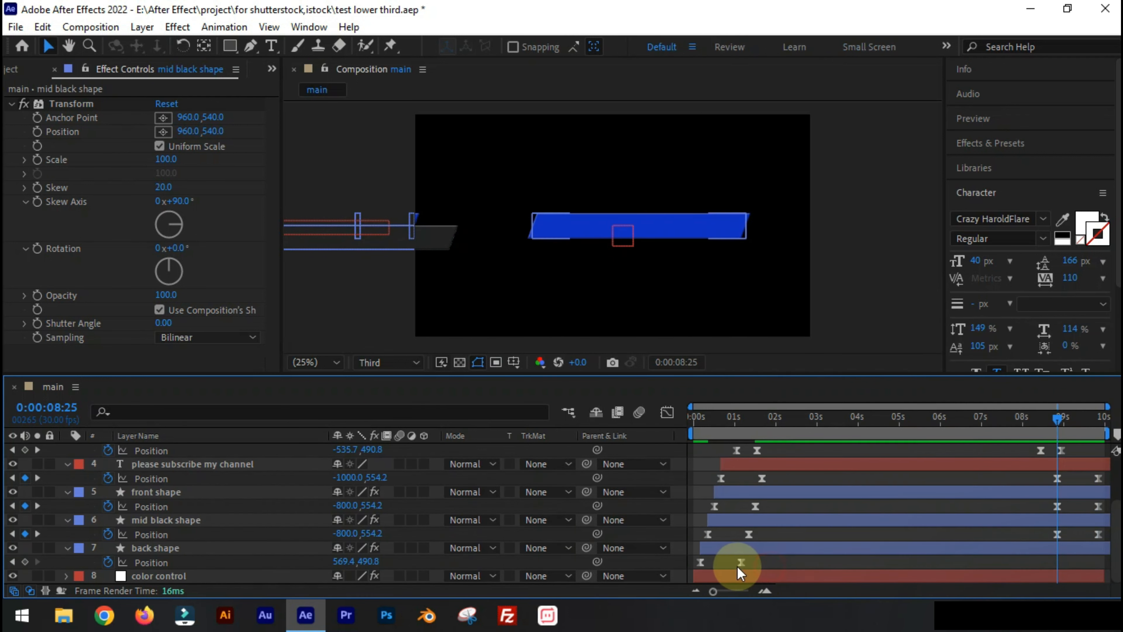
Step: Duplicate the back shape layer's two Position keyframes at 0:00:08:25
left_click(765, 561)
left_click(702, 563)
left_click_drag(696, 575, 697, 573)
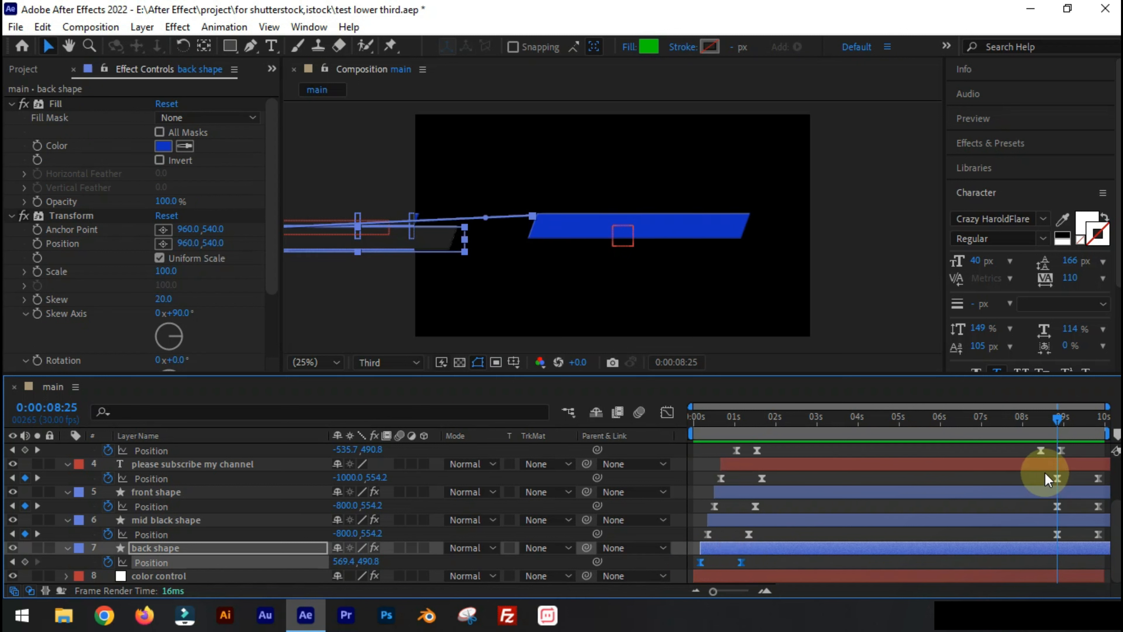
key("ctrl+v")
Step: Time-reverse the duplicated end Position keyframes of the text, front, mid black and back shape layers, and scrub through their exit
left_click_drag(1045, 471, 1101, 573)
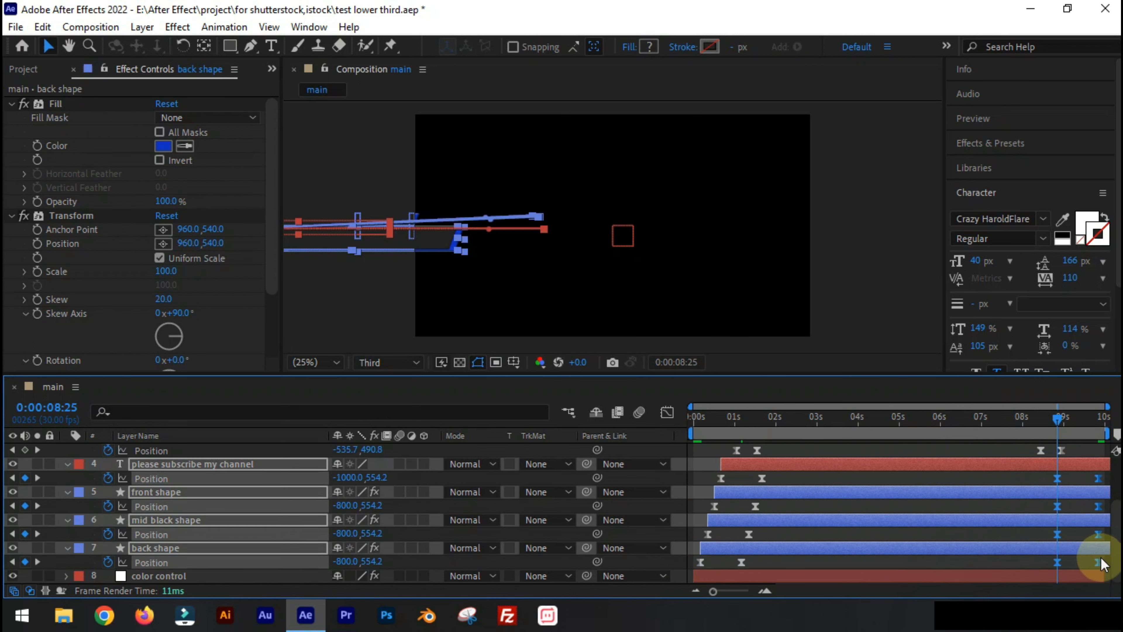
right_click(1053, 562)
mouse_move(1052, 551)
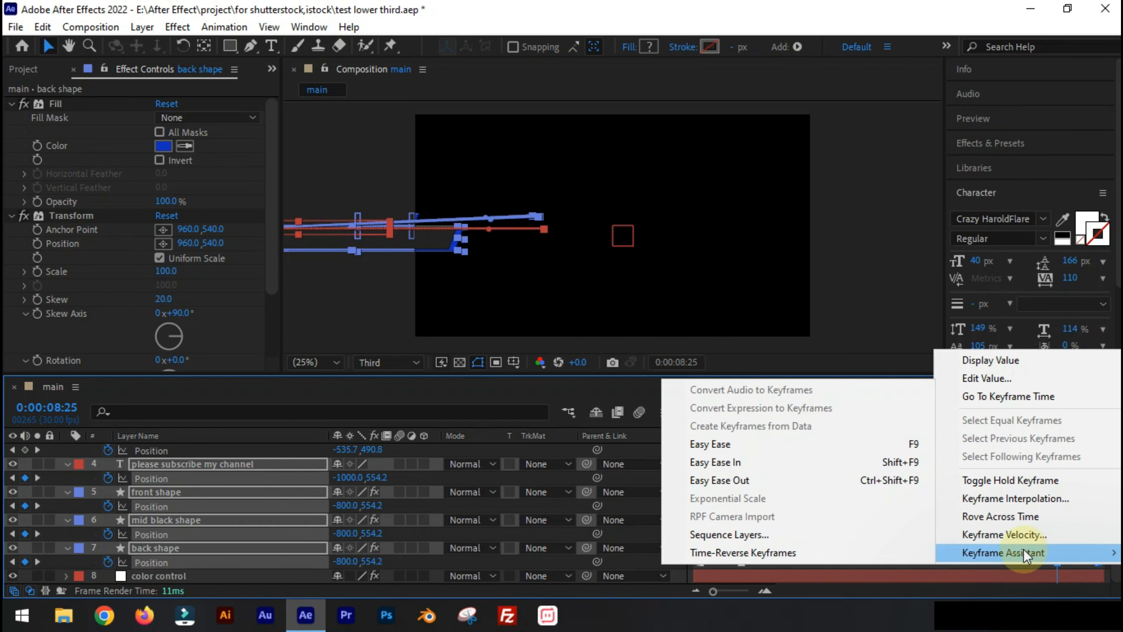
left_click(864, 550)
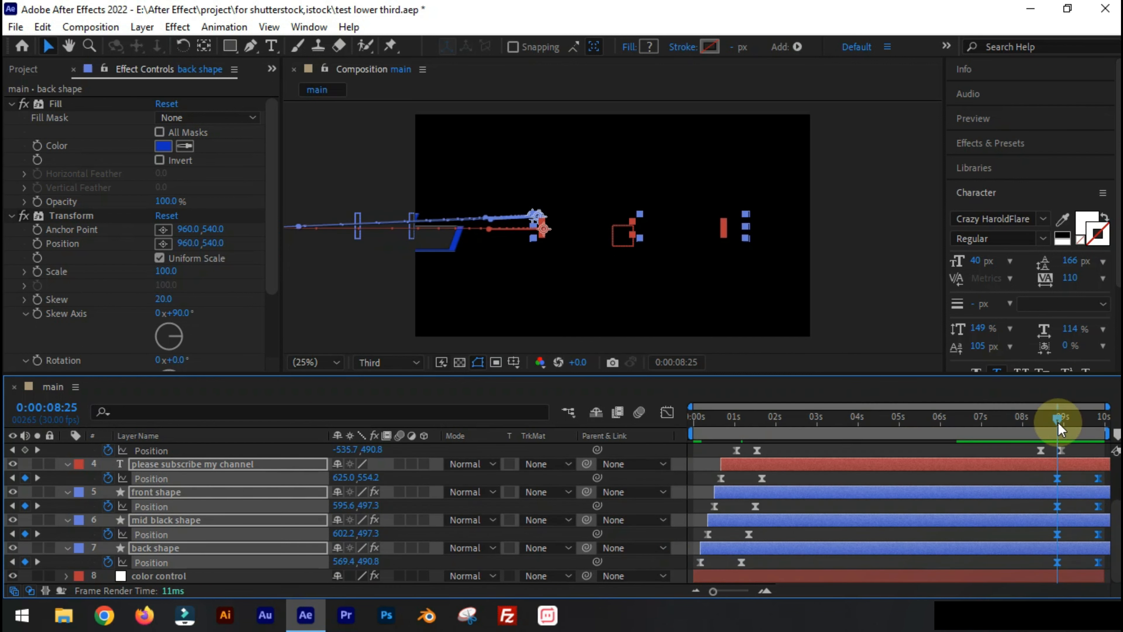
left_click(1072, 420)
mouse_move(1072, 421)
left_mouse_down()
mouse_move(1094, 421)
mouse_move(1082, 425)
left_mouse_up()
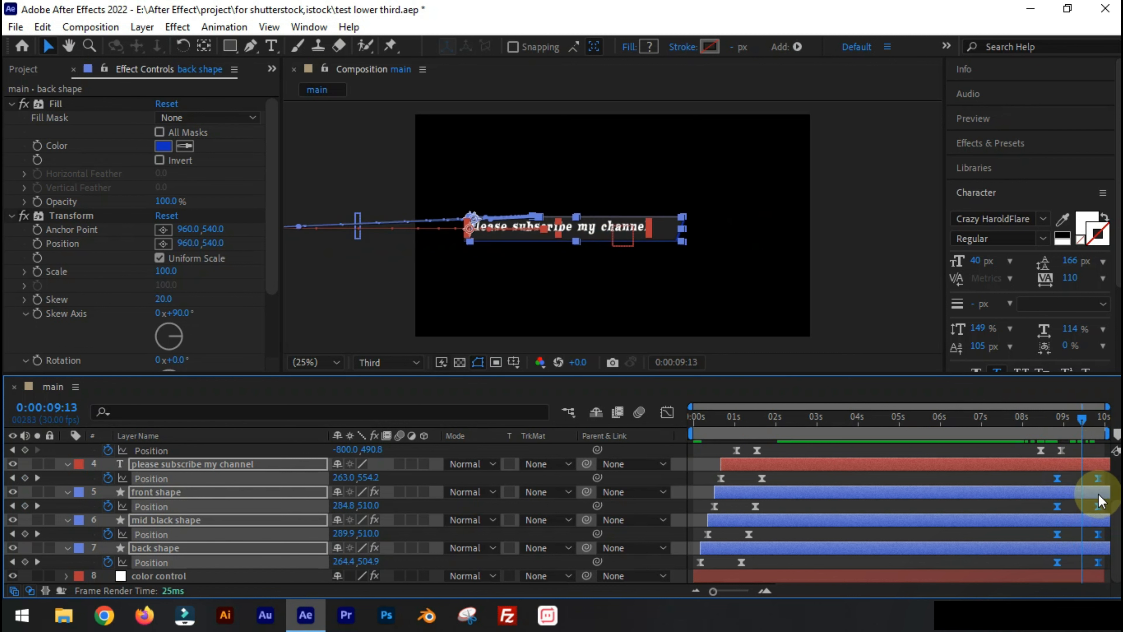
Step: Stagger the exit starts by moving the first exit keyframe of front shape to about 0:00:09:00, mid black shape to 0:00:09:06 and back shape to 0:00:09:12
left_click_drag(1058, 507, 1034, 509)
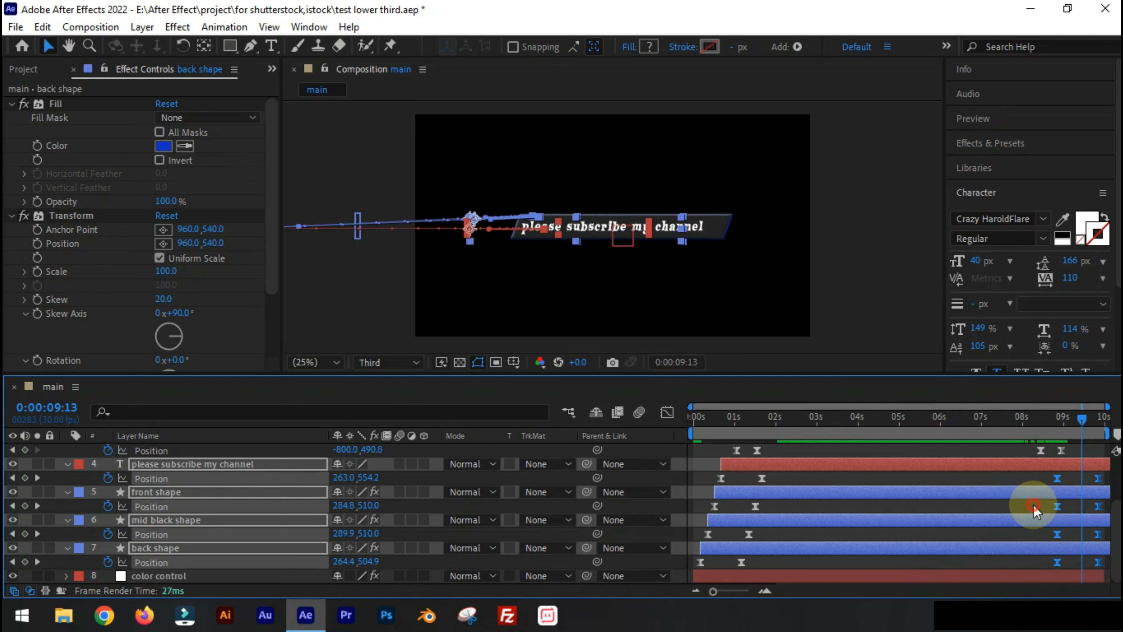
left_click(1052, 507)
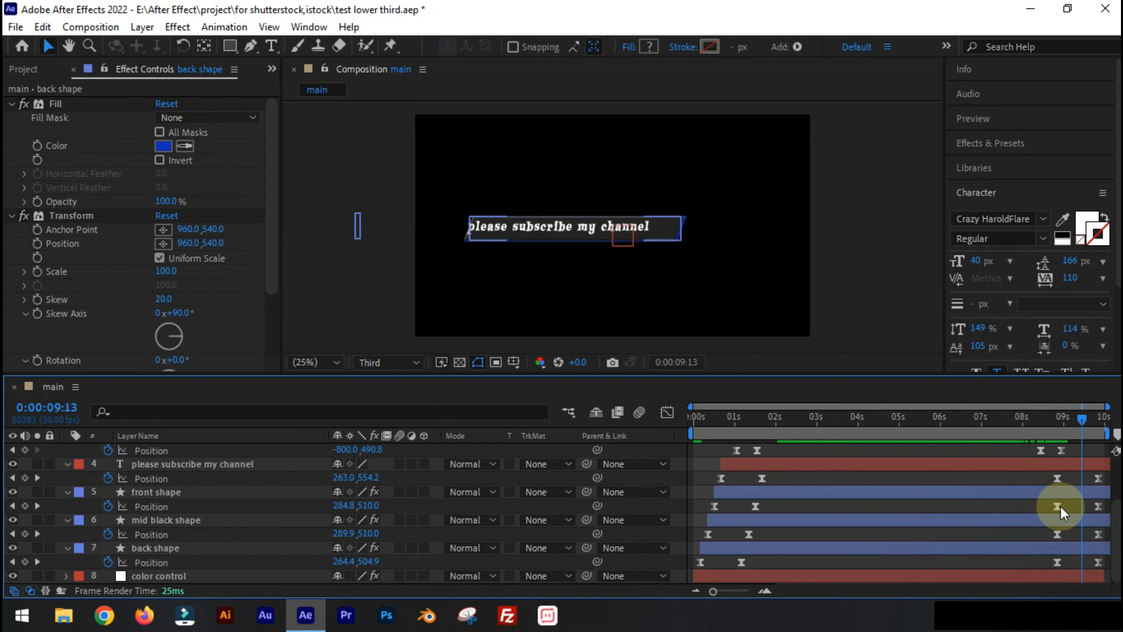
left_click_drag(1060, 507, 1066, 513)
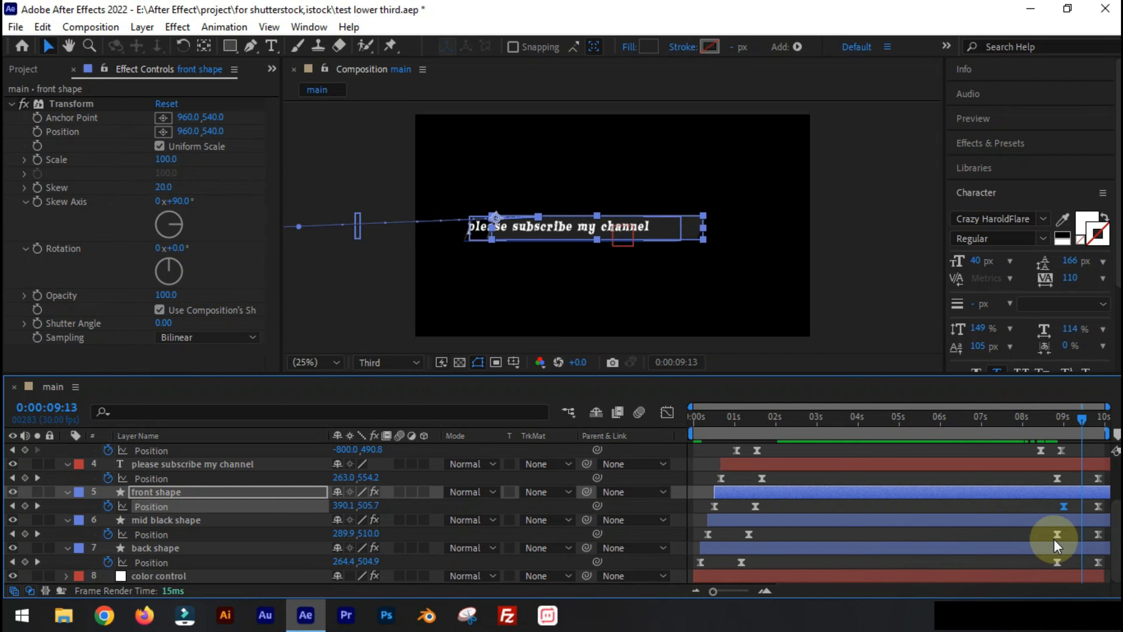
left_click_drag(1057, 535, 1072, 537)
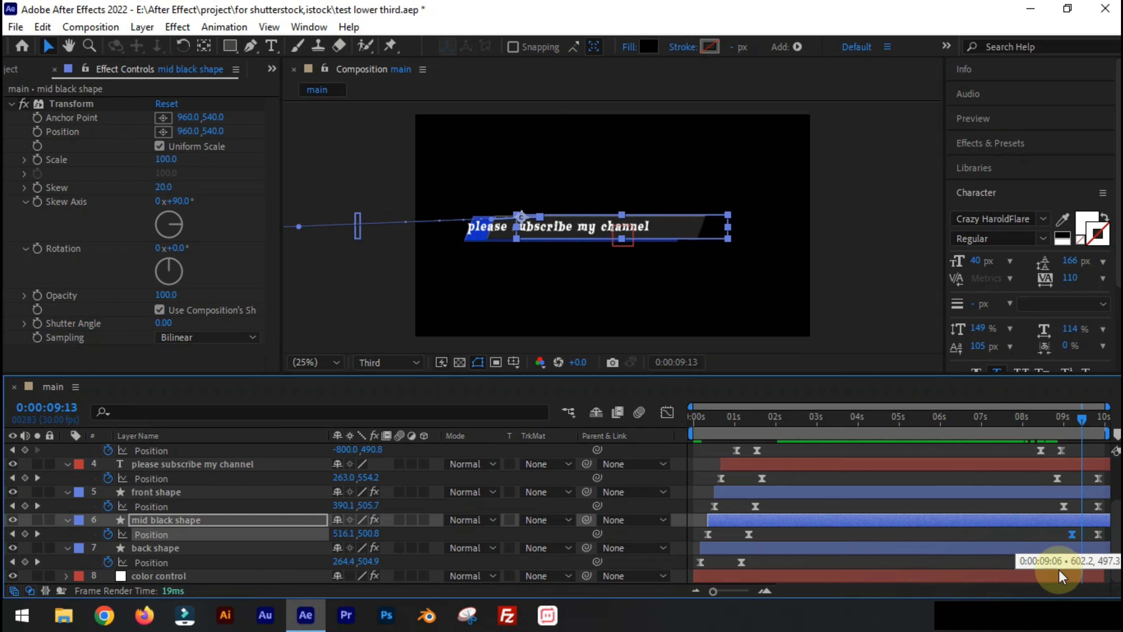
left_click_drag(1057, 563, 1081, 562)
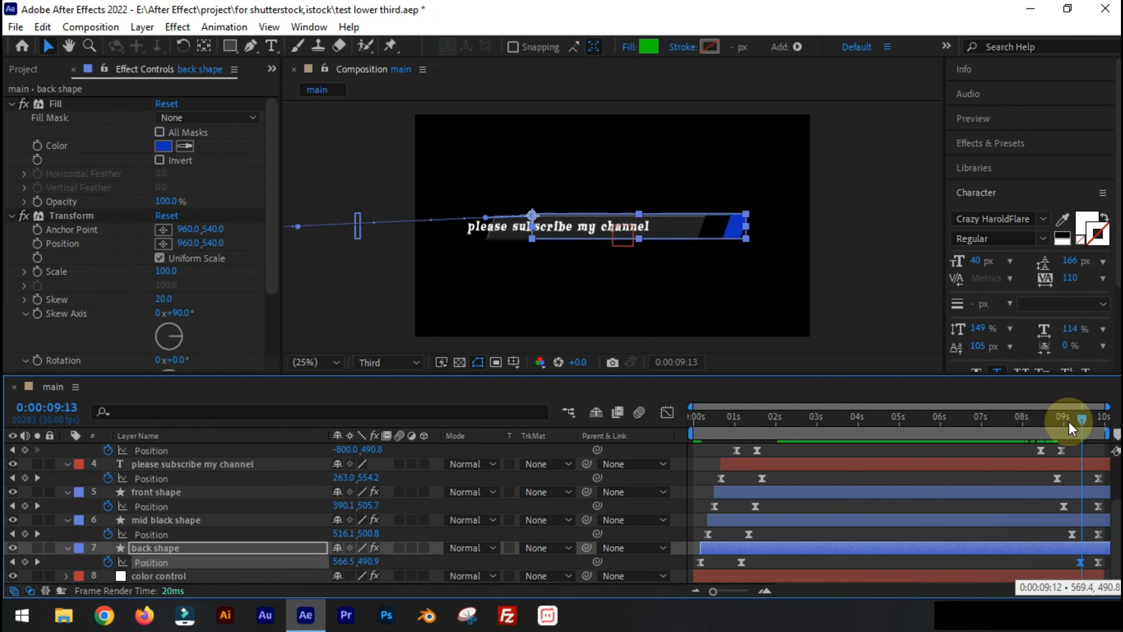
left_click_drag(1035, 418, 770, 471)
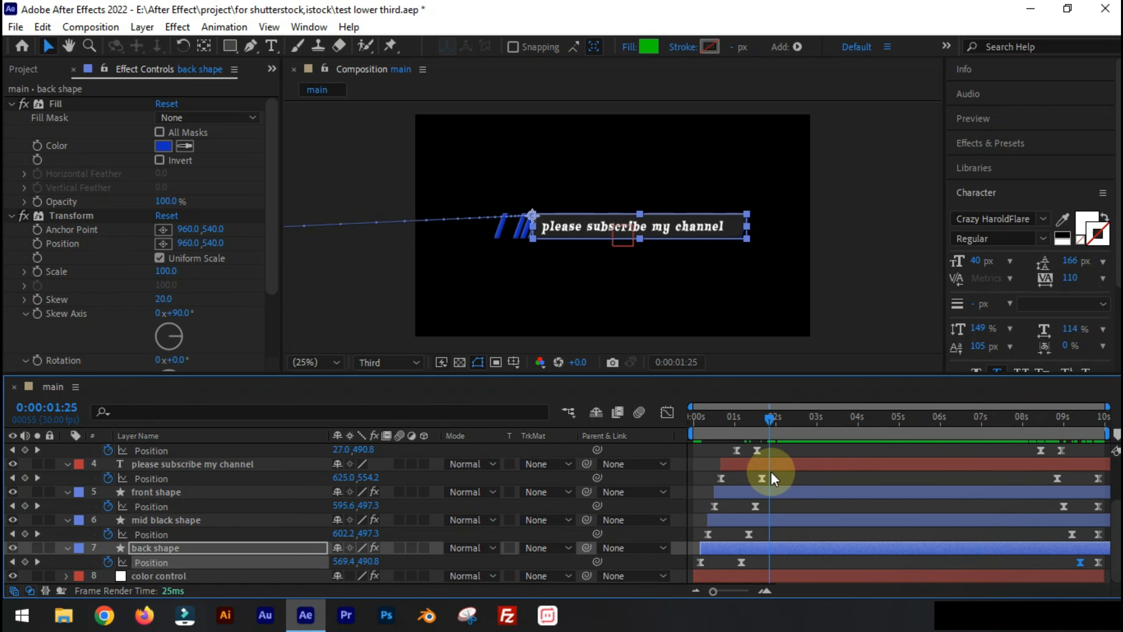
Step: Collapse the properties of all layers in the main composition and deselect them
scroll(122, 542, "up", 3)
left_click(133, 508, "shift")
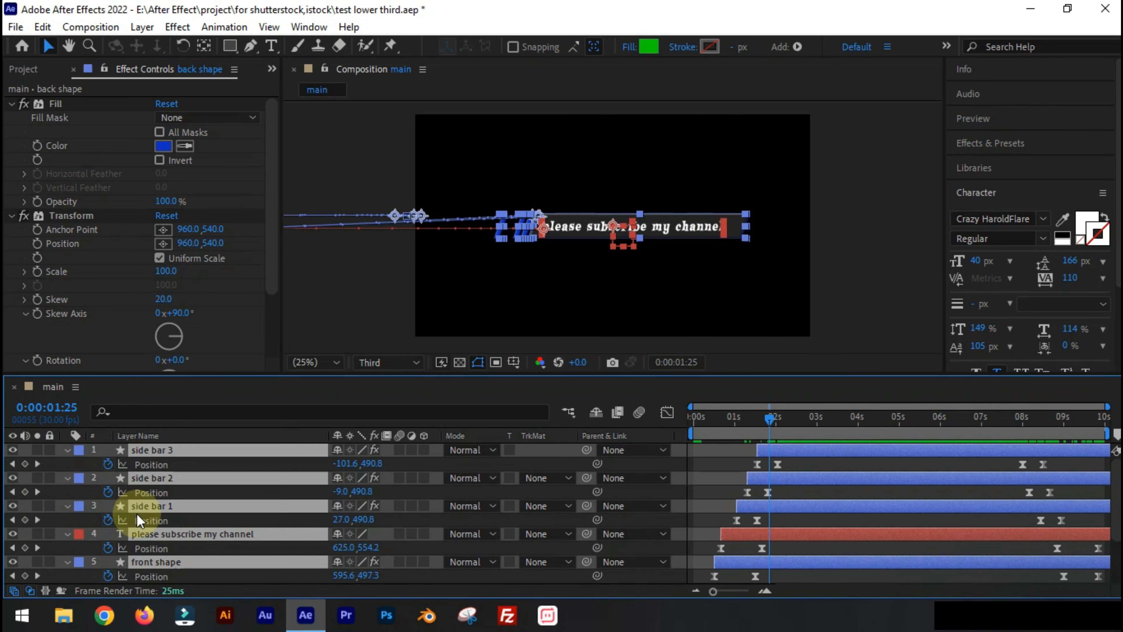
left_click(71, 451, "shift")
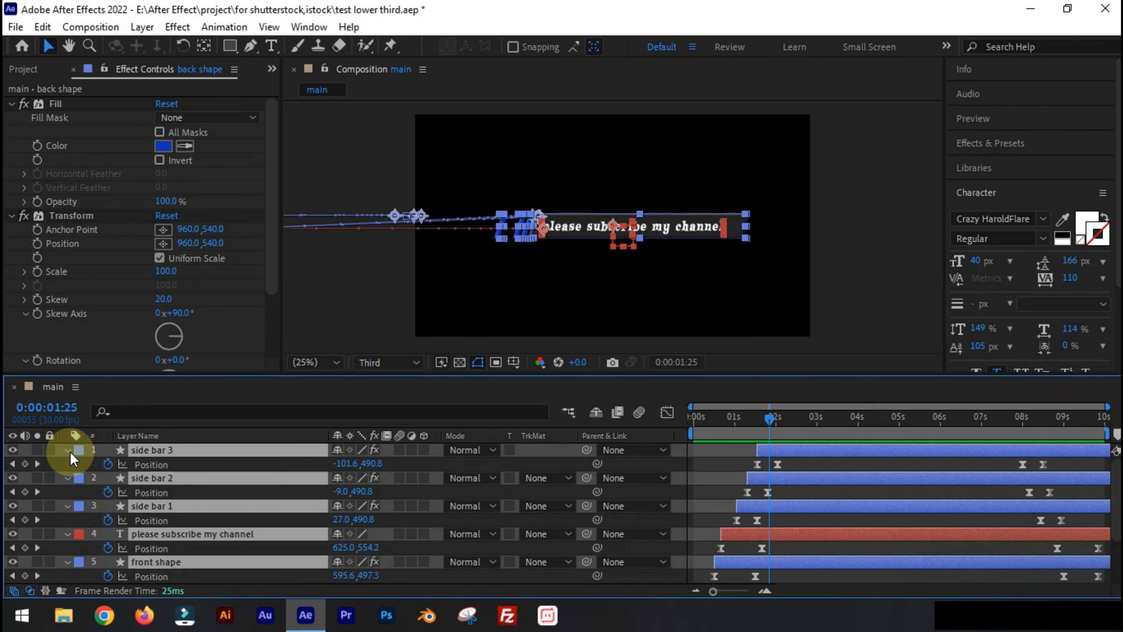
left_click(66, 450)
left_click(211, 558)
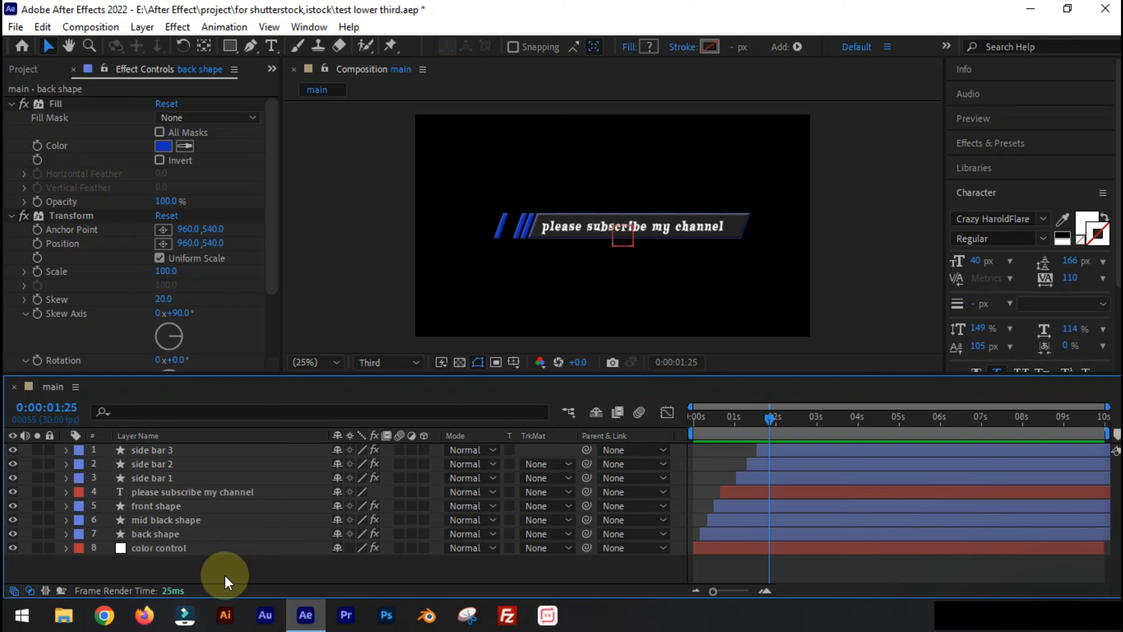
Step: Create a black 1920 x 1080 px solid named "optical flare" above the other layers and save the project
right_click(213, 558)
left_click(365, 354)
left_click(455, 400)
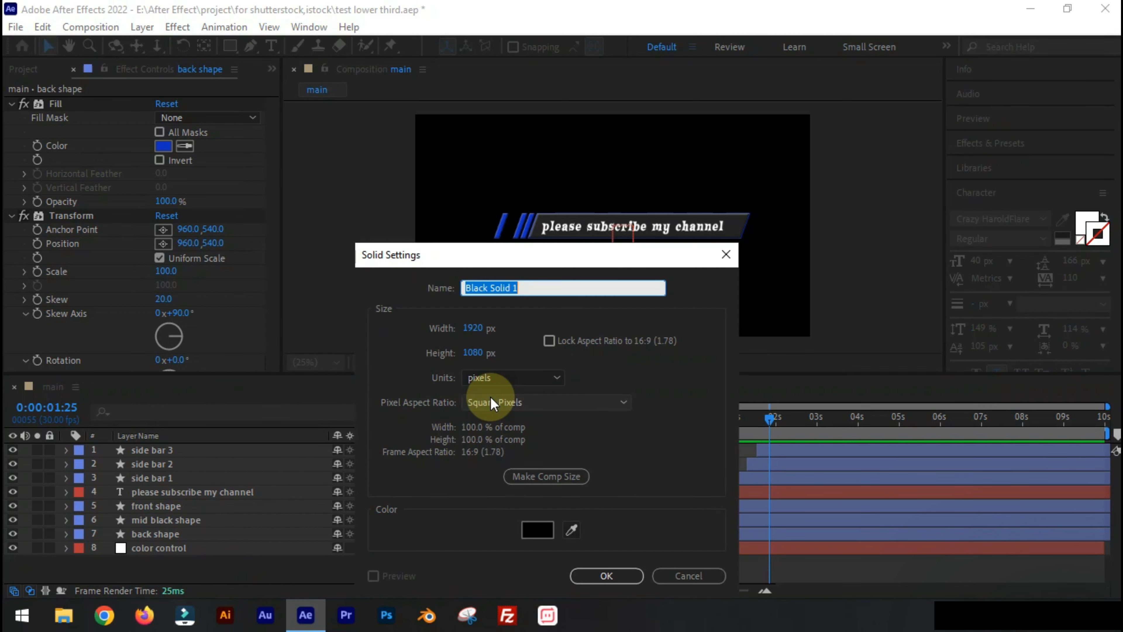
type("optical flare")
key("Return")
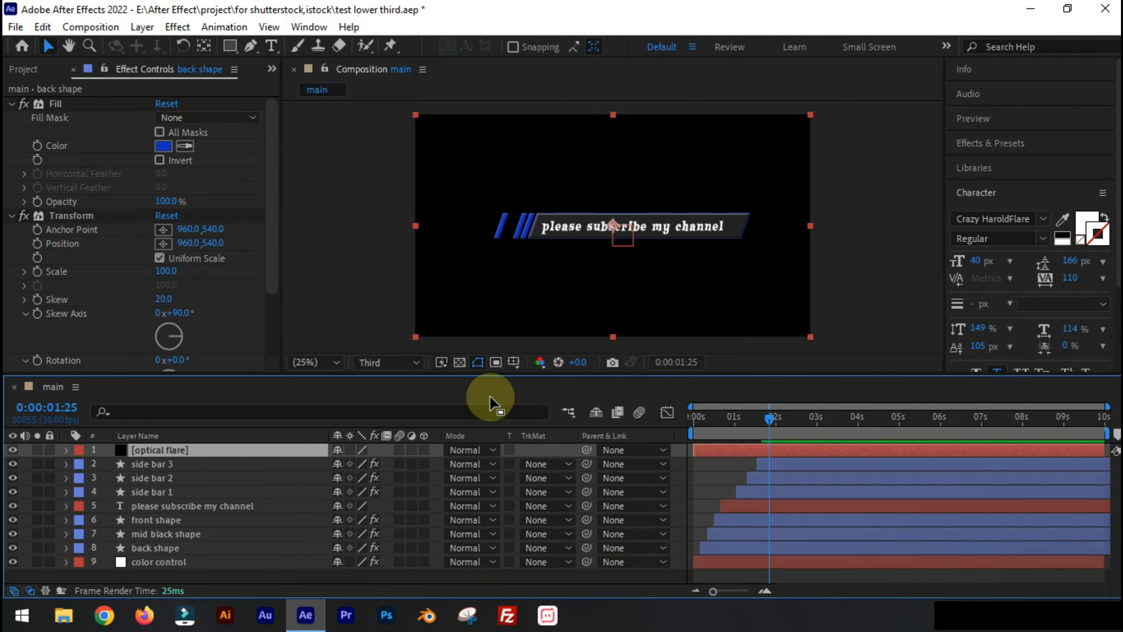
left_click(15, 27)
left_click(25, 143)
Step: Apply the Video Copilot Optical Flares effect to the optical flare solid and set its Render Mode to On Transparent
left_click(990, 146)
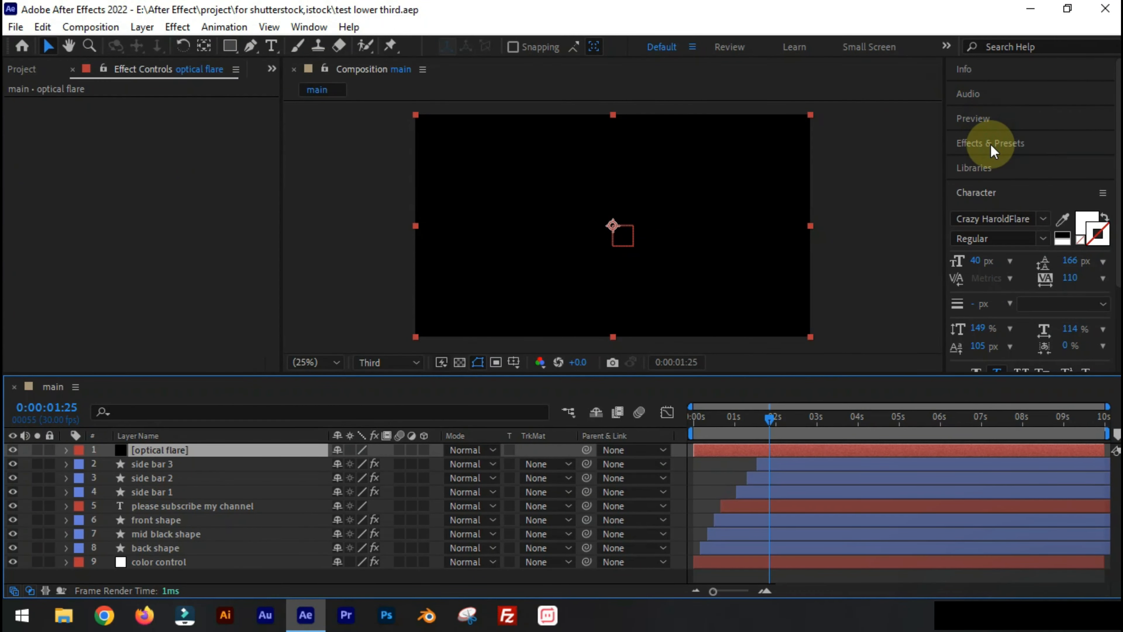
left_click(1016, 166)
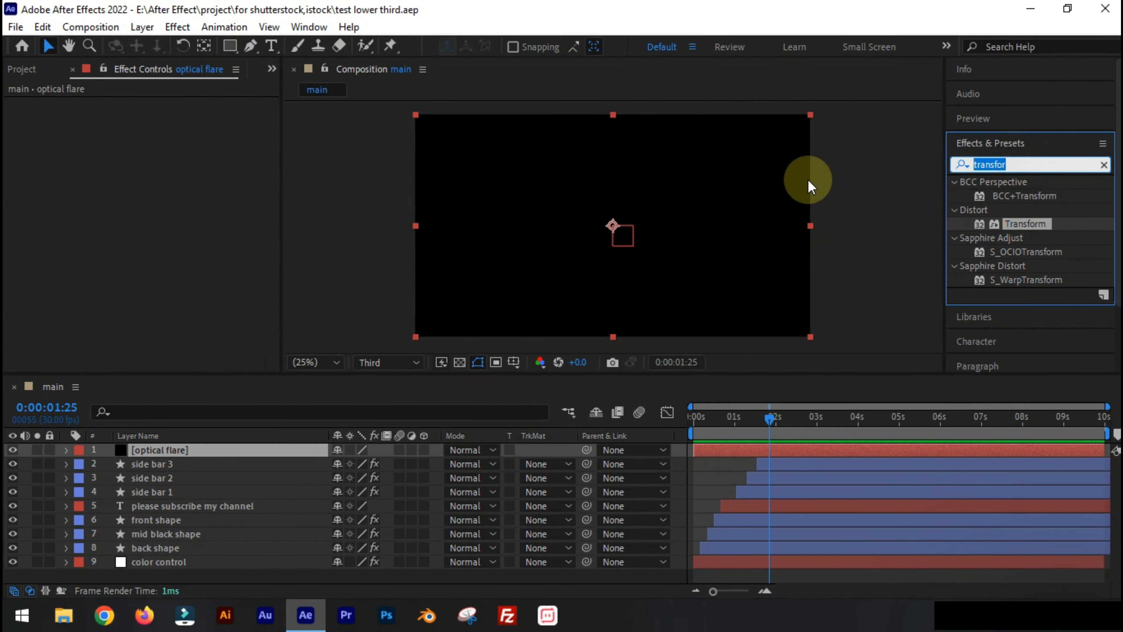
type("optical")
left_click_drag(1025, 310, 288, 448)
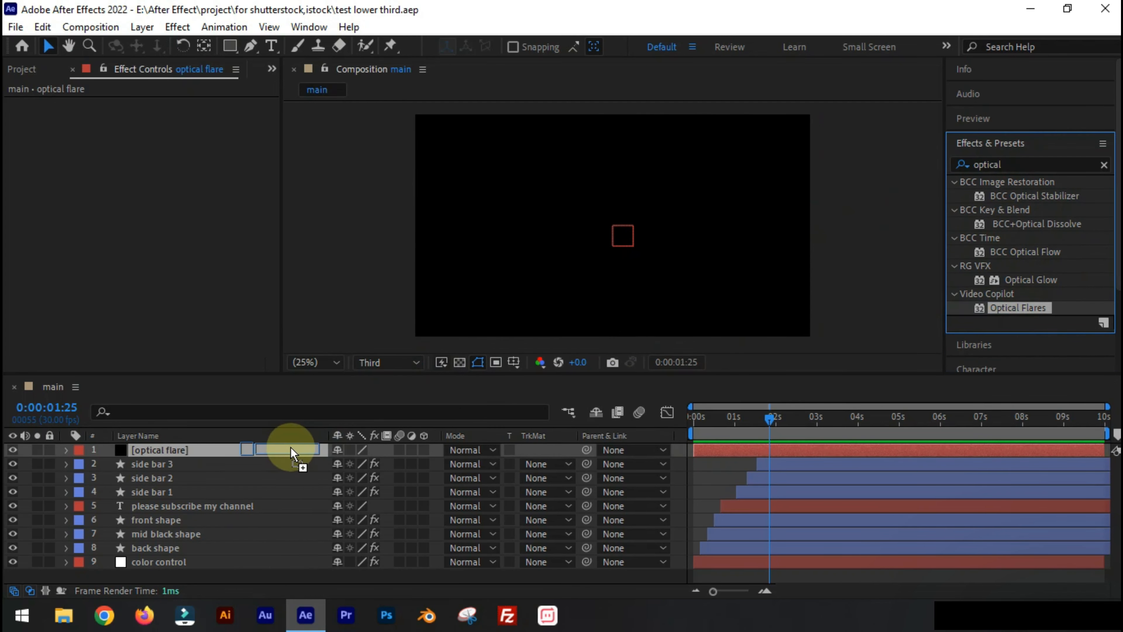
left_click(165, 365)
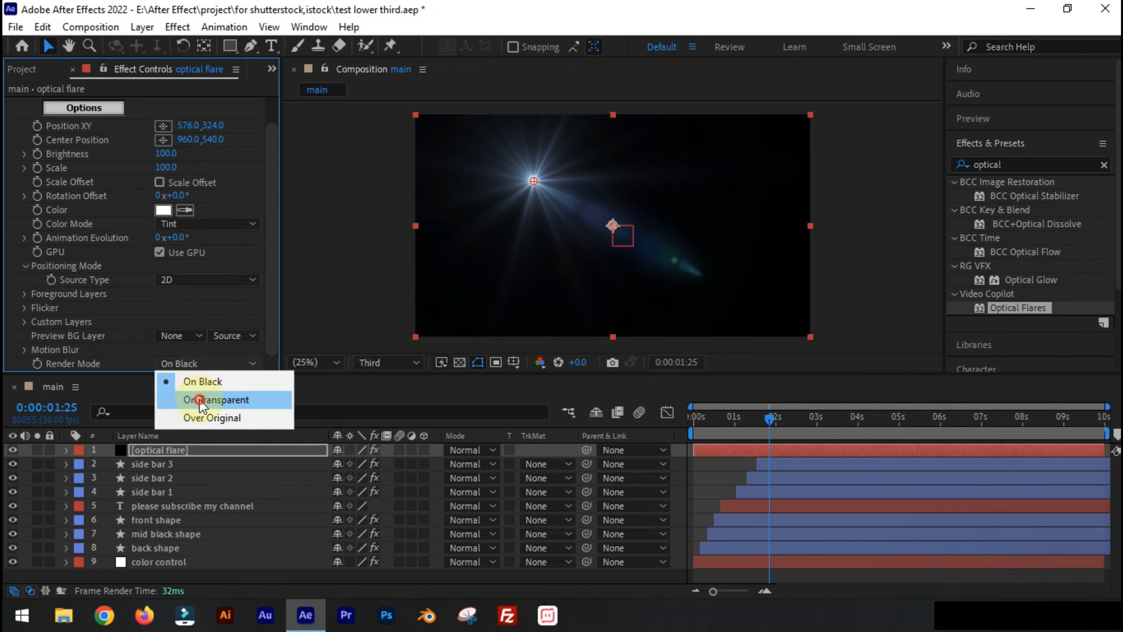
left_click(194, 401)
Step: In the Optical Flares options, clear the default flare and load the Search Light preset from the Light presets
left_click(59, 111)
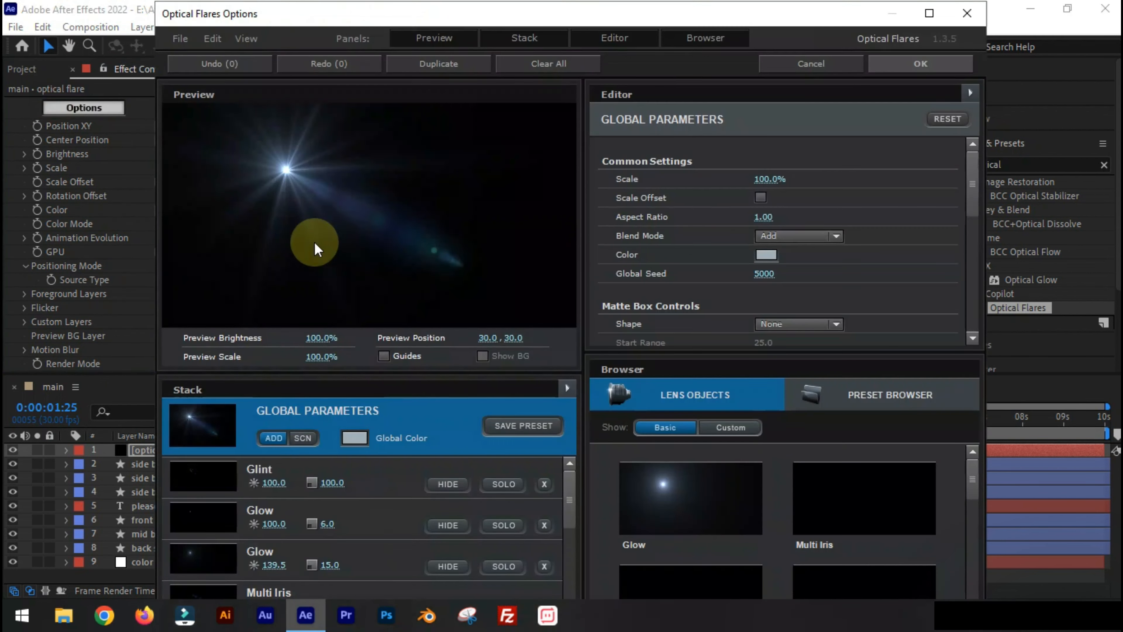
left_click(541, 64)
left_click(619, 358)
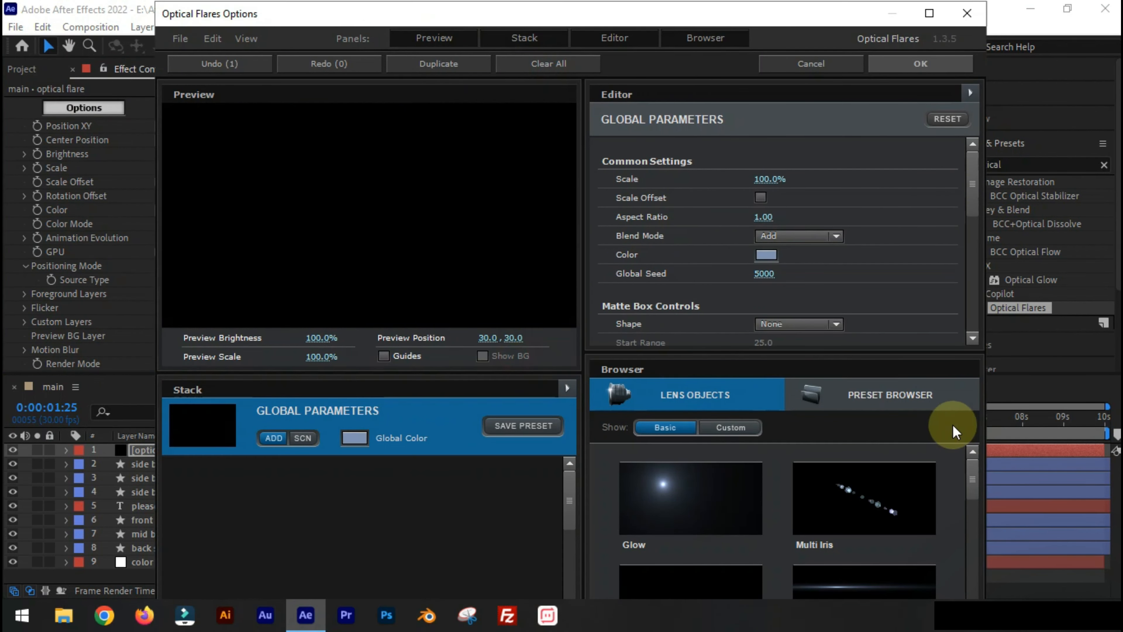
left_click(906, 396)
scroll(818, 553, "down", 10)
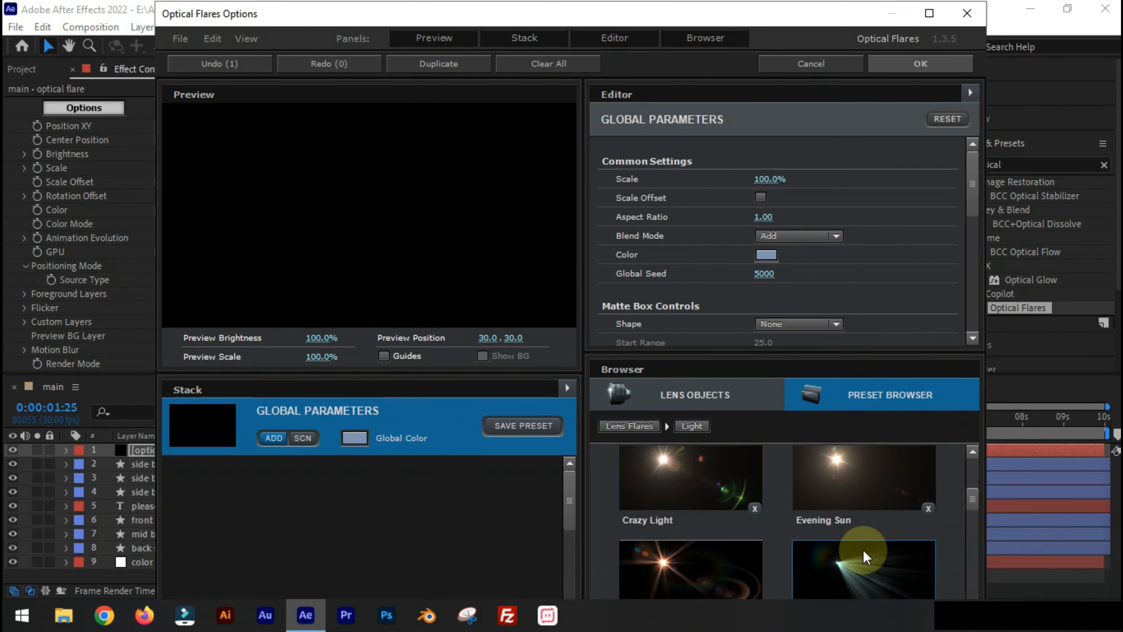
scroll(826, 540, "down", 3)
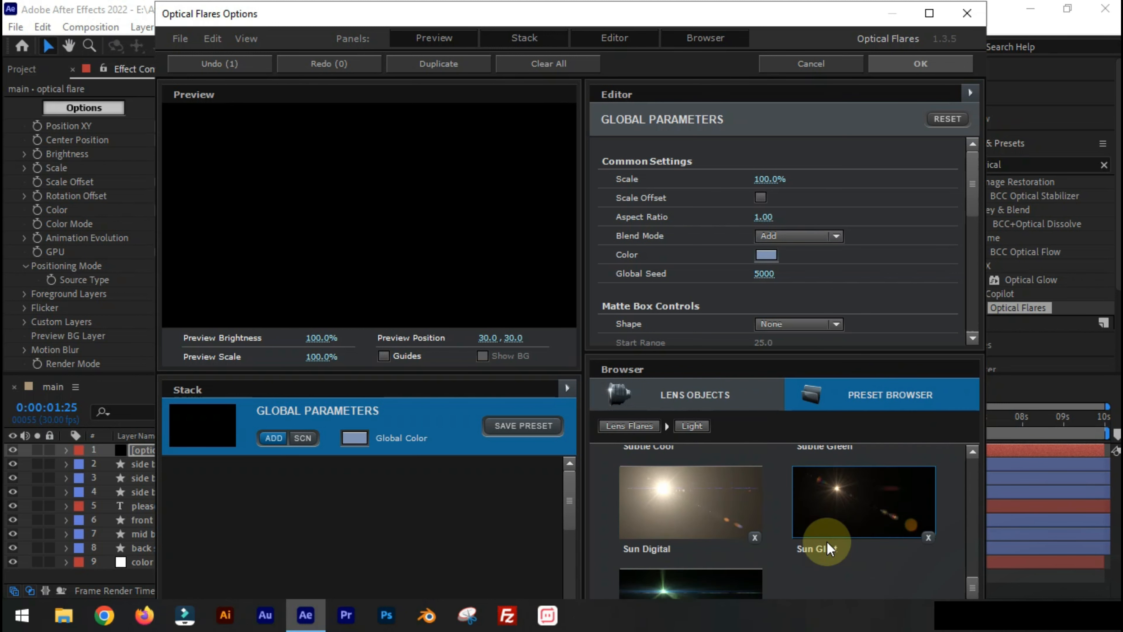
scroll(829, 541, "up", 3)
left_click(854, 484)
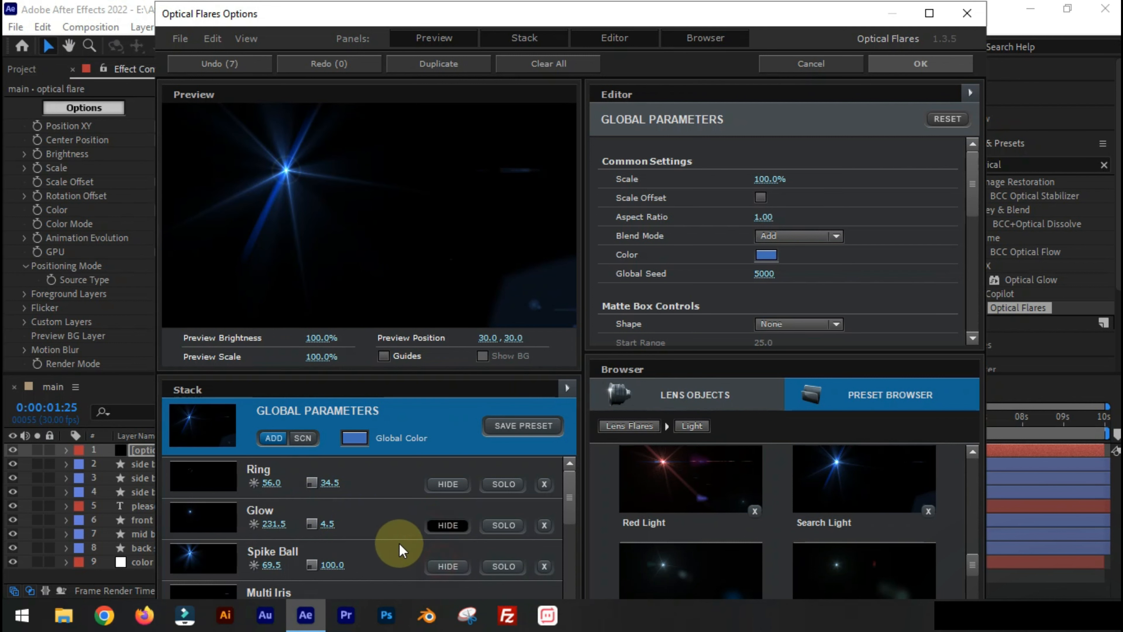
Step: Hide the Multi Iris and Iris elements in the flare's stack and apply the Optical Flares options
scroll(438, 535, "down", 3)
left_click(448, 533)
scroll(416, 568, "up", 2)
left_click(447, 577)
scroll(398, 545, "down", 1)
scroll(437, 522, "up", 2)
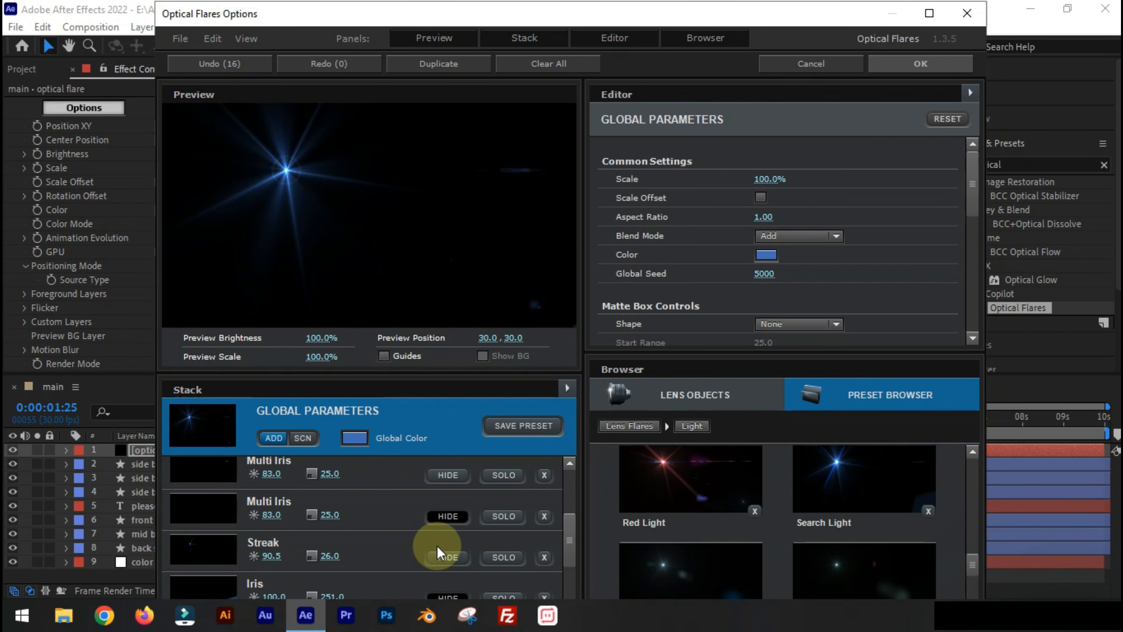
scroll(446, 484, "up", 2)
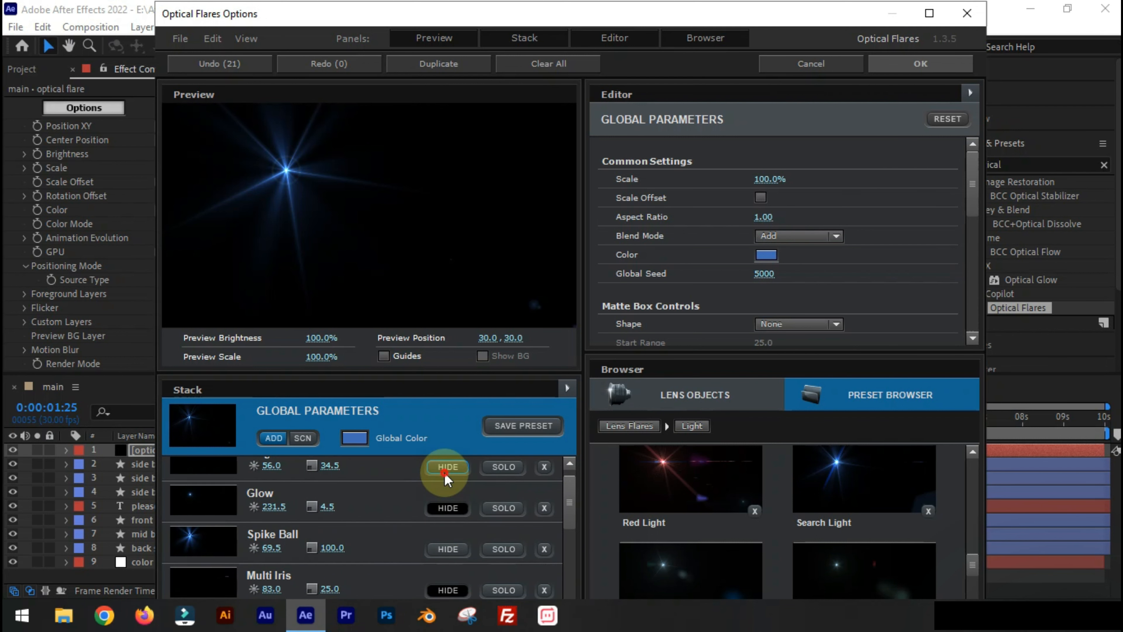
scroll(420, 507, "up", 1)
scroll(415, 495, "down", 3)
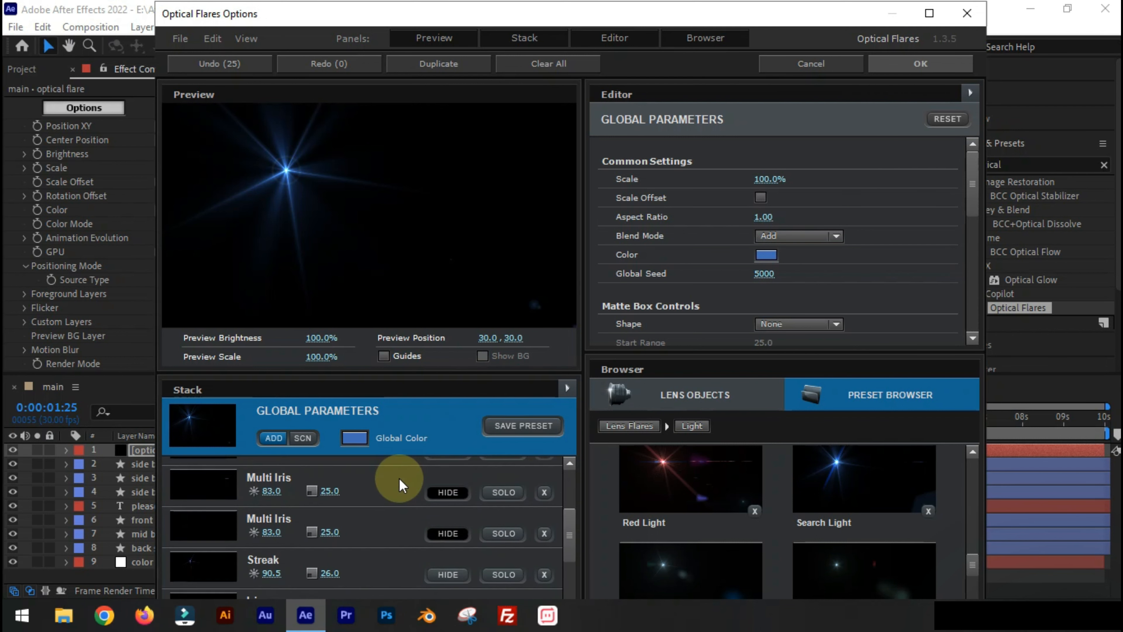
left_click(924, 63)
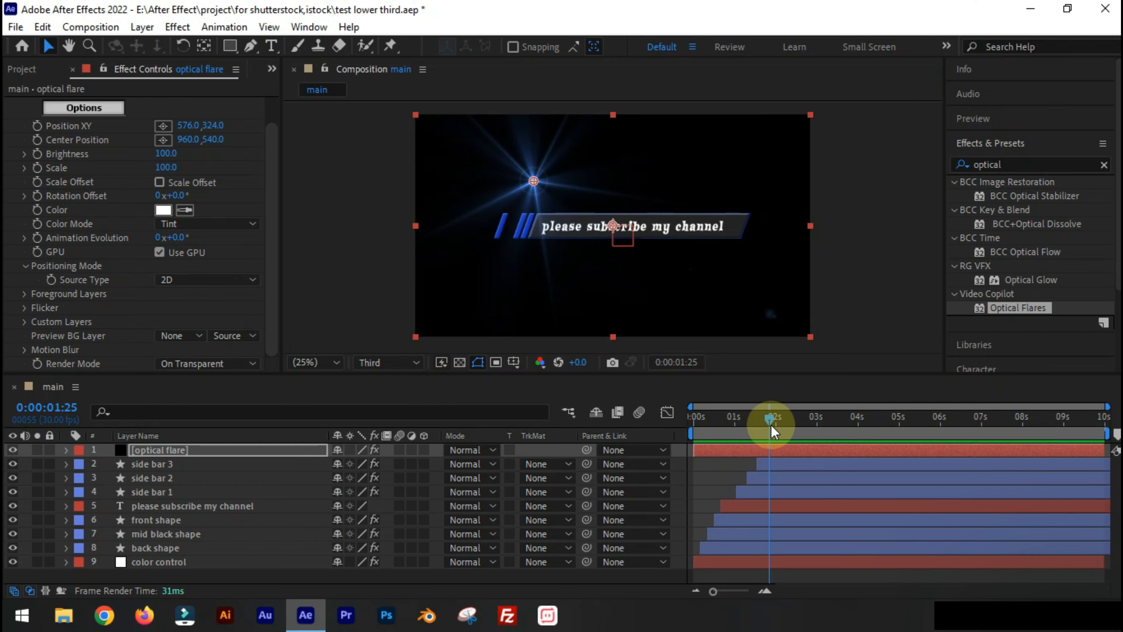
Step: Draw an open Pen tool mask on the optical flare layer along the slanted end and lower edge of the text bar
left_click(195, 450)
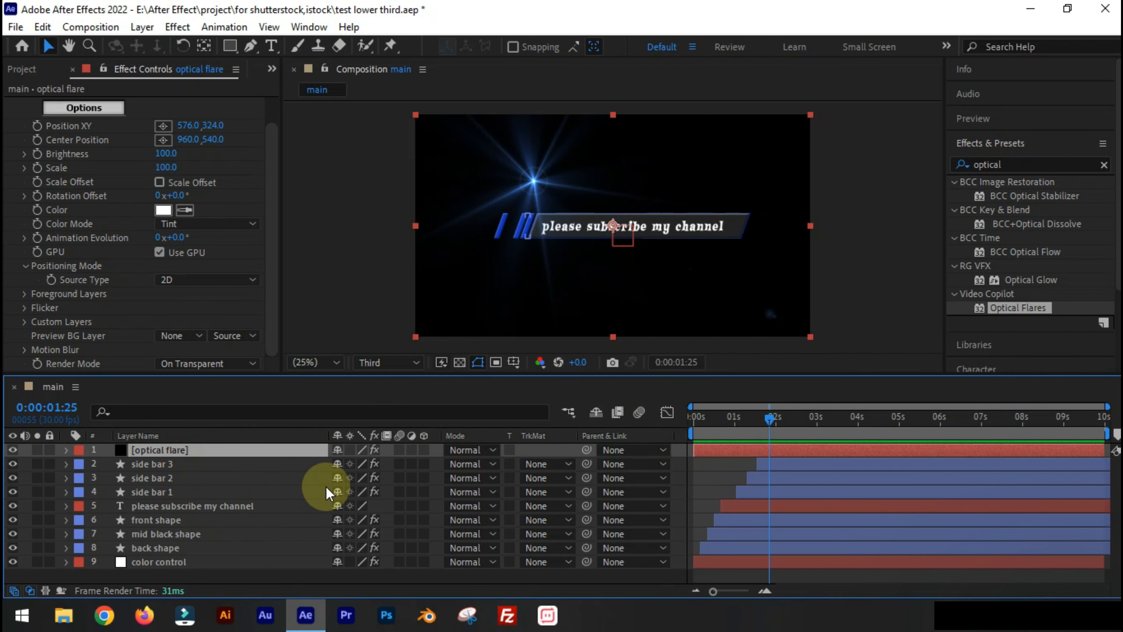
left_click_drag(359, 379, 370, 464)
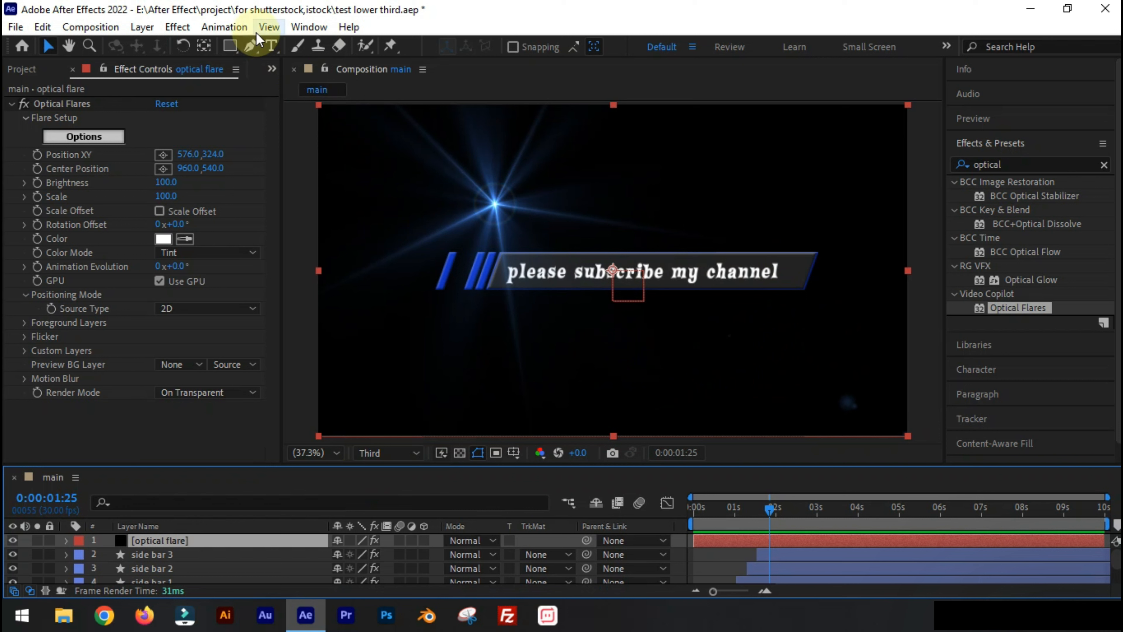
left_click(251, 44)
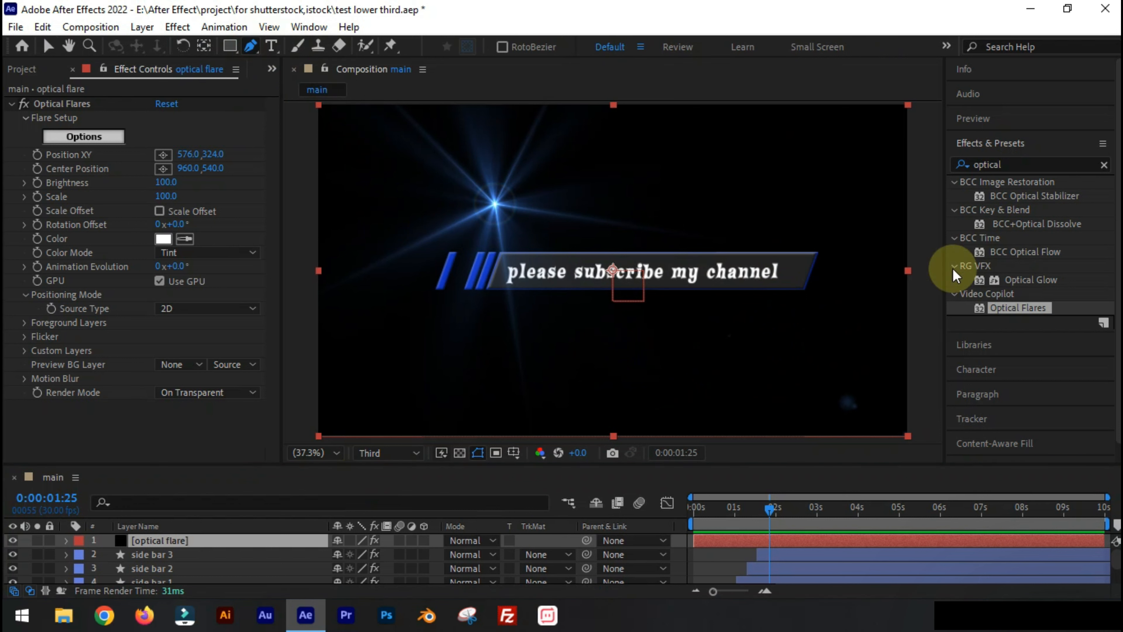
left_click(817, 253)
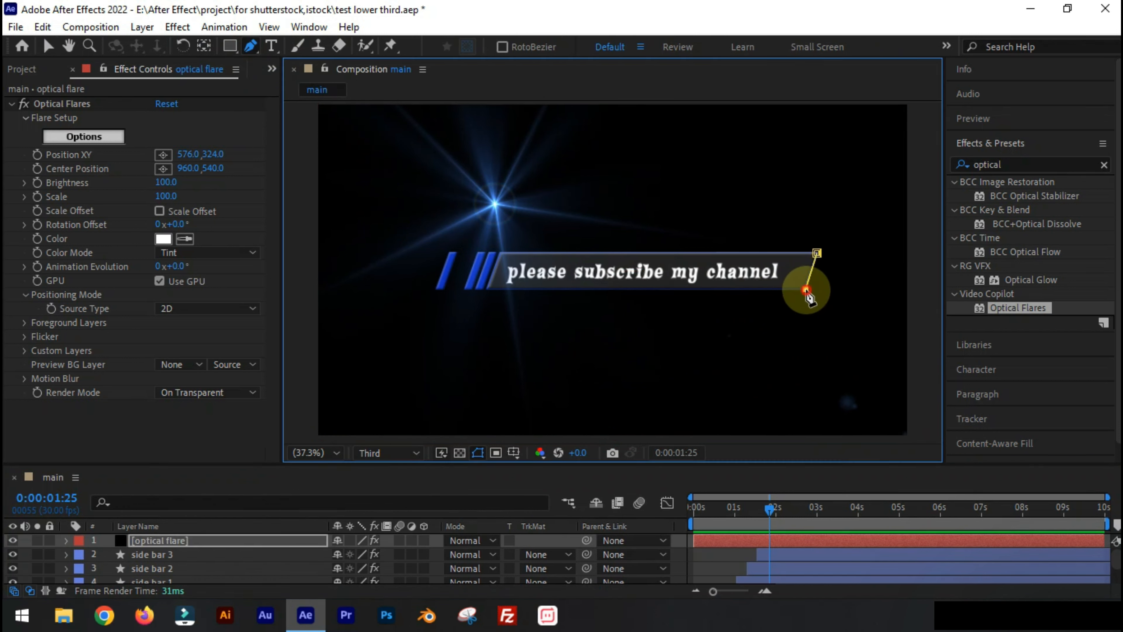
left_click(805, 290)
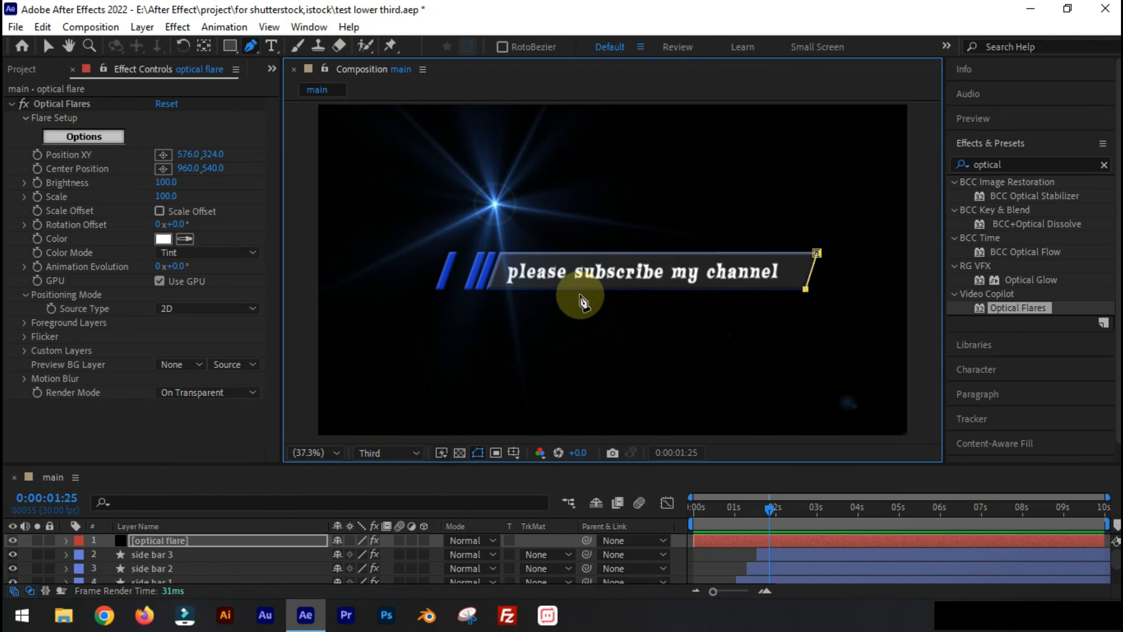
left_click(490, 290)
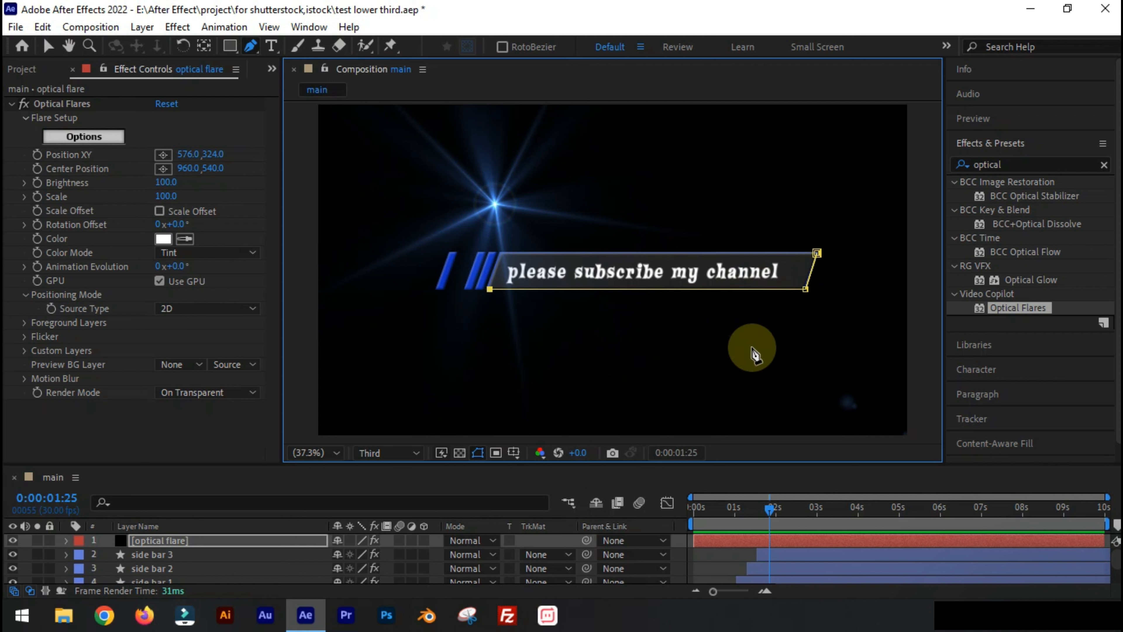
Step: Set the flare's positioning Source Type to Mask and choose Mask 1 as its mask
left_click(54, 47)
left_click(177, 308)
left_click(221, 381)
left_click(183, 392)
left_click(195, 292)
left_click(23, 380)
left_click(22, 376)
left_click(166, 392)
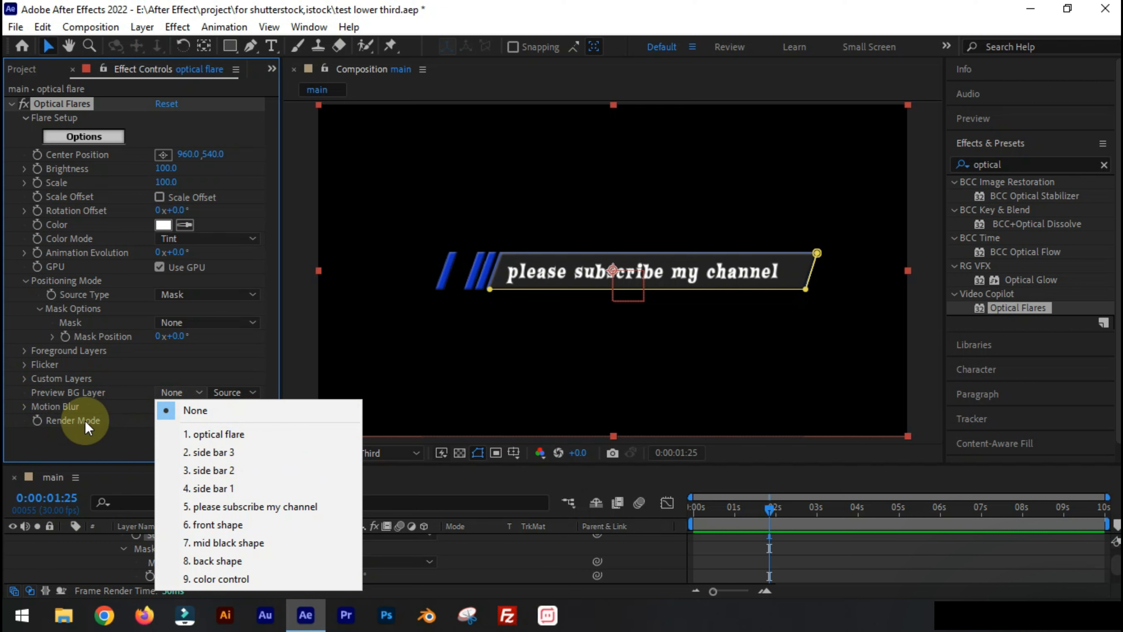
left_click(110, 456)
left_click(201, 327)
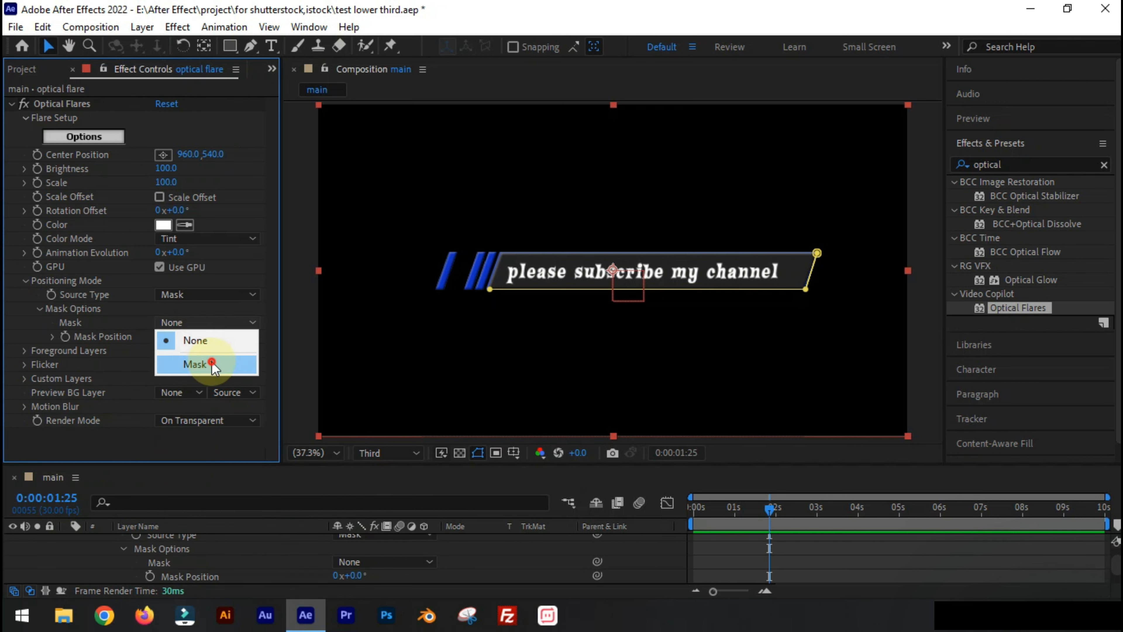
left_click(213, 364)
Step: Set the flare's Scale to 25 and its Brightness to 115
left_click(167, 168)
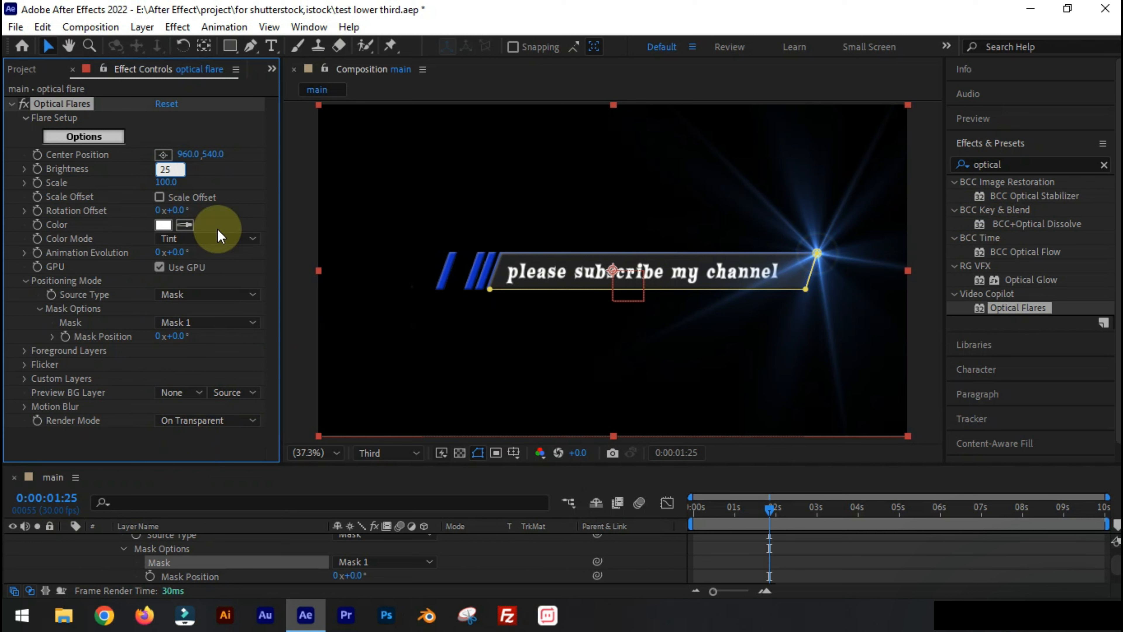
type("25")
key("Return")
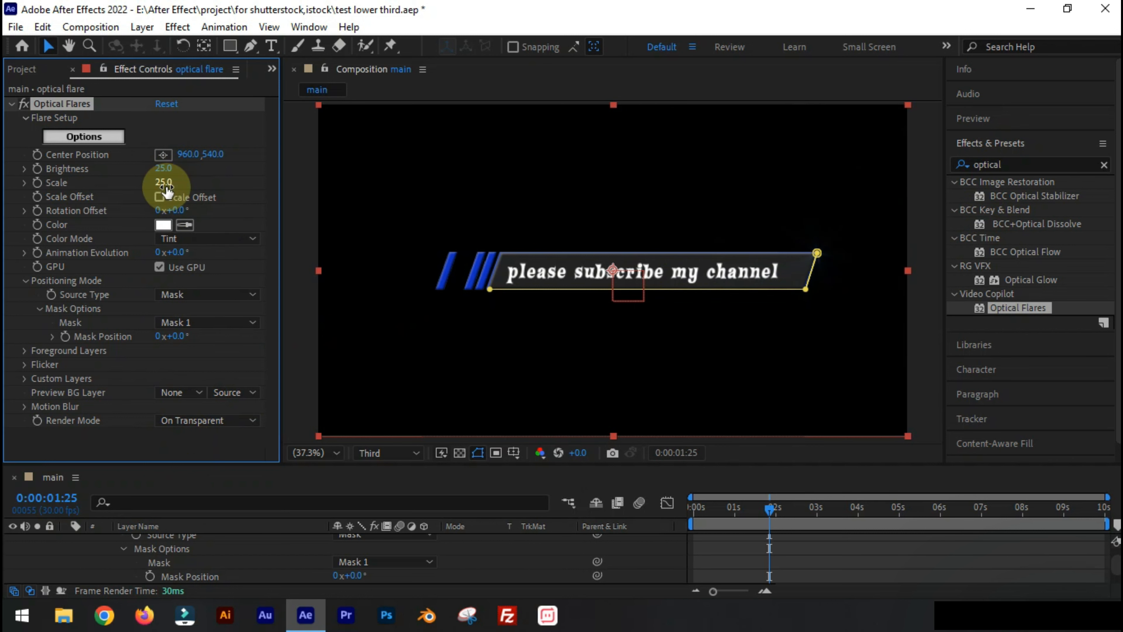
left_click_drag(159, 169, 191, 172)
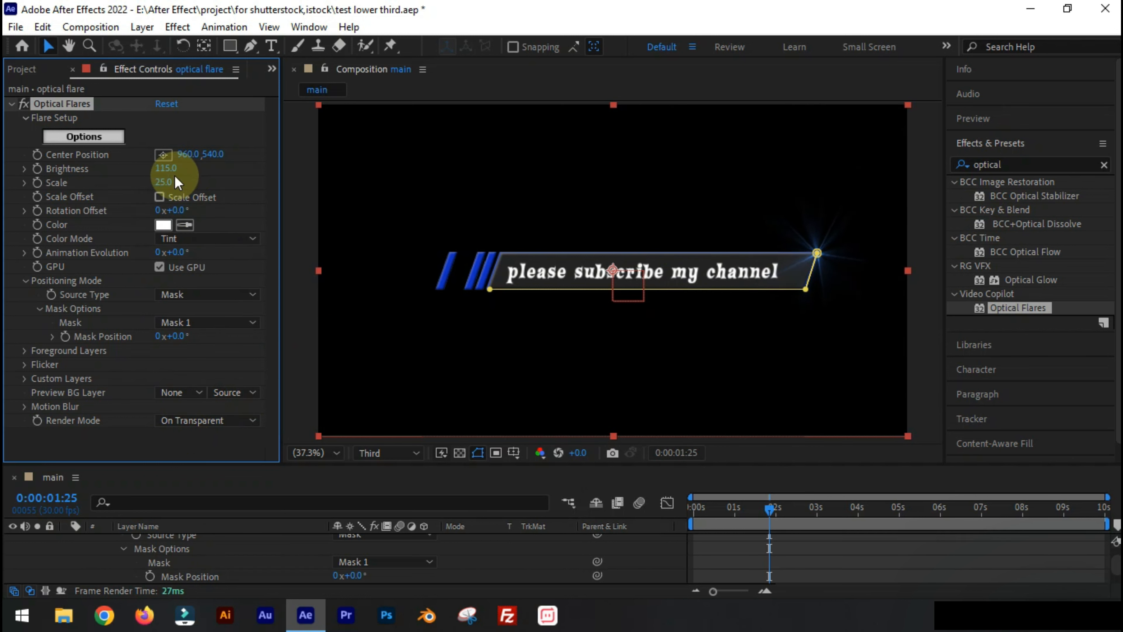
Step: Add the expression time*500 to the flare's Animation Evolution
left_click_drag(183, 211, 250, 221)
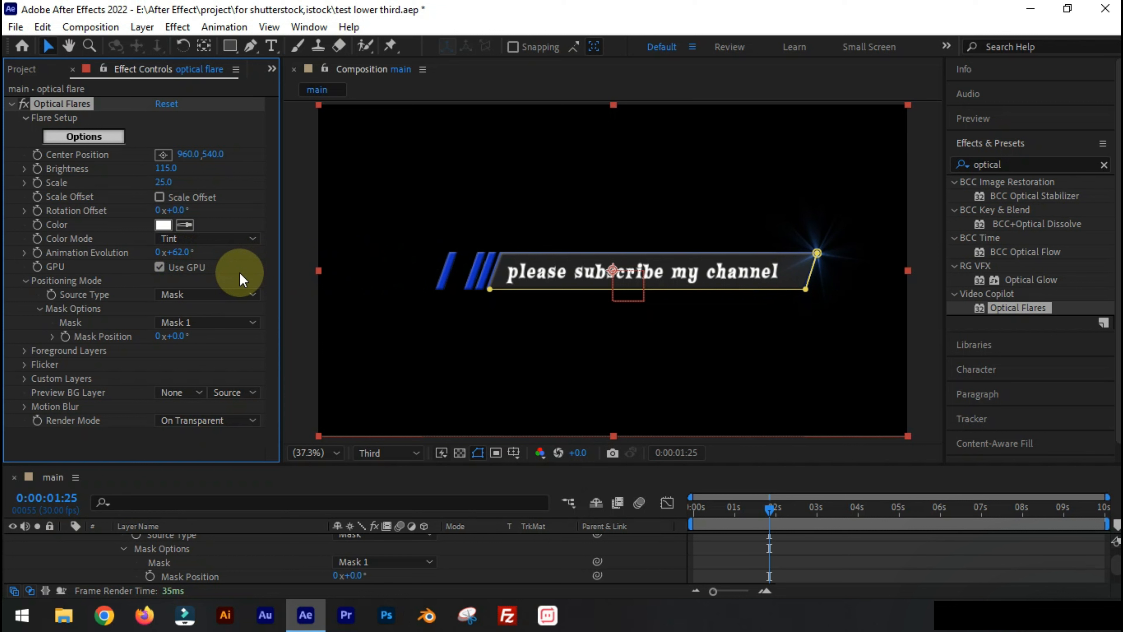
left_click(37, 252, "alt")
type("time*")
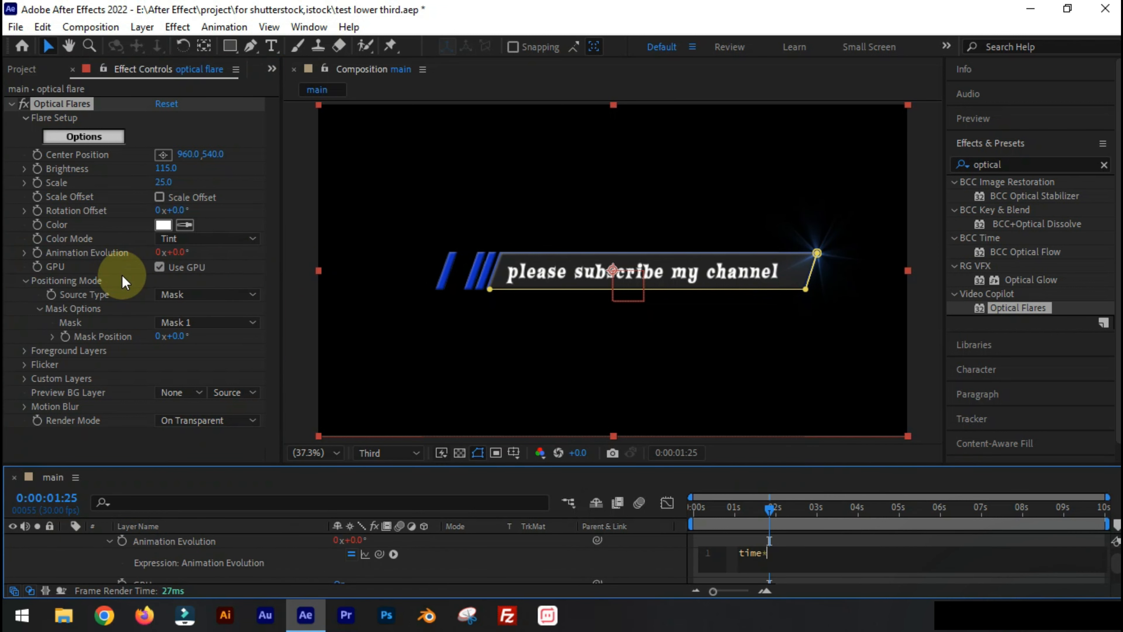
type("500")
left_click(199, 248)
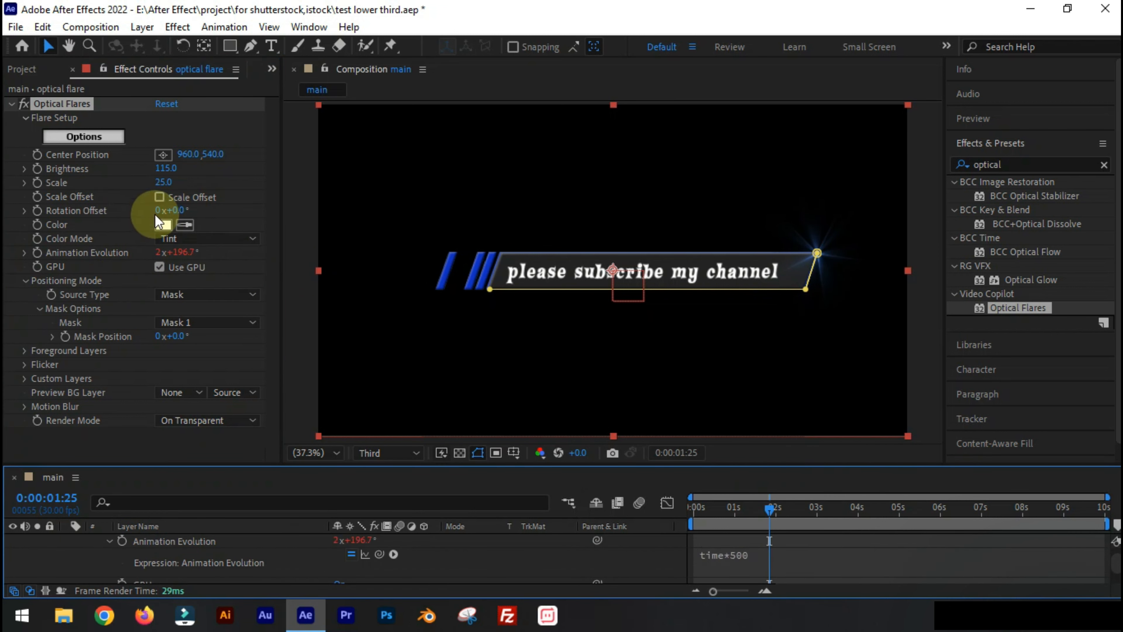
Step: Keyframe the optical flare layer's opacity from 0% at 0:00:01:09 to 100% at 0:00:01:18
mouse_move(760, 514)
left_mouse_down()
mouse_move(774, 513)
mouse_move(733, 522)
mouse_move(744, 514)
left_mouse_up()
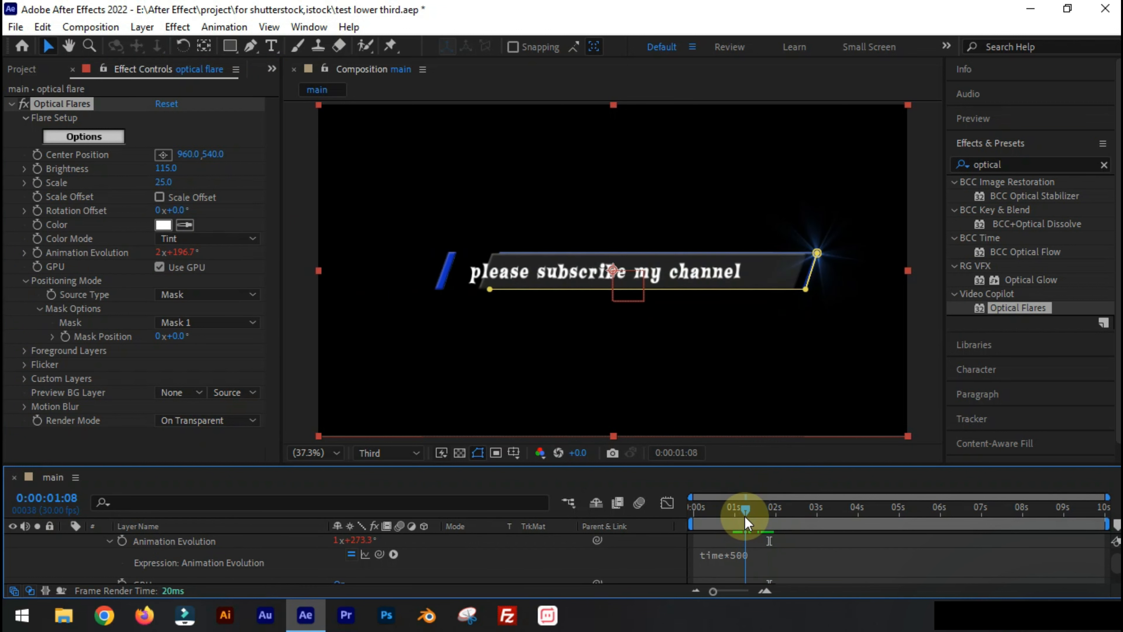
scroll(97, 551, "up", 5)
left_click(68, 540)
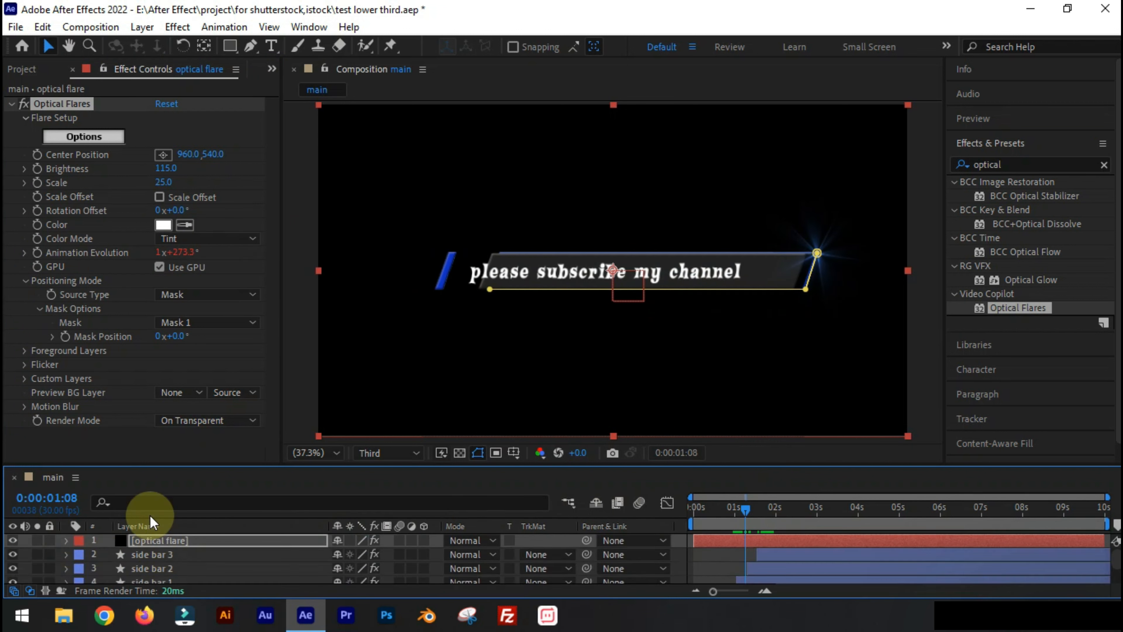
left_click(208, 540)
left_click_drag(748, 522, 755, 513)
key("t")
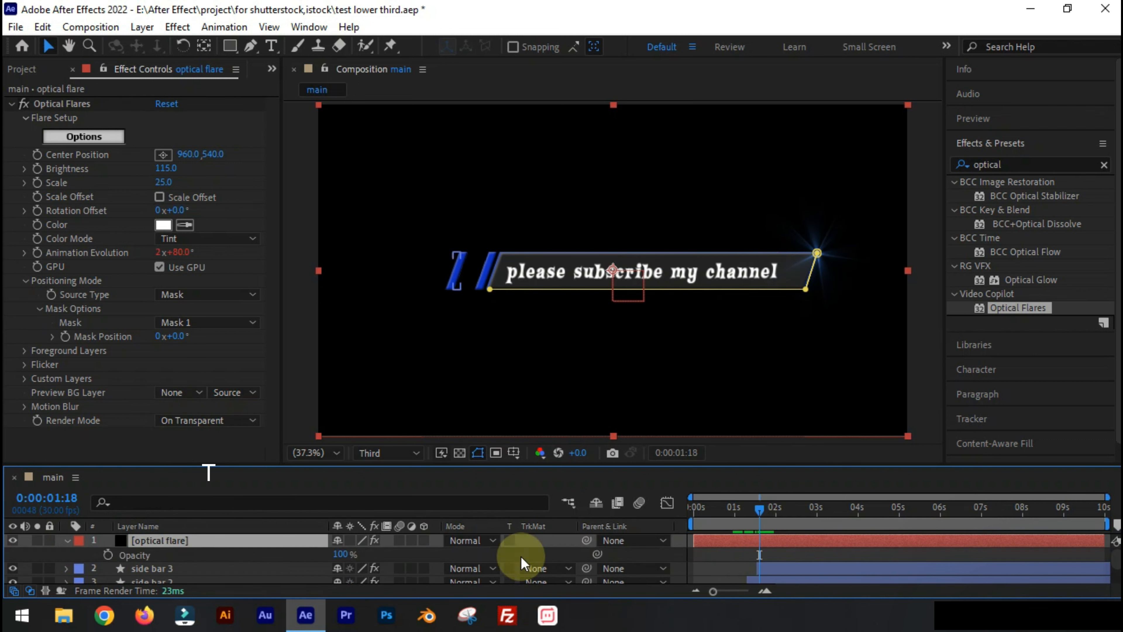
key("alt+shift+t")
left_click_drag(758, 515, 748, 516)
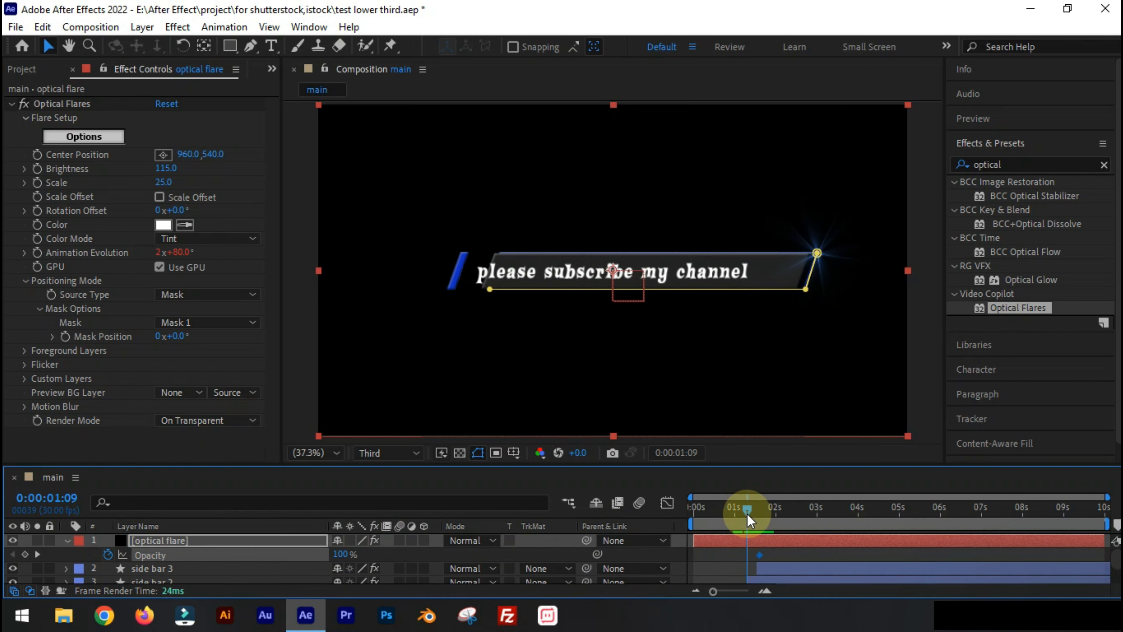
left_click(340, 554)
type("0")
key("Return")
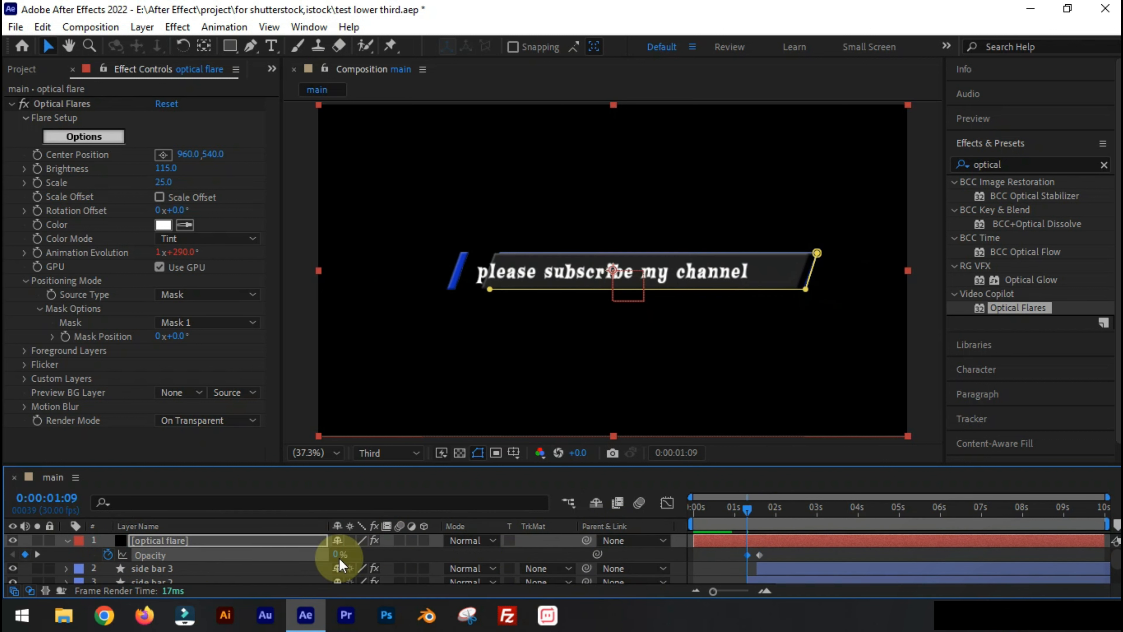
Step: Preview the animation and keyframe the flare layer's opacity from 100% at 0:00:08:27 to 0% at 0:00:09:14
key("space")
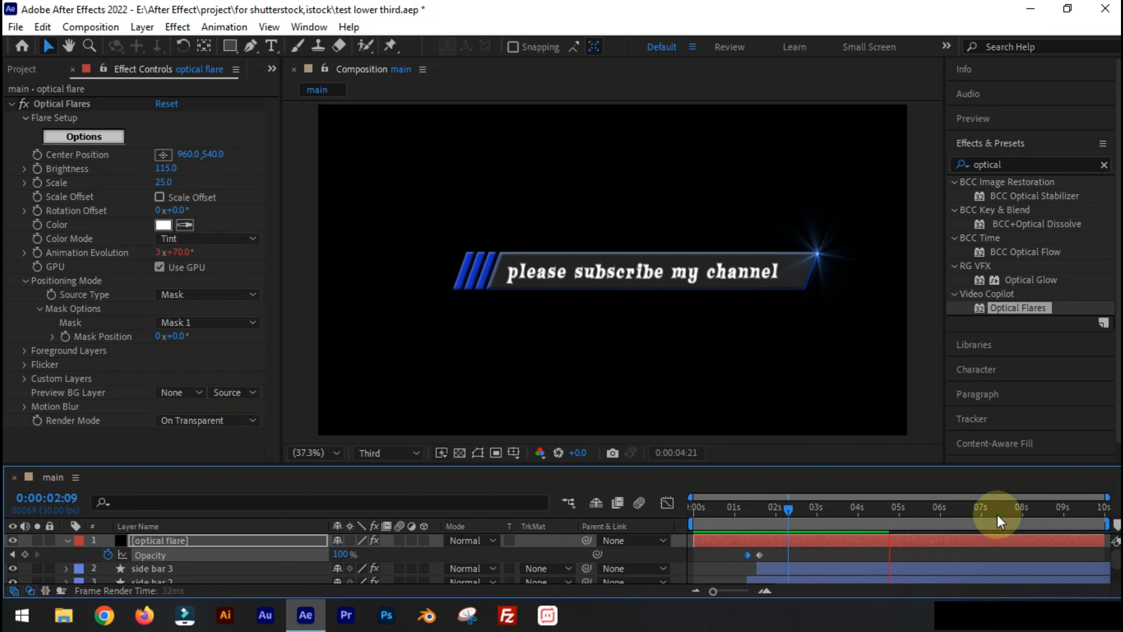
left_click_drag(901, 529, 1060, 522)
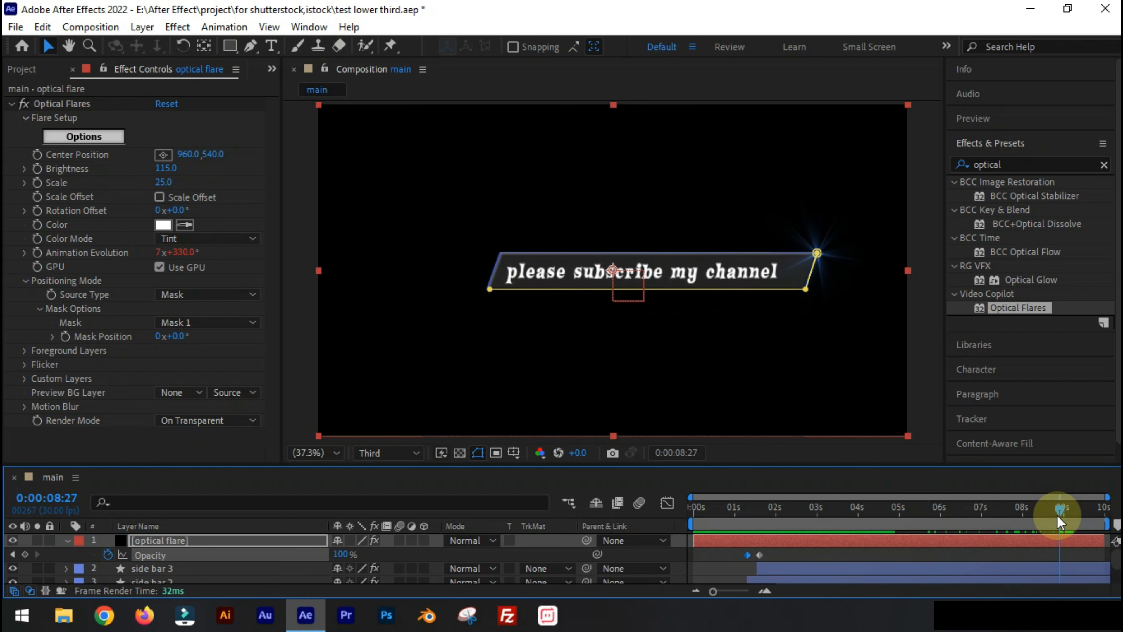
left_click(25, 554)
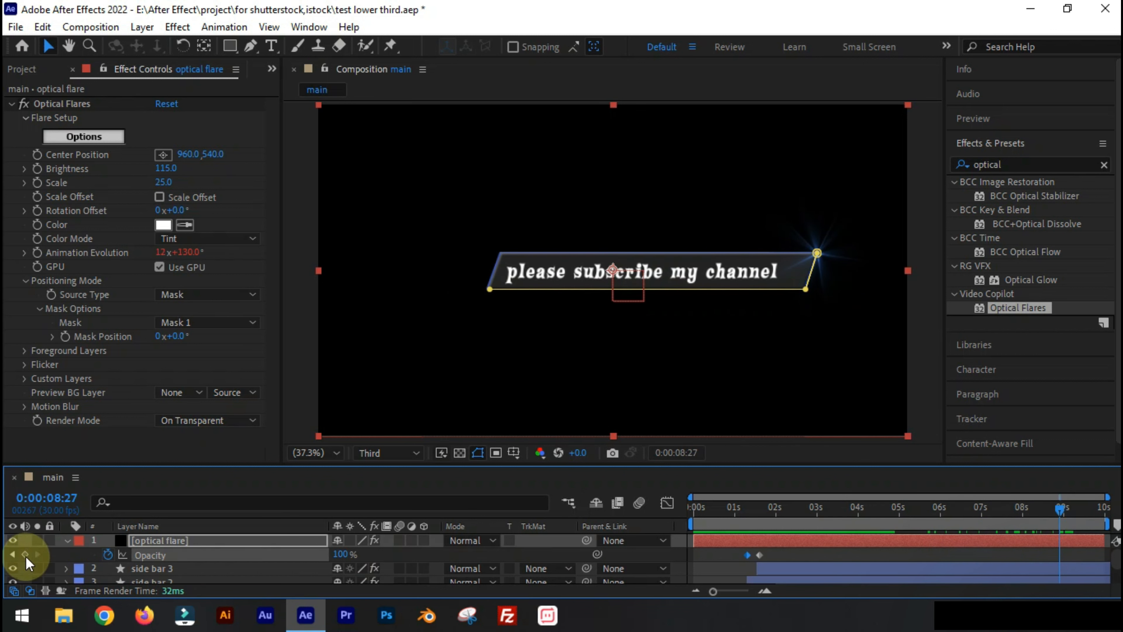
left_click_drag(1063, 533, 1082, 518)
left_click(339, 554)
type("0")
key("Return")
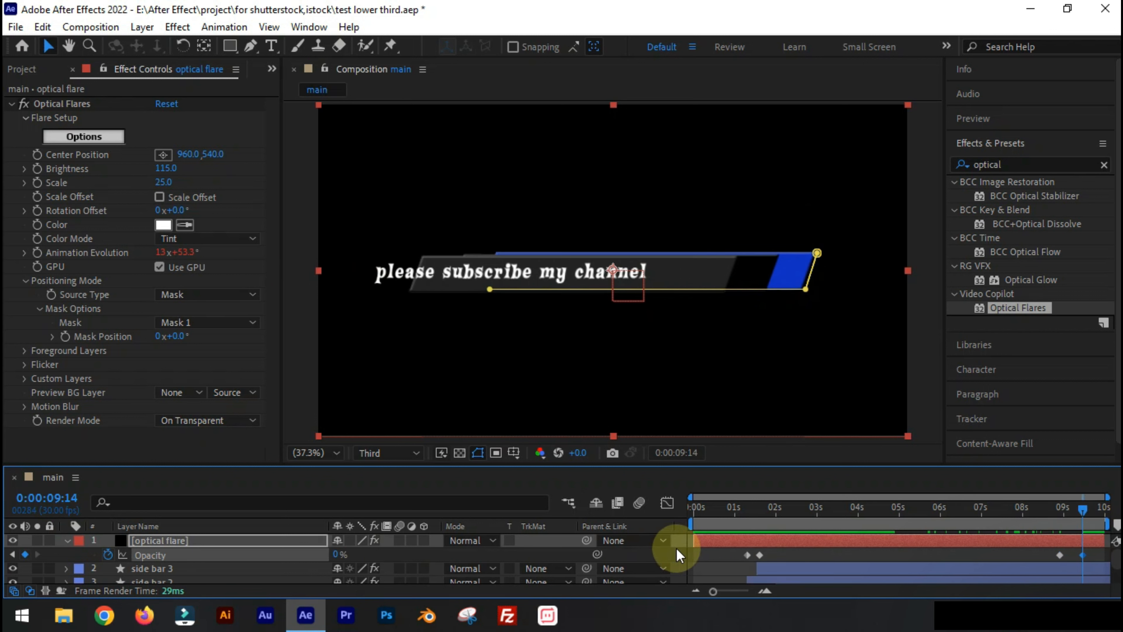
Step: Apply Easy Ease to all opacity keyframes of the optical flare layer and check the fade
right_click(752, 559)
left_click(544, 434)
left_click(891, 524)
left_click_drag(891, 524, 810, 513)
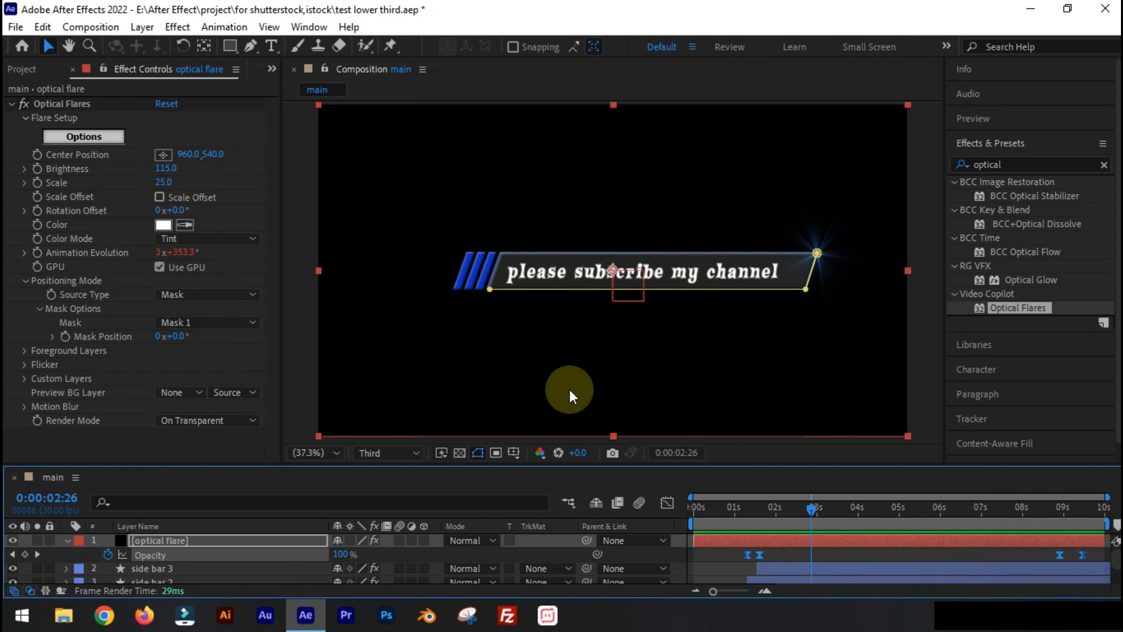
Step: Keyframe the flare's Rotation Offset from 0 at 0:00:01:18 to one full revolution at 0:00:08:27
key("k")
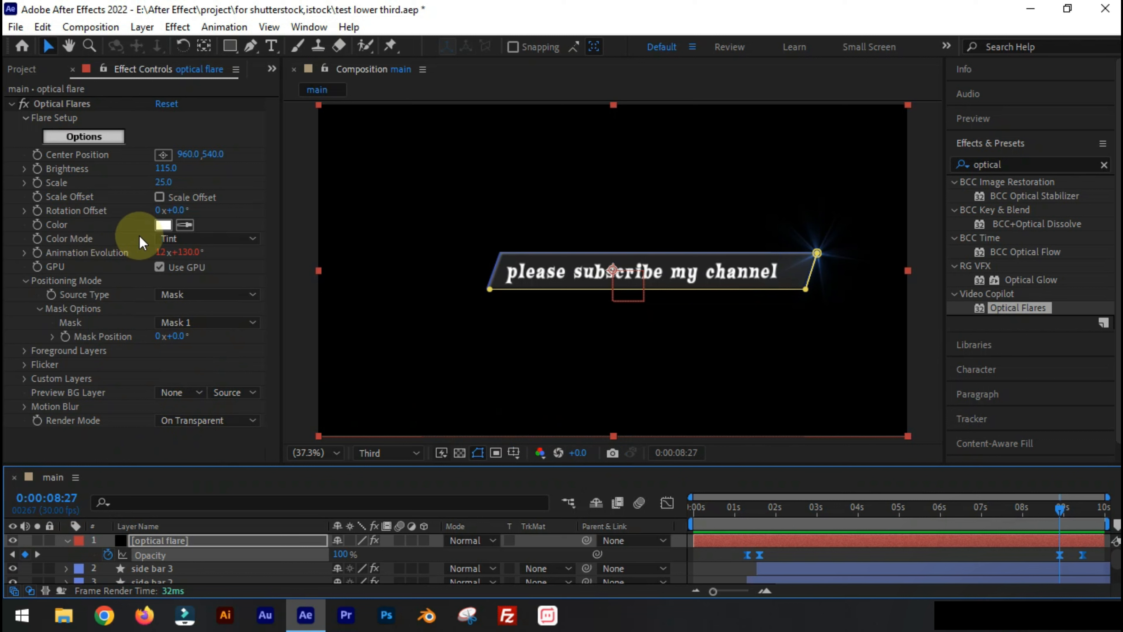
left_click(164, 224)
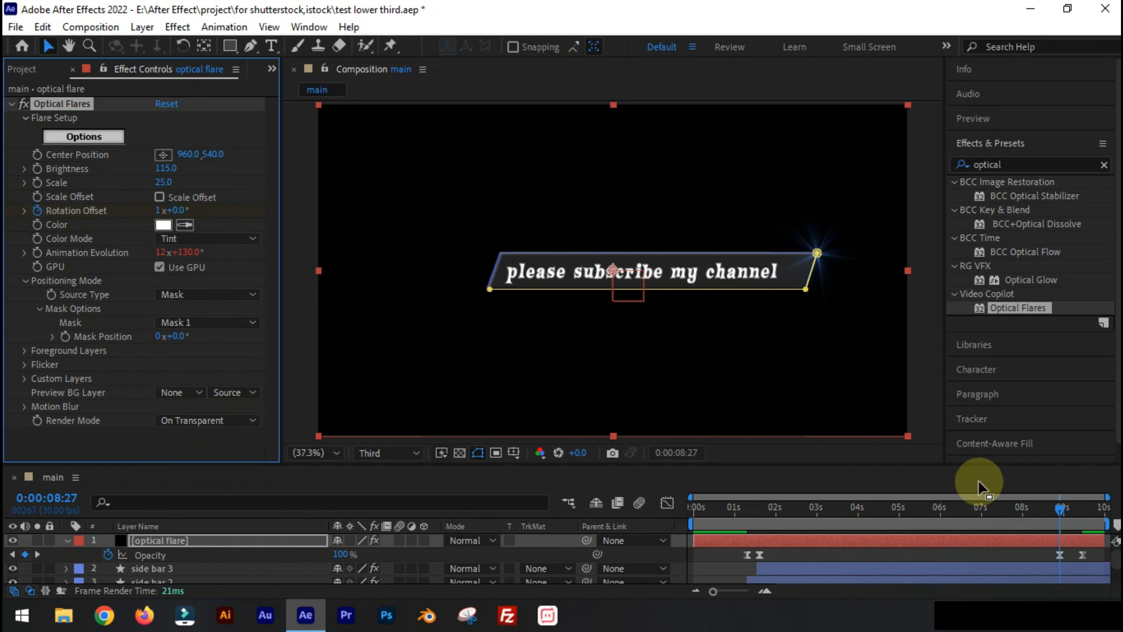
key("j")
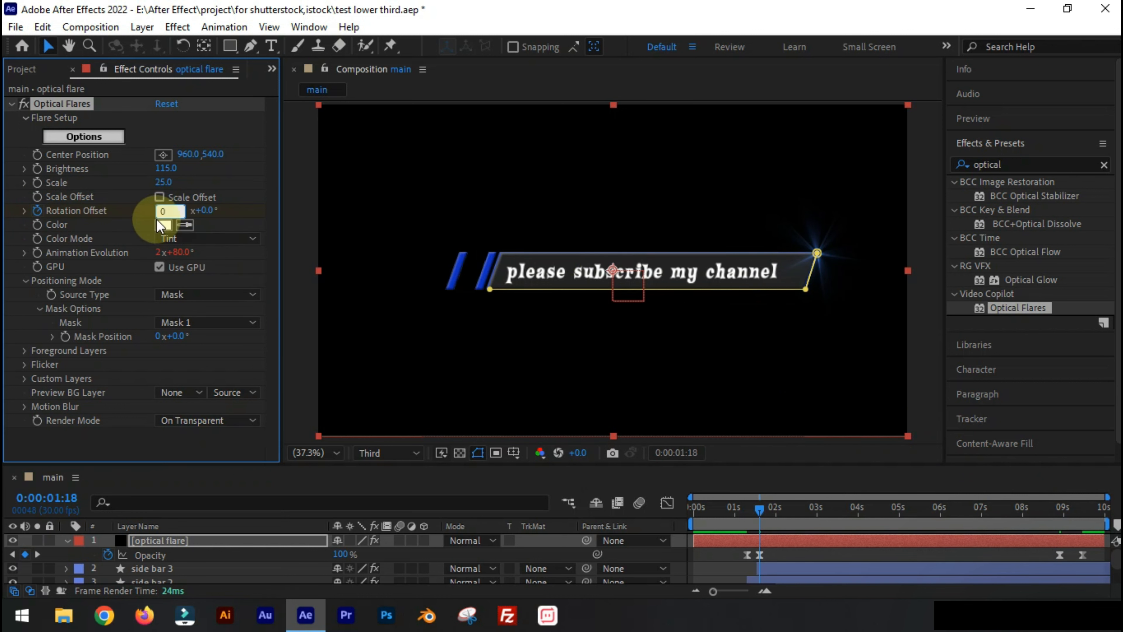
key("Return")
mouse_move(784, 504)
left_mouse_down()
mouse_move(804, 524)
mouse_move(770, 514)
left_mouse_up()
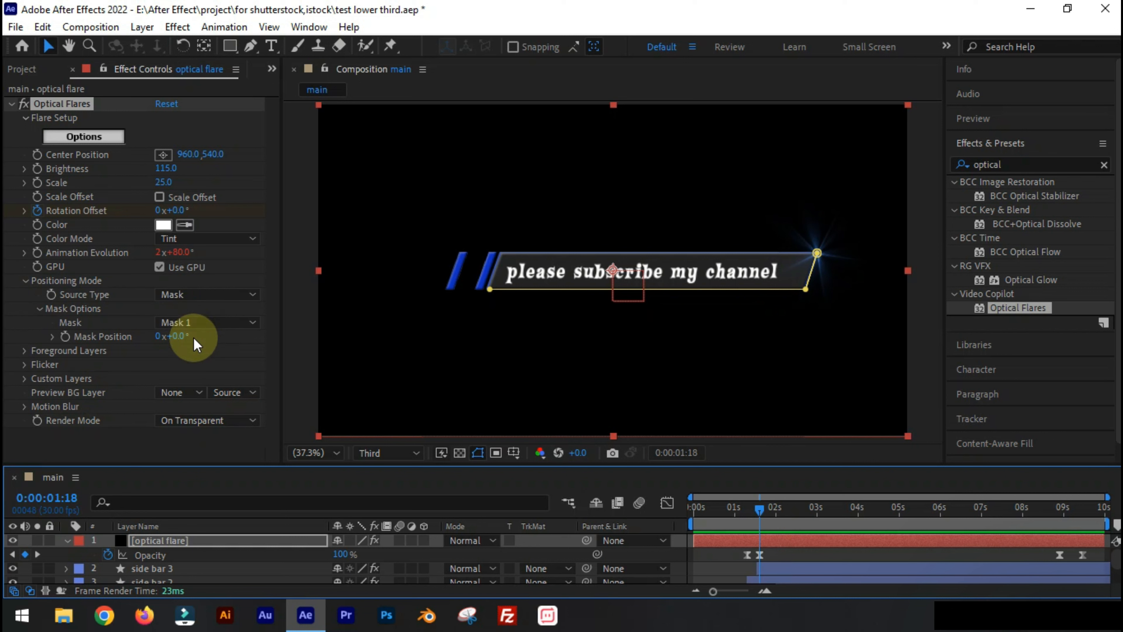
Step: Keyframe the flare's Mask Position from 0 at 0:00:01:18 to one revolution at 0:00:08:27 and reveal the layer's keyframed properties
left_click(108, 340)
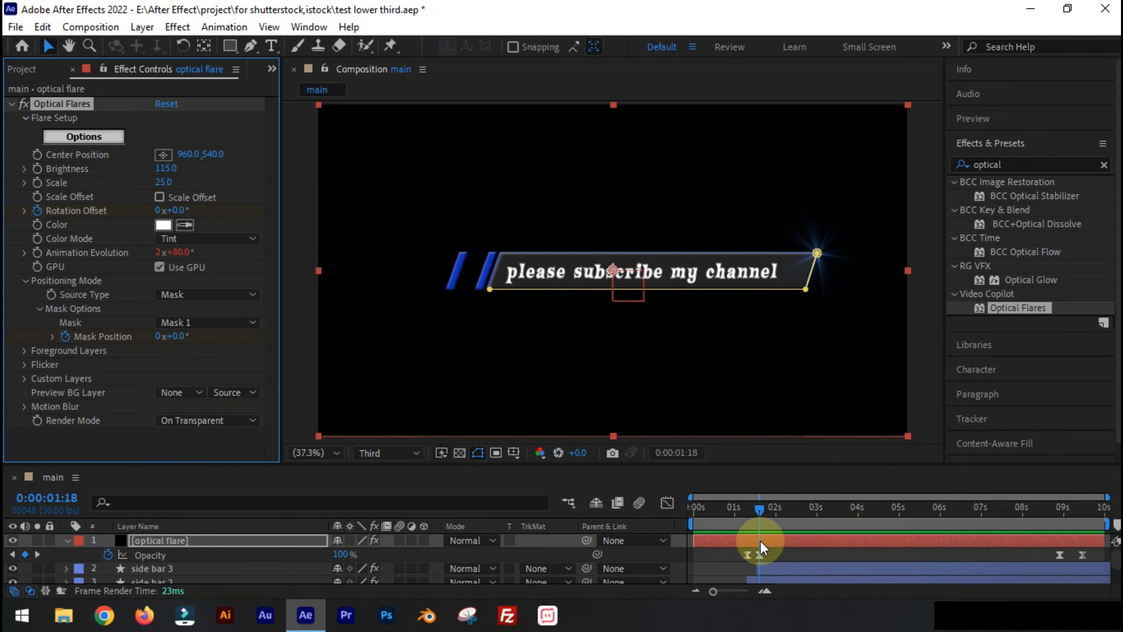
left_click_drag(761, 549, 1060, 554)
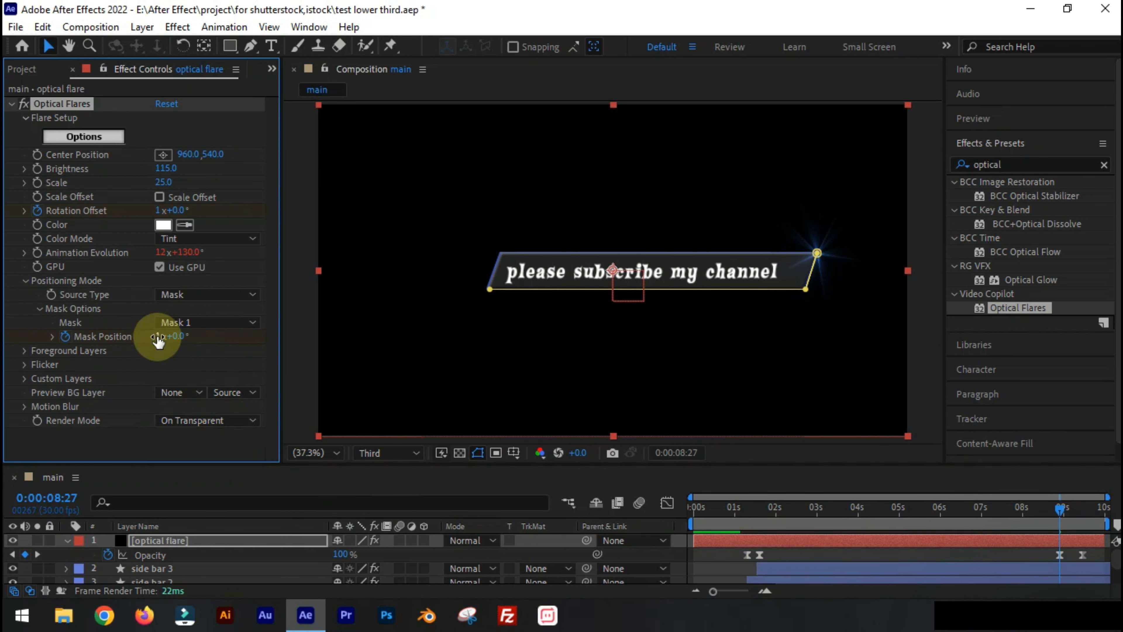
left_click(221, 539)
key("u")
key("u")
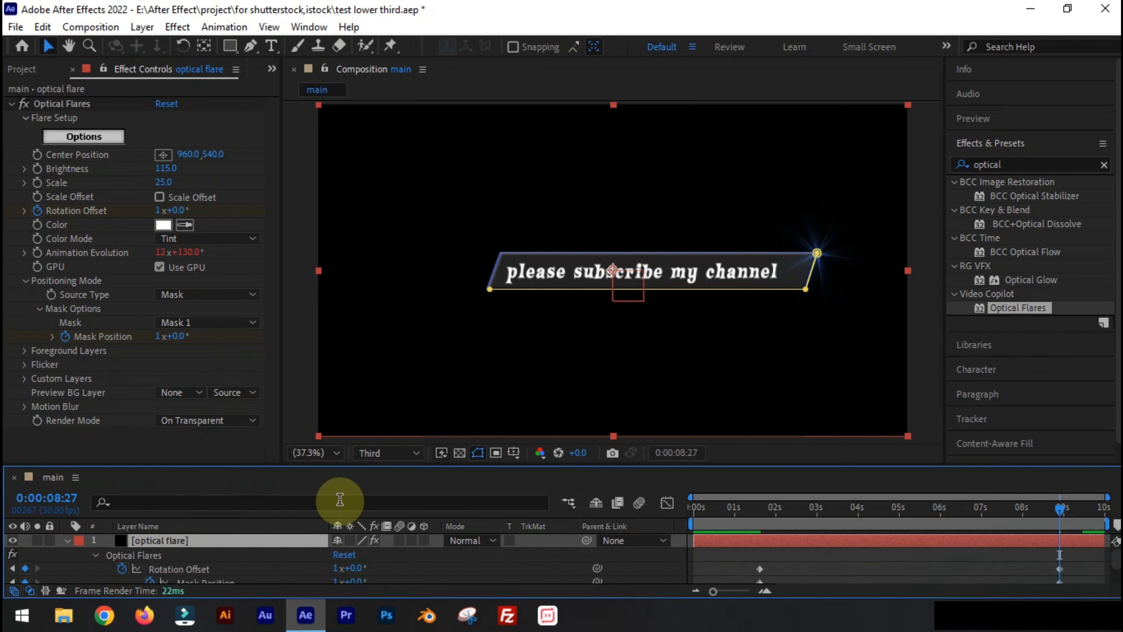
Step: Enlarge the timeline area and apply Easy Ease to both Rotation Offset keyframes of the optical flare layer
left_click_drag(351, 464, 351, 428)
left_click_drag(692, 472, 858, 483)
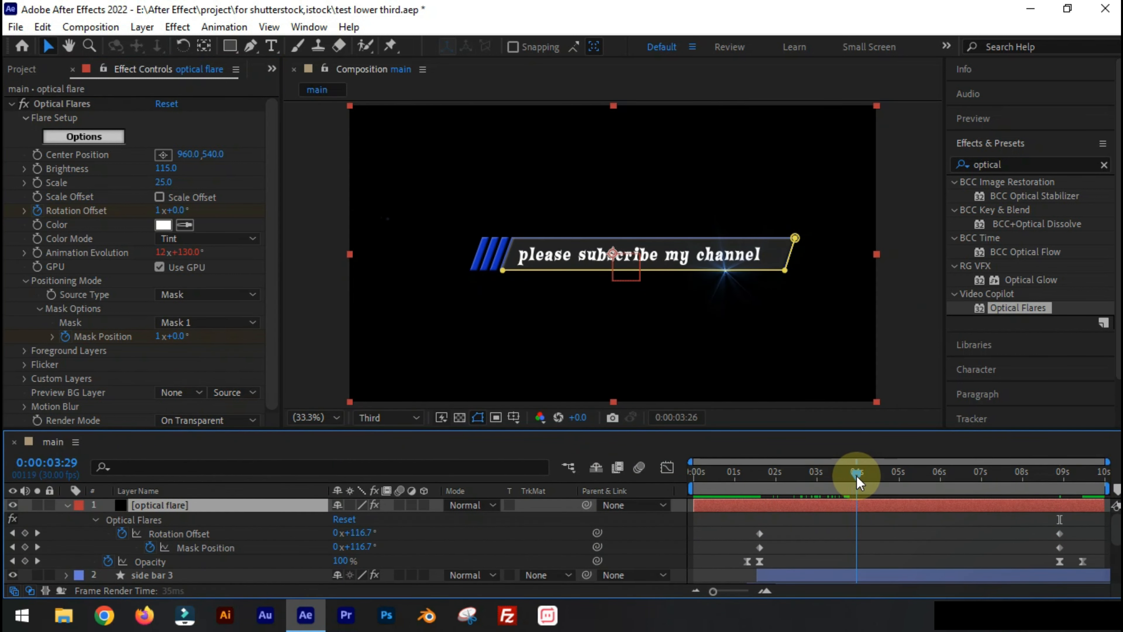
left_click(759, 533)
right_click(759, 533)
mouse_move(829, 524)
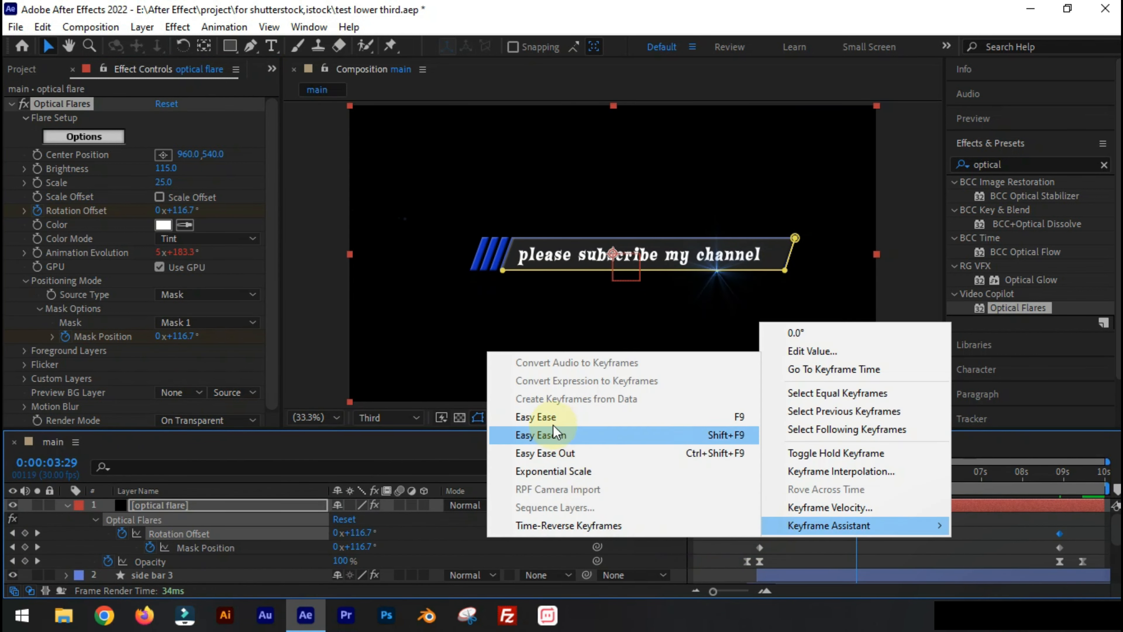
left_click(555, 435)
Step: Apply Easy Ease to both Mask Position keyframes of the optical flare layer
left_click(707, 548)
right_click(751, 548)
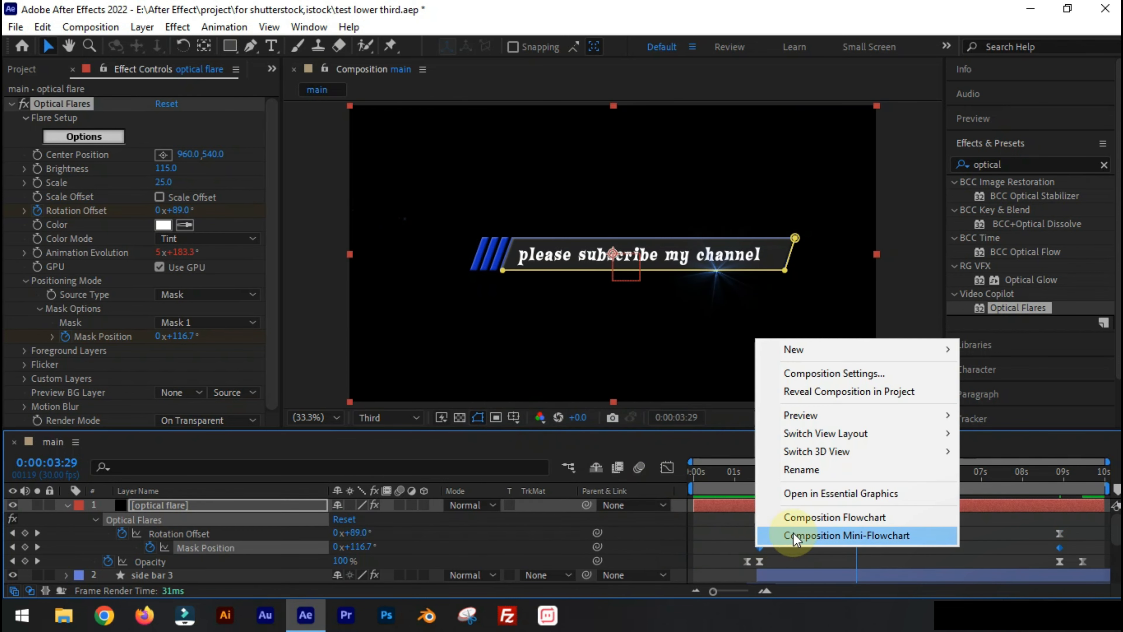
right_click(1059, 547)
mouse_move(1060, 530)
left_click(725, 421)
Step: Reshape the Rotation Offset speed curve in the Graph Editor, lengthening the ease handles at both keyframes so the speed peaks between 4 and 5 seconds
left_click(667, 465)
left_click(667, 465)
left_click(702, 522)
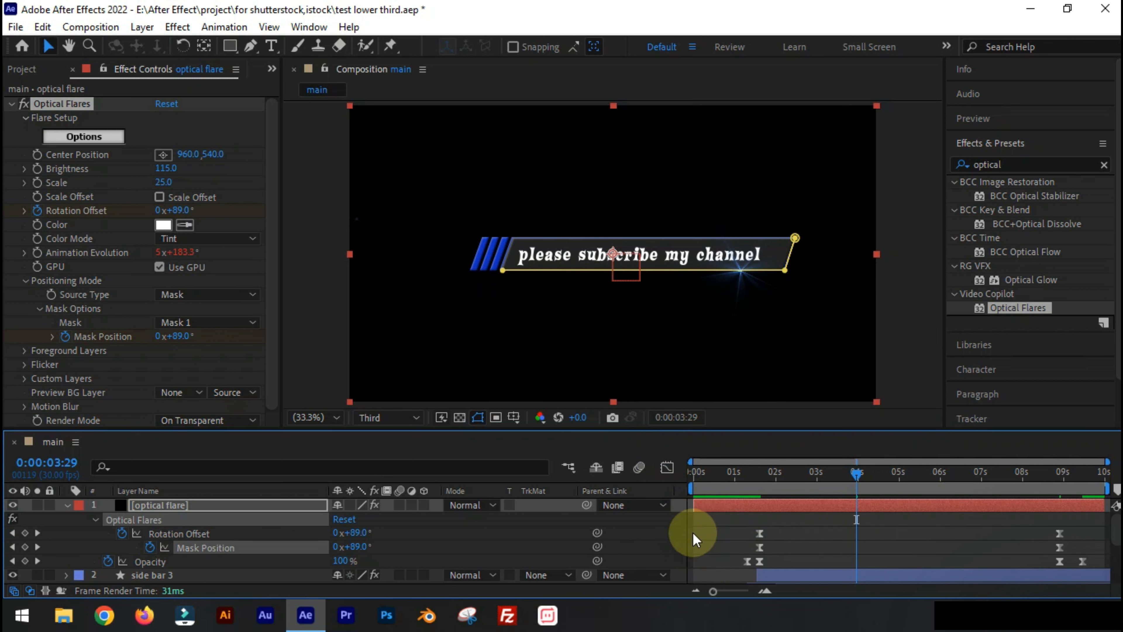
left_click(727, 535)
left_click(759, 534)
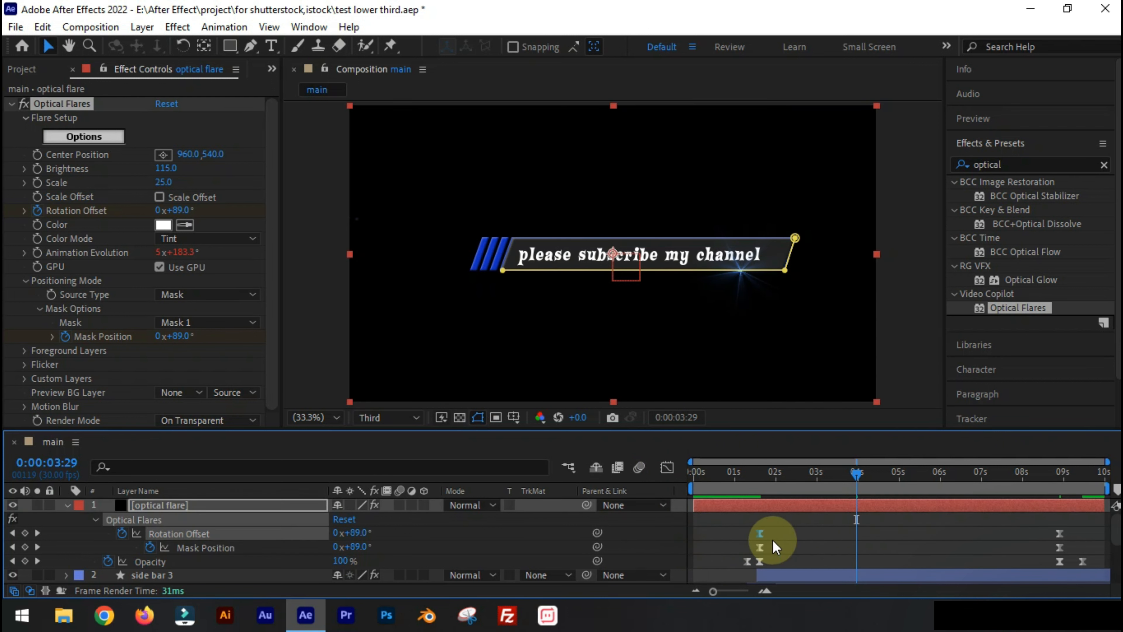
key("shift+F3")
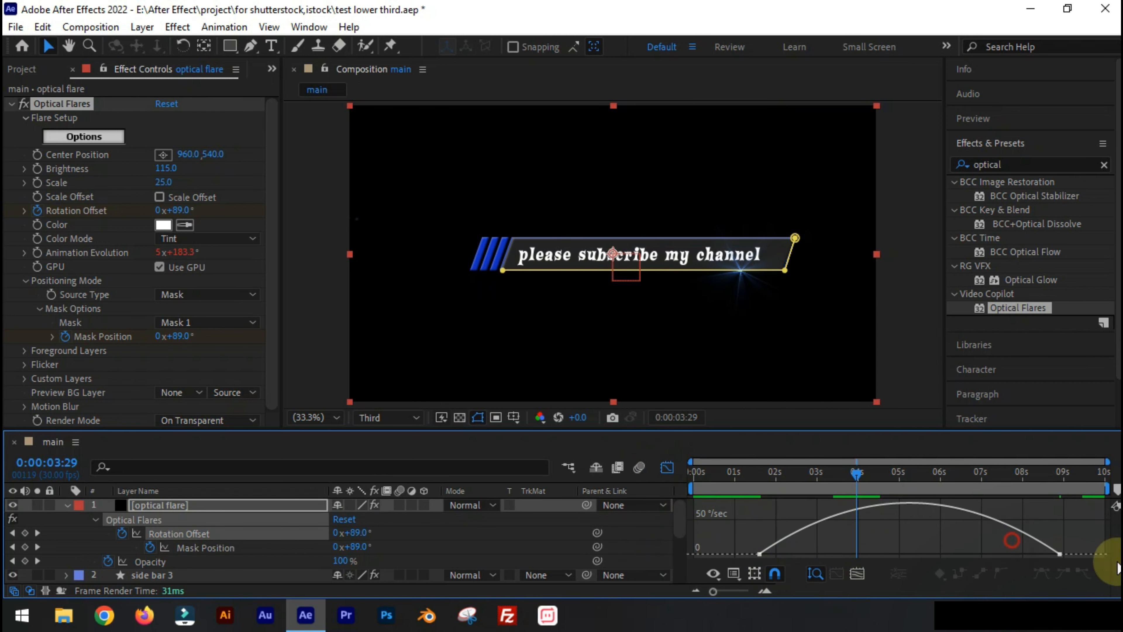
left_click_drag(999, 566, 949, 554)
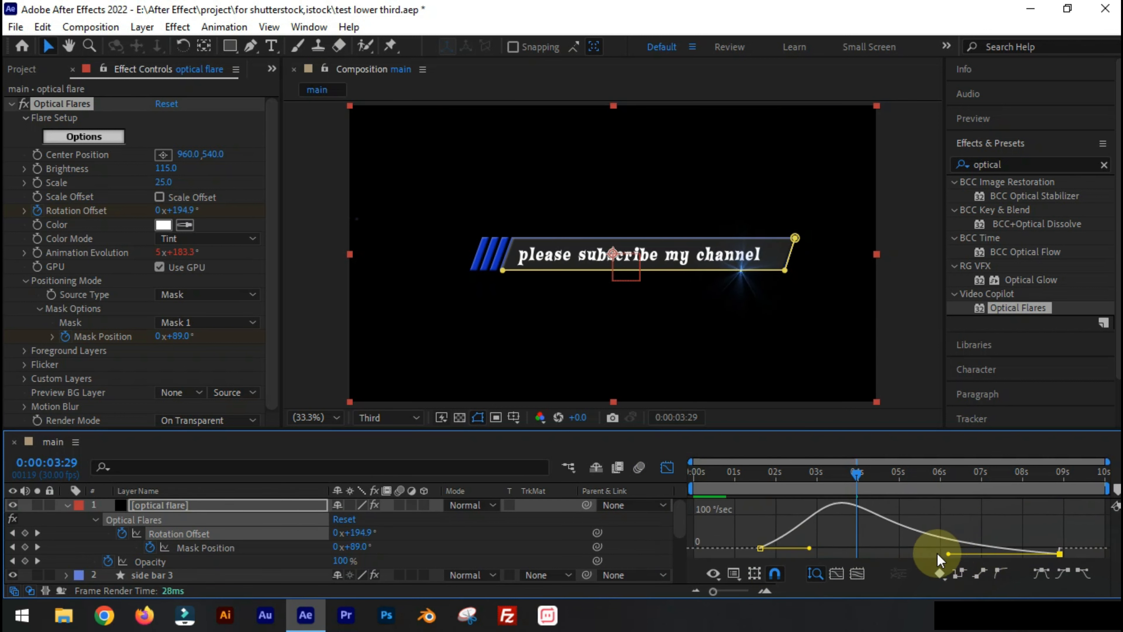
left_click_drag(807, 547, 890, 527)
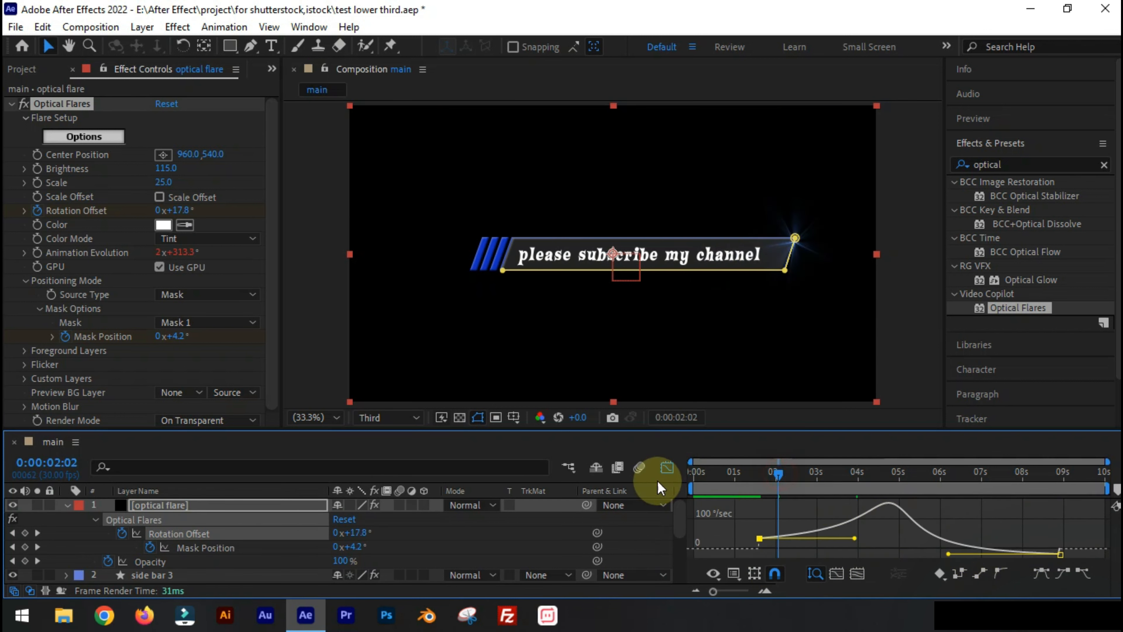
left_click(667, 467)
left_click(715, 471)
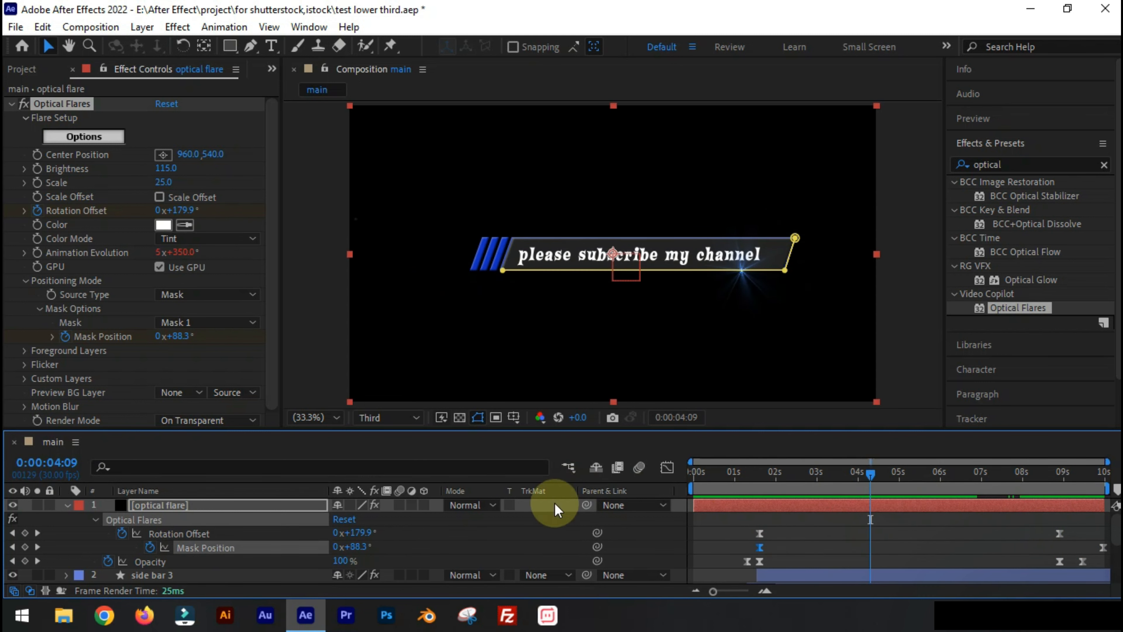
Step: Check the color control layer's effect and enable an expression on the optical flare layer's Optical Flares Color property
left_click(67, 505)
scroll(162, 568, "down", 3)
left_click(159, 575)
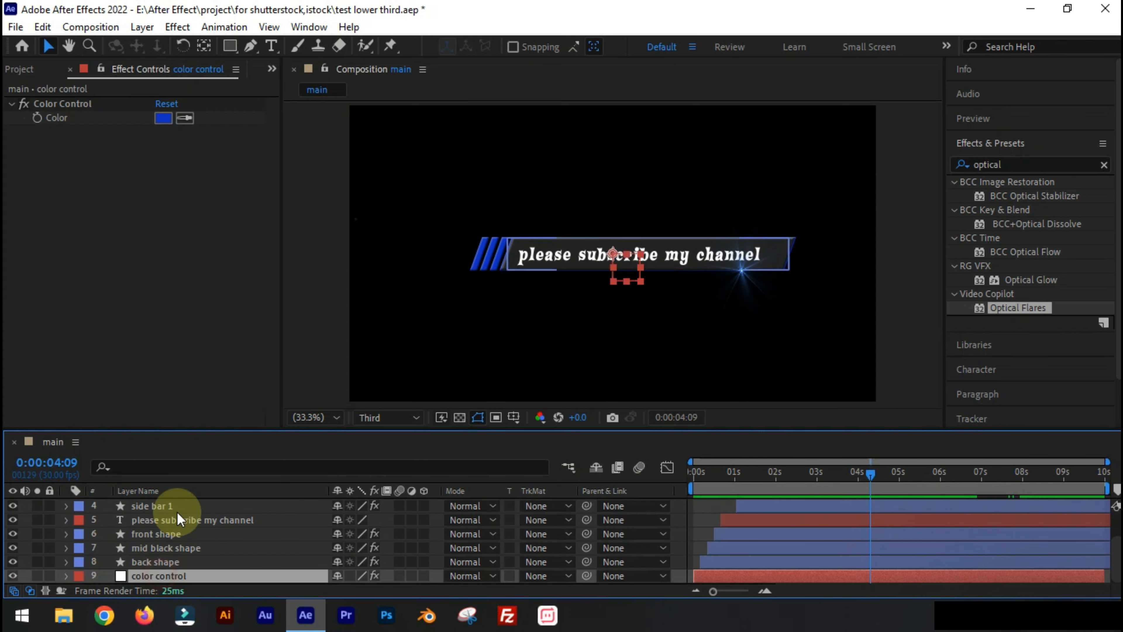
scroll(126, 541, "up", 3)
left_click(151, 505)
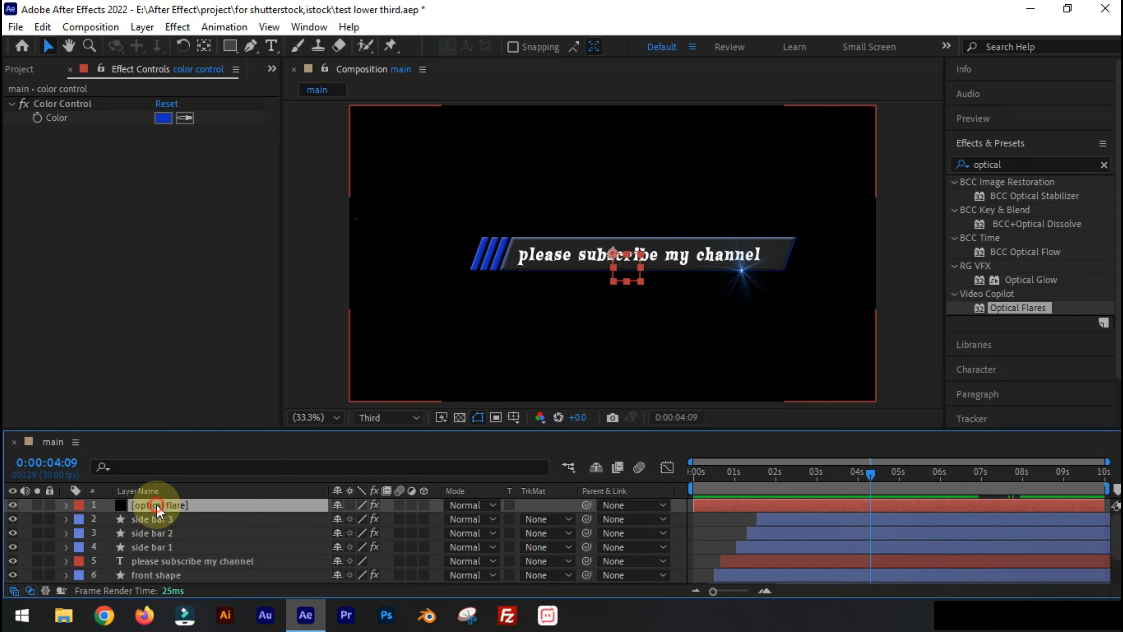
left_click(67, 505)
scroll(275, 575, "down", 2)
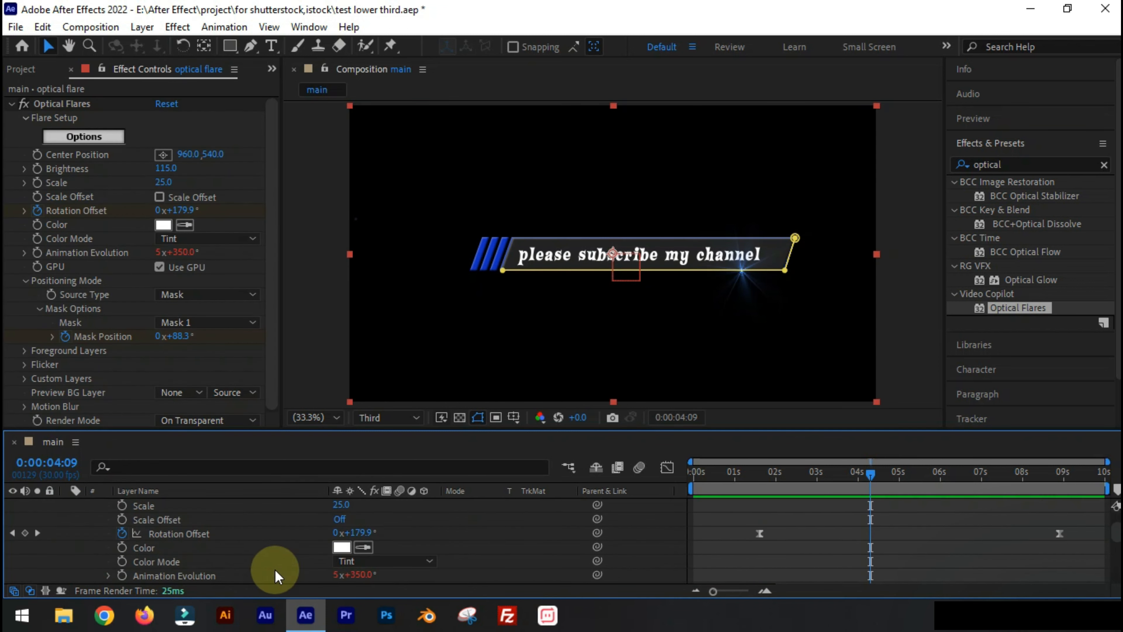
left_click(121, 552, "alt")
Step: Link the flare's Color expression to the Color property of the Color Control effect on the color control layer
scroll(215, 540, "down", 3)
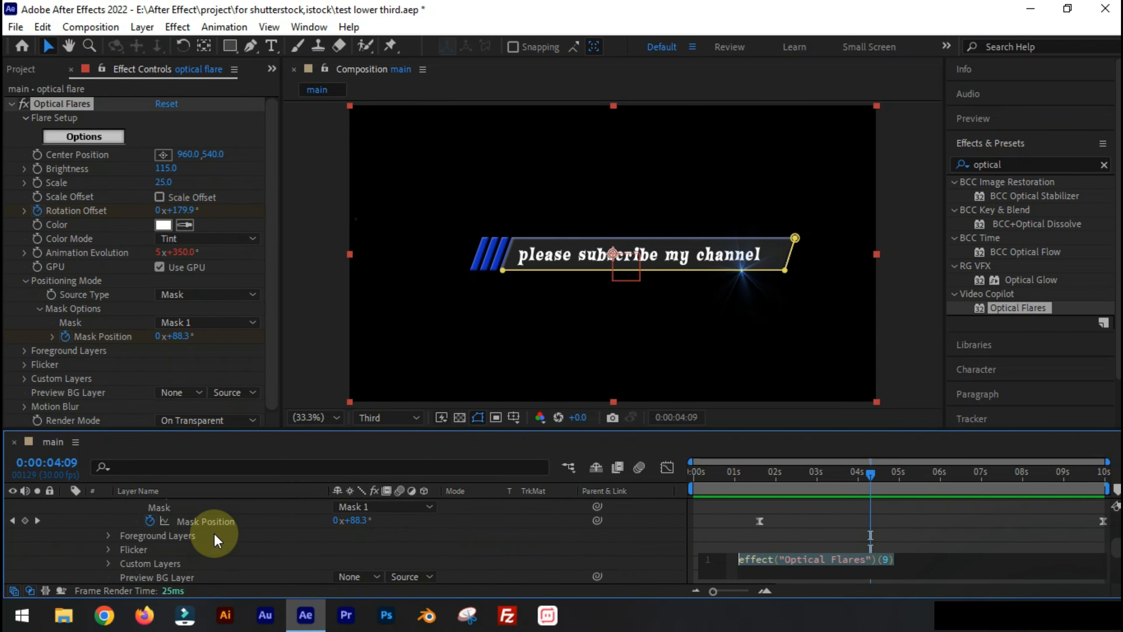
scroll(215, 539, "up", 5)
left_click(201, 570)
scroll(284, 544, "down", 5)
scroll(284, 541, "up", 3)
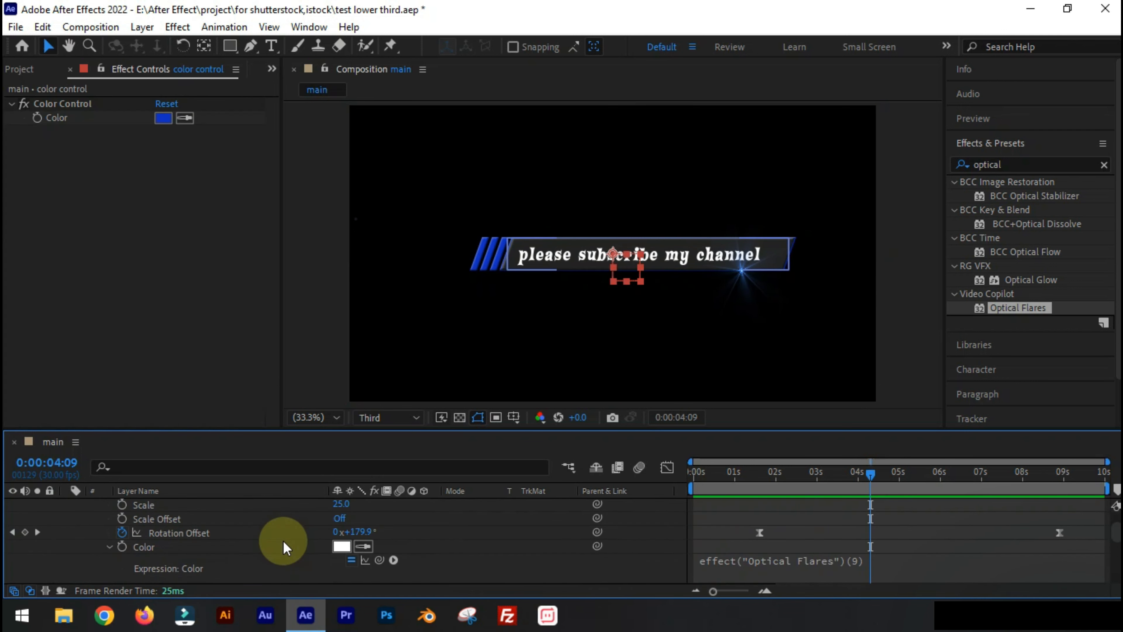
left_click_drag(379, 559, 66, 116)
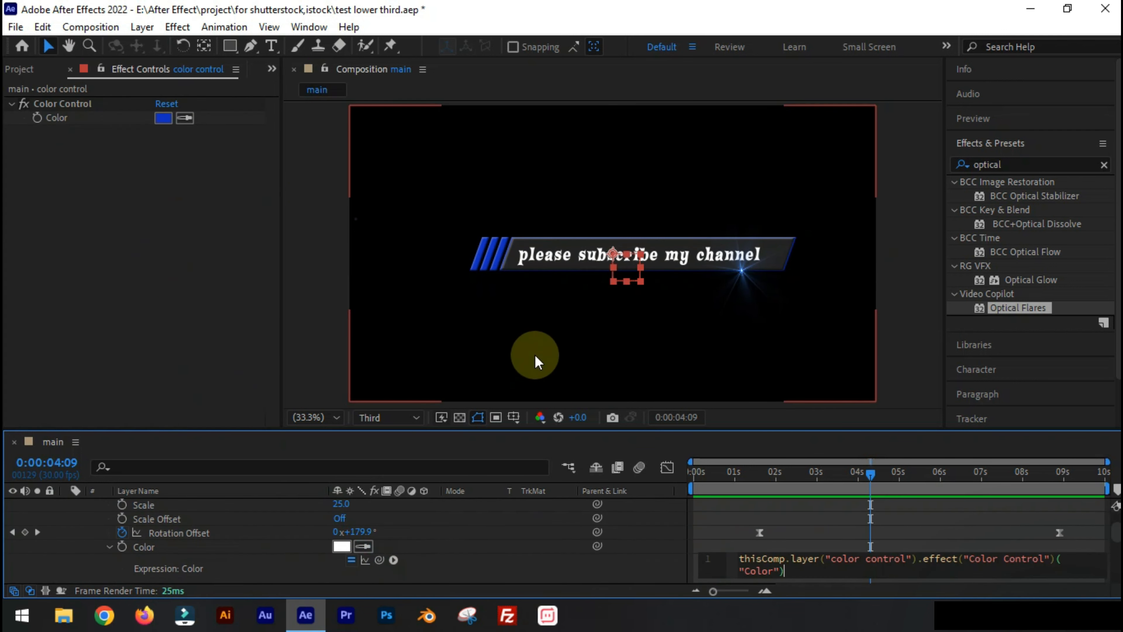
key("Return")
left_click(801, 498)
Step: Go to 0:00:02:14 and try other hues for the Color Control's color to test the flare's link
left_click_drag(717, 470, 794, 470)
left_click(169, 119)
left_click_drag(270, 195, 279, 309)
left_click(402, 148)
Step: Set the composition's preview resolution to Full and collapse the optical flare layer's properties
left_click(389, 417)
left_click(379, 453)
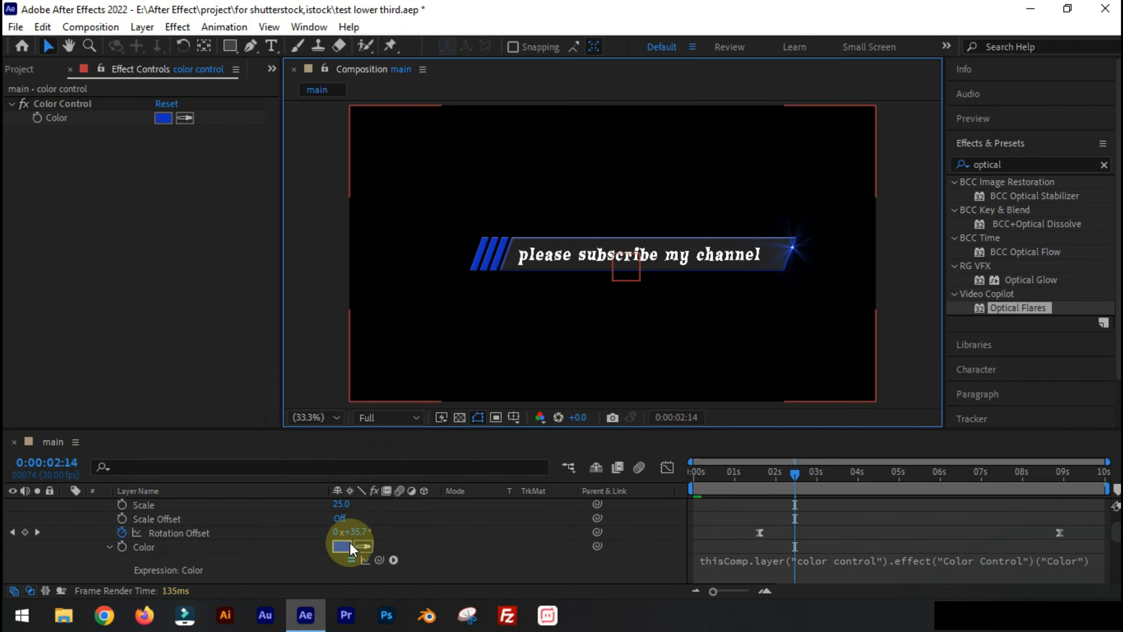
scroll(70, 525, "up", 5)
left_click(65, 504)
Step: Set the Color Control's color to green 11CA64 and preview the animation from the start
left_click(164, 118)
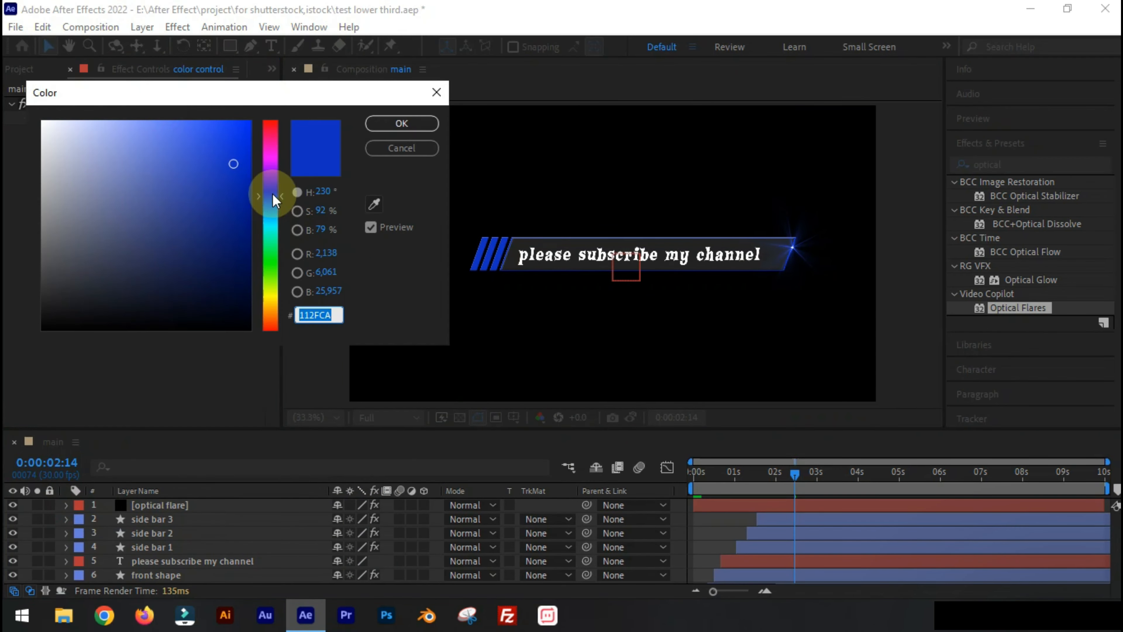
left_click_drag(271, 195, 271, 153)
left_click_drag(271, 216, 279, 246)
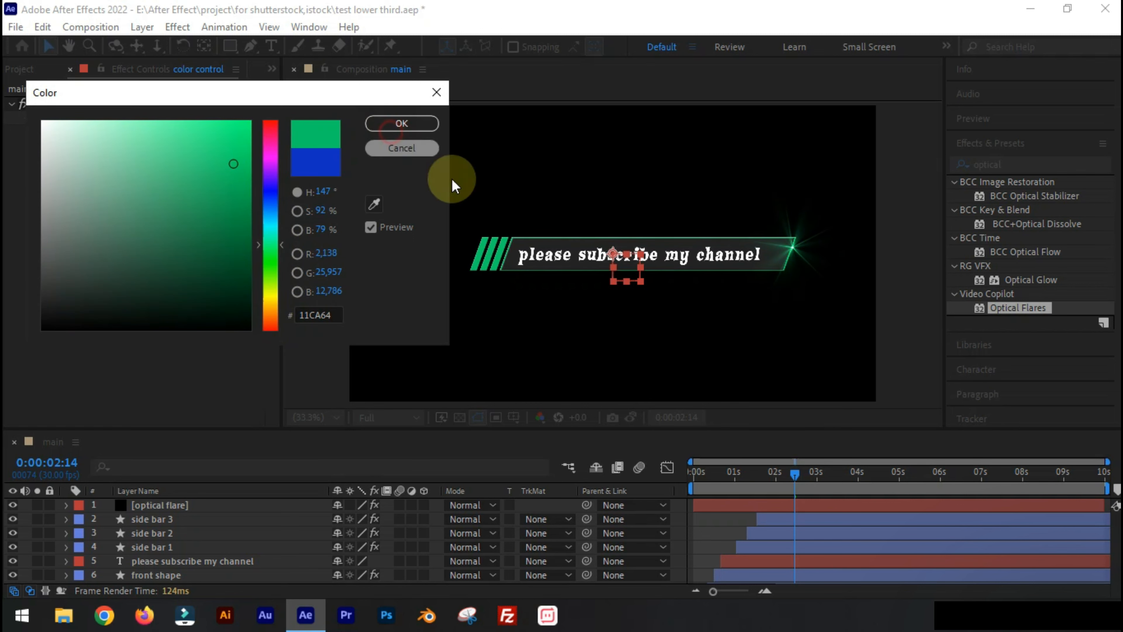
left_click(402, 123)
key("Home")
key("space")
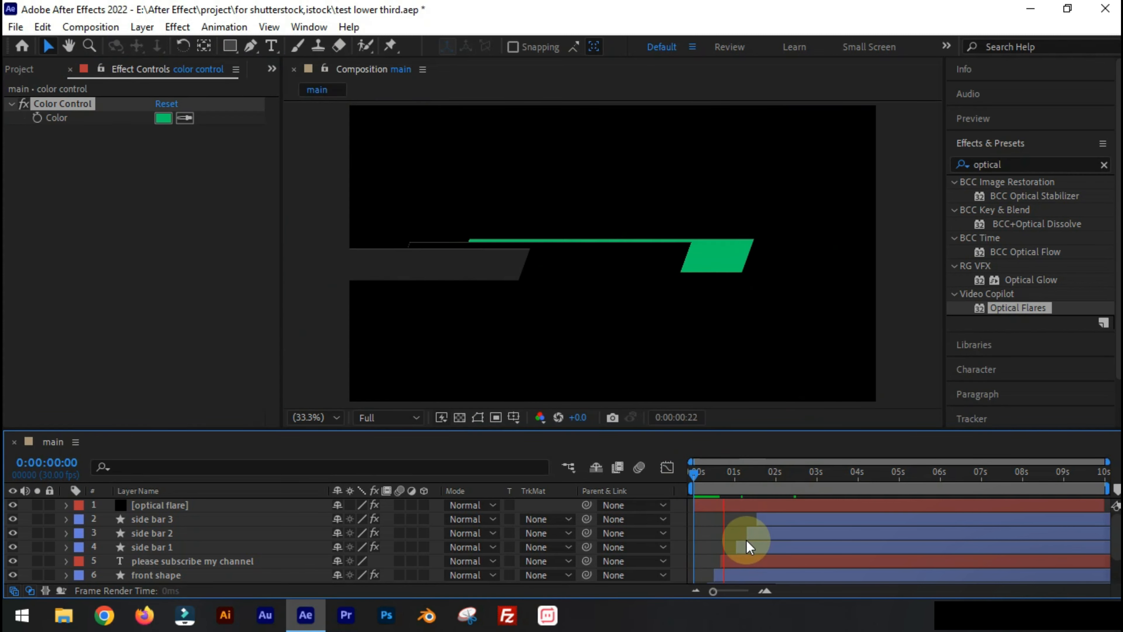